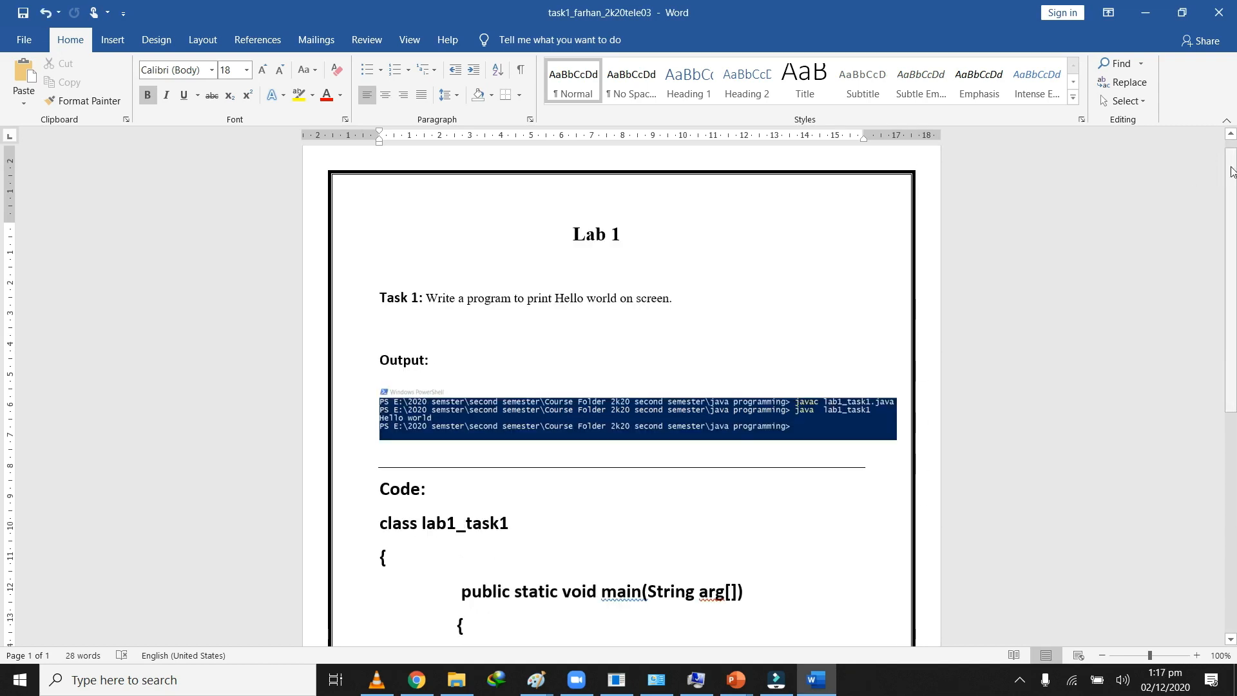
Step: Create a new blank document
{"action": "scroll", "coordinate": [1232, 171], "scroll_direction": "down", "scroll_amount": 5}
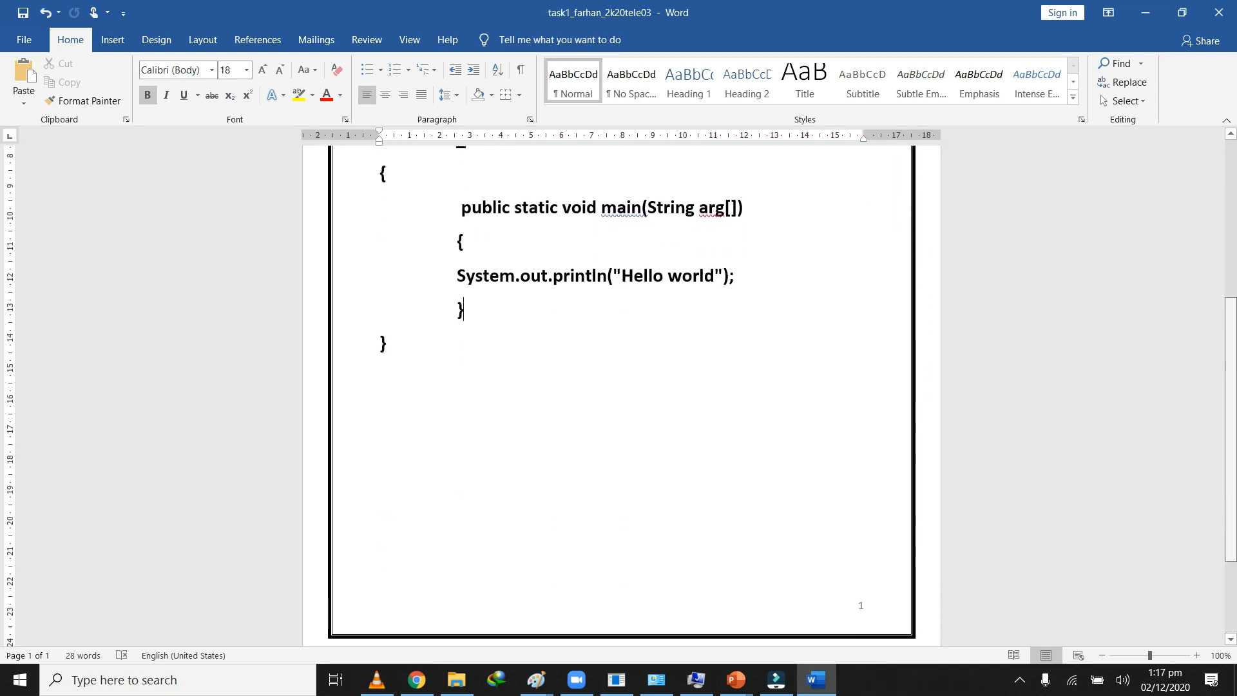
{"action": "scroll", "coordinate": [613, 264], "scroll_direction": "up", "scroll_amount": 5}
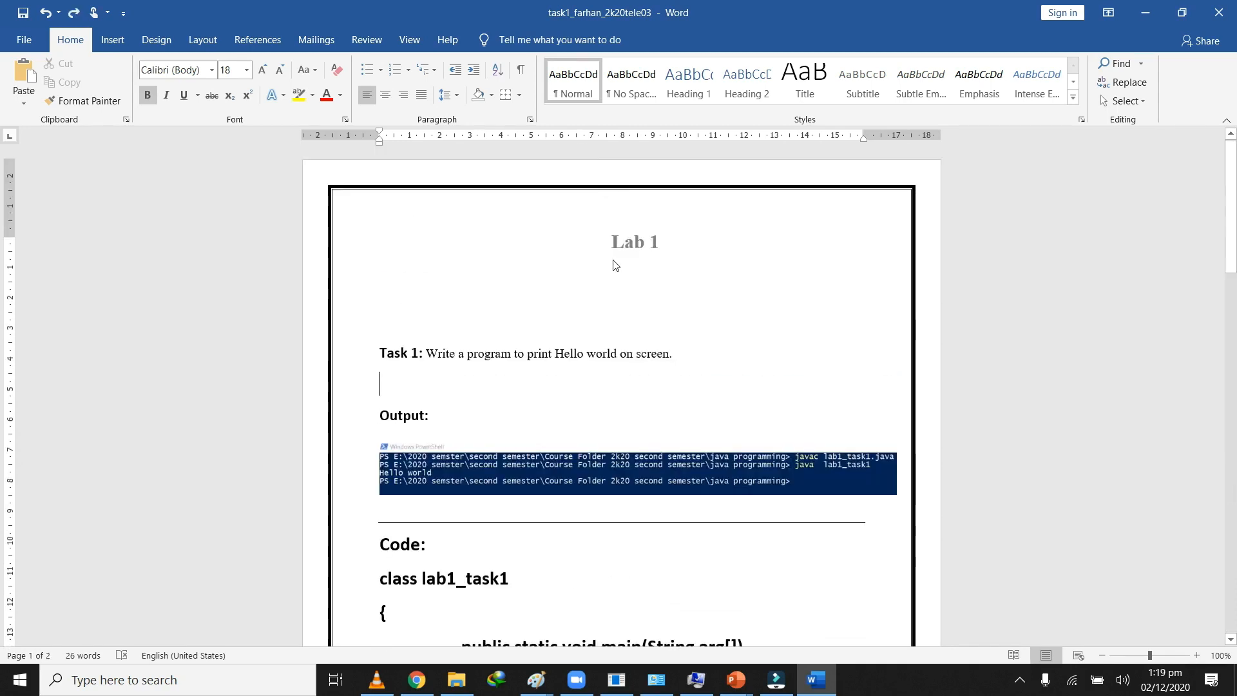
{"action": "left_click", "coordinate": [629, 277]}
{"action": "left_click", "coordinate": [25, 40]}
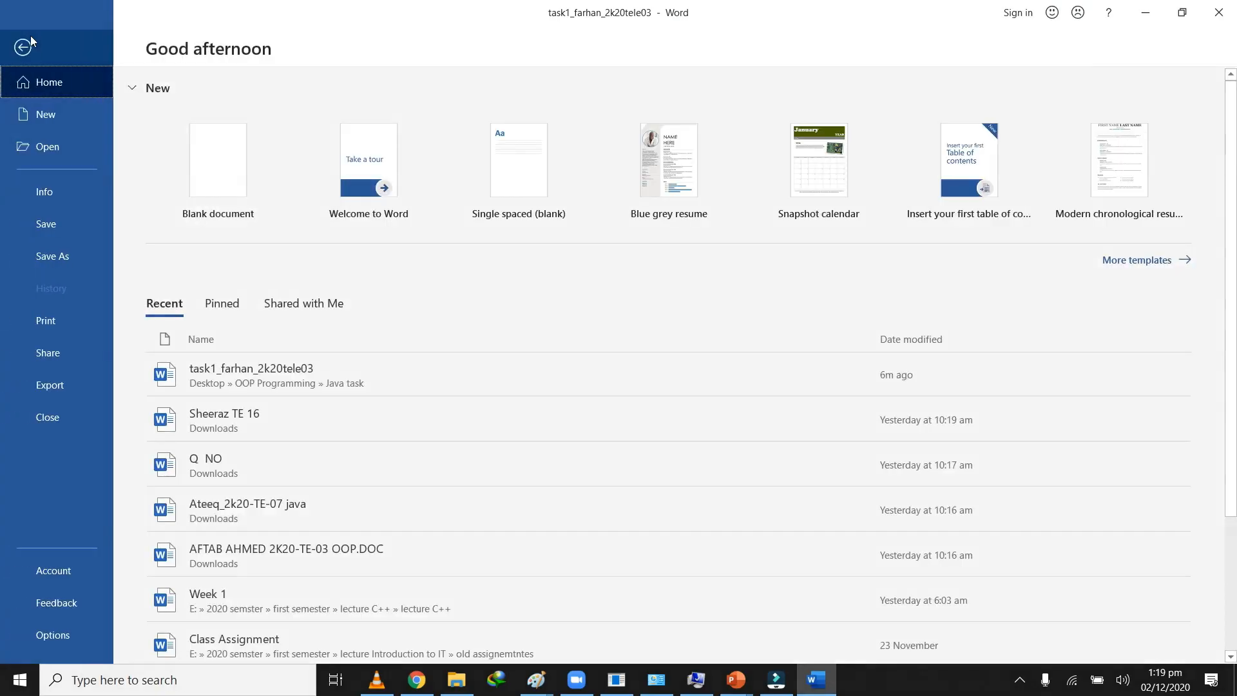
{"action": "left_click", "coordinate": [55, 118]}
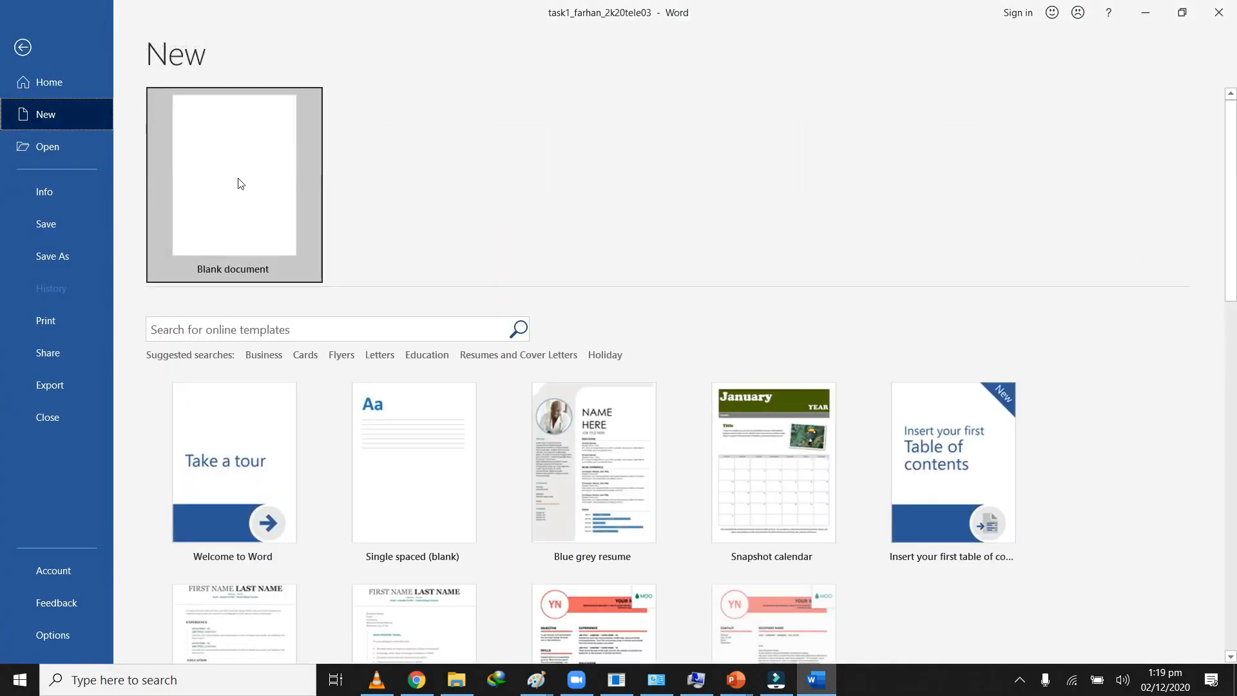
{"action": "left_click", "coordinate": [238, 183]}
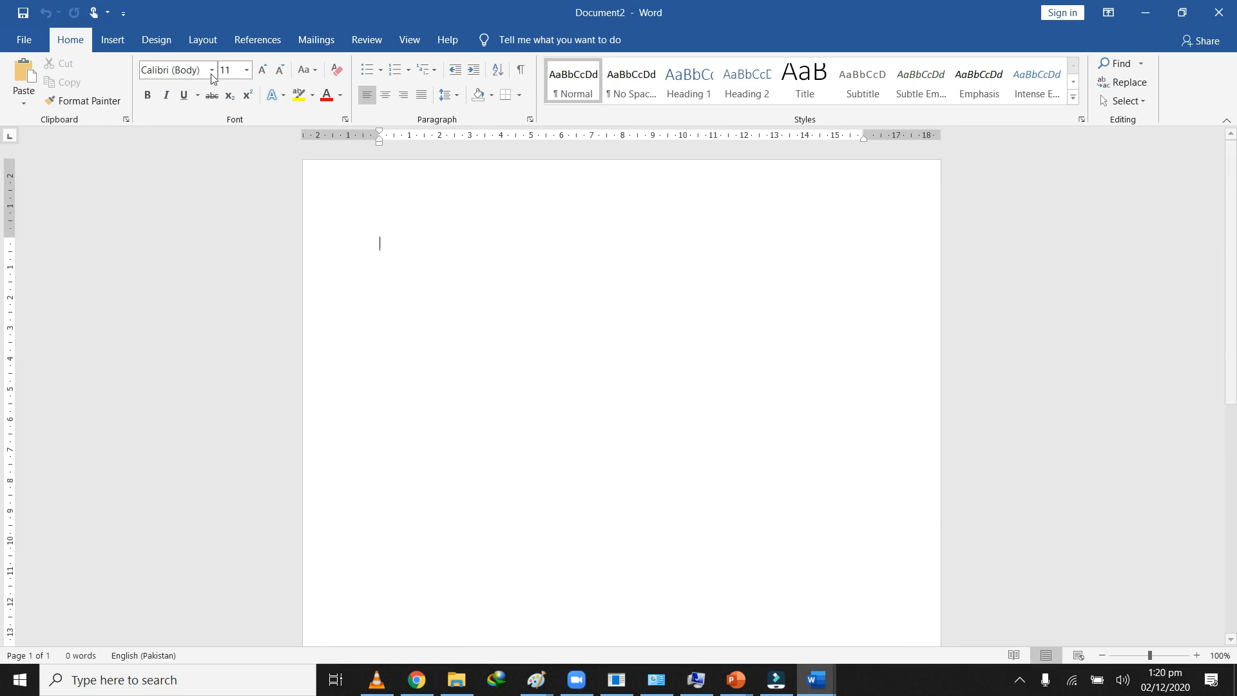
Step: Insert a Blank style header and enter "LAB No.1" as its text
{"action": "left_click", "coordinate": [113, 39]}
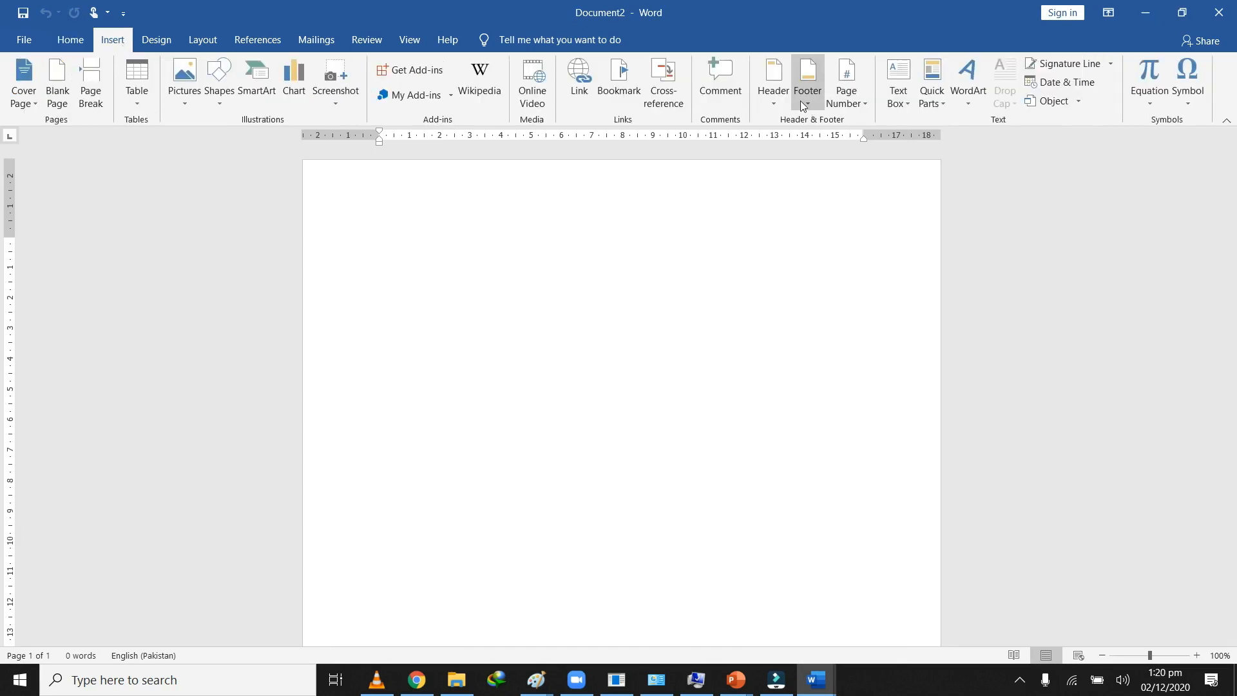
{"action": "left_click", "coordinate": [774, 87]}
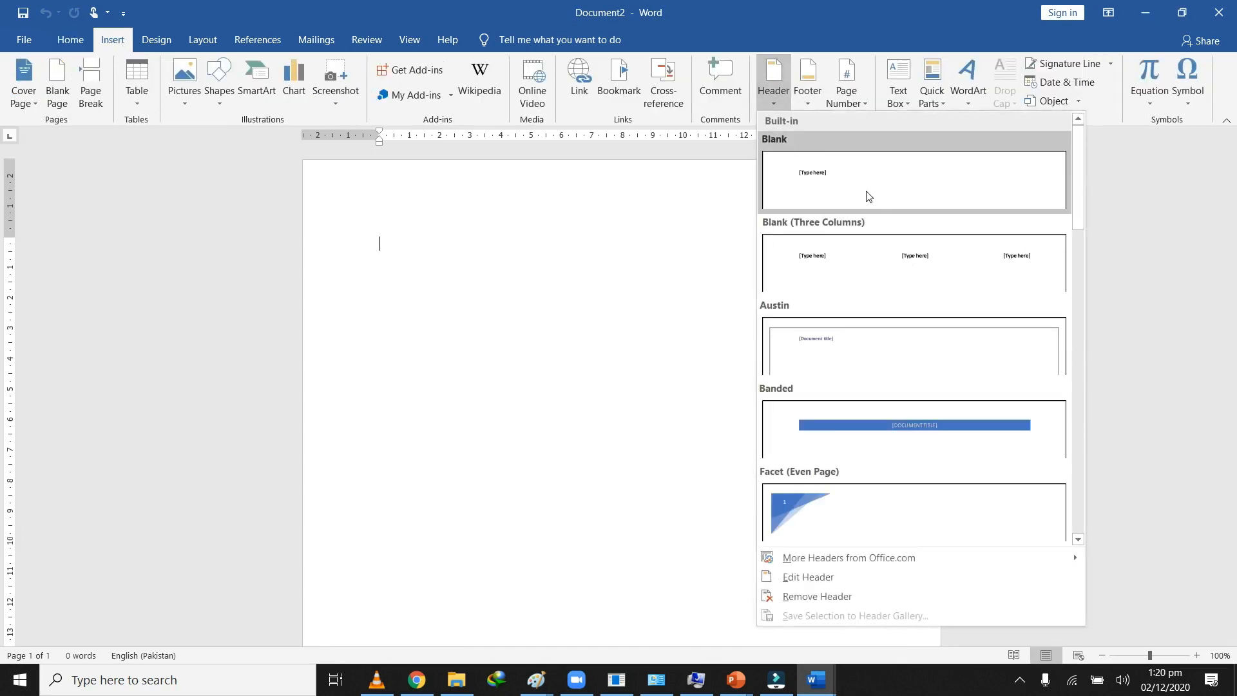
{"action": "left_click", "coordinate": [836, 183]}
{"action": "type", "text": "LAB"}
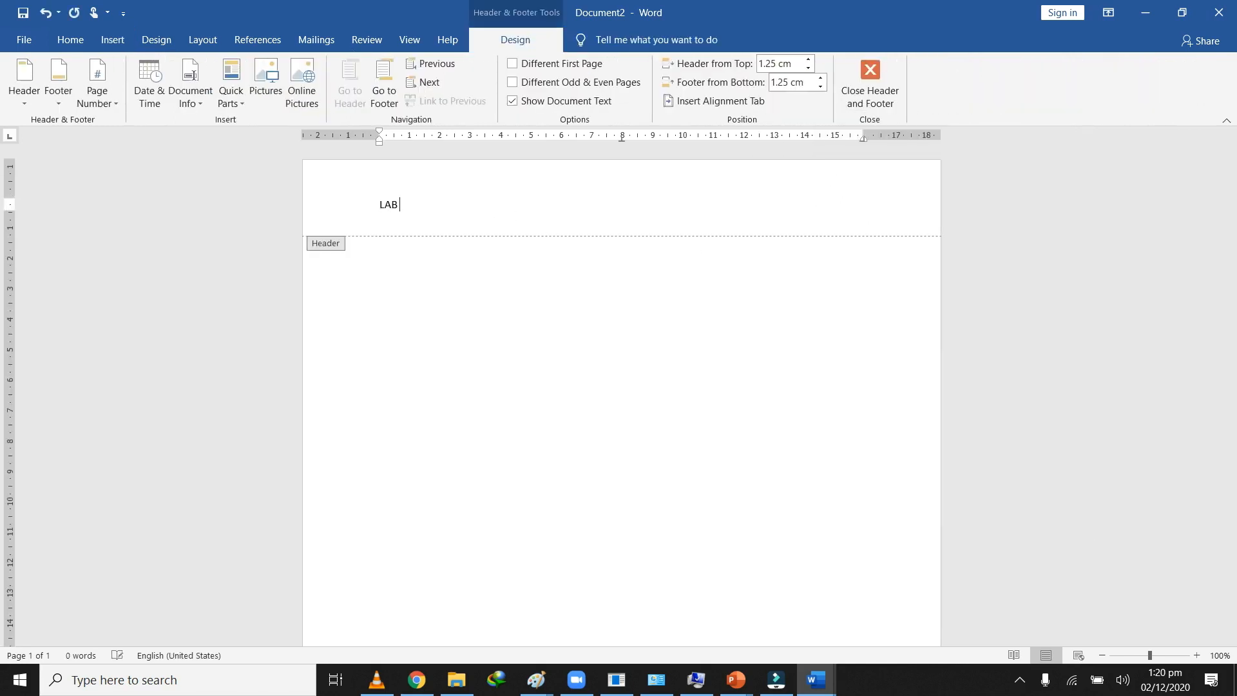
{"action": "type", "text": " No.1"}
Step: Format the header text "LAB No.1" in bold 18-point Times New Roman
{"action": "key", "text": "ctrl+a"}
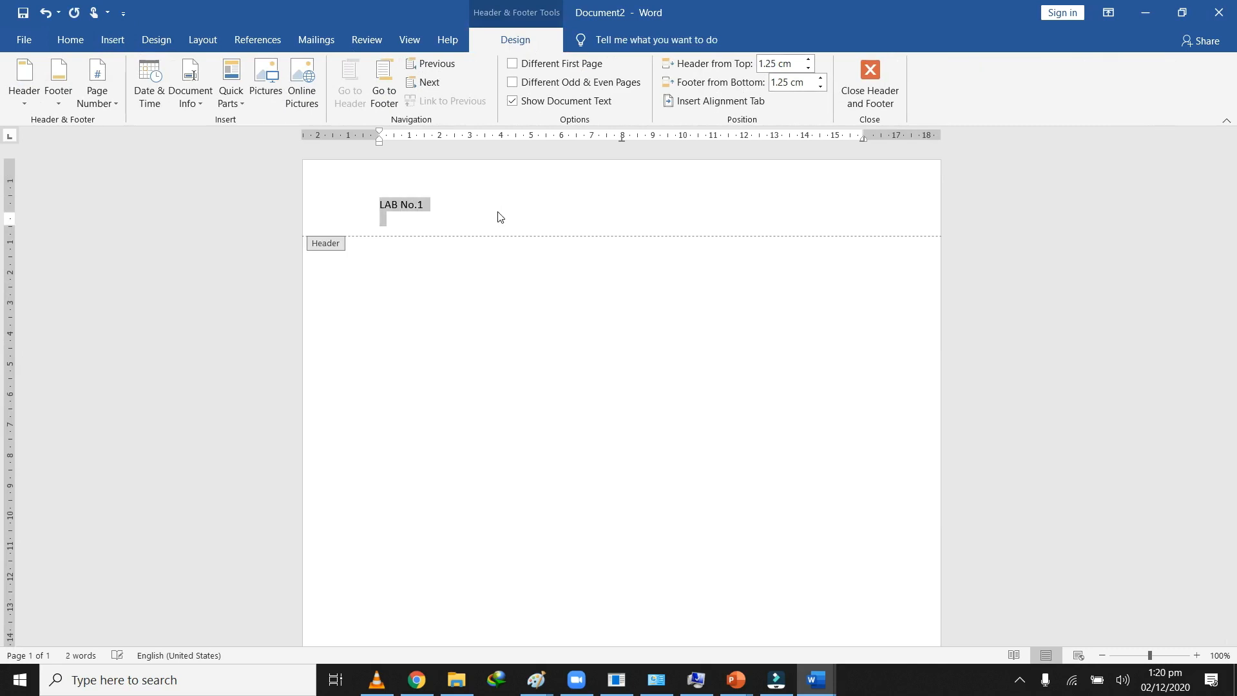
{"action": "left_click", "coordinate": [445, 227]}
{"action": "left_click", "coordinate": [359, 204]}
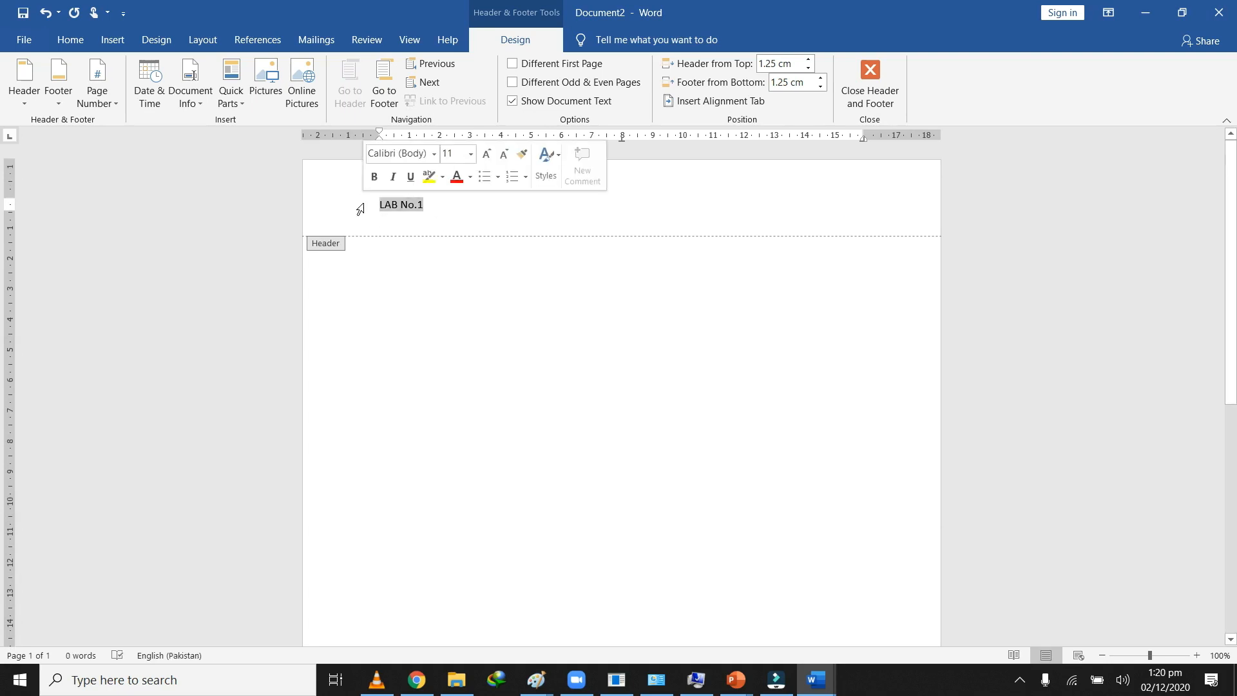
{"action": "left_click", "coordinate": [69, 40]}
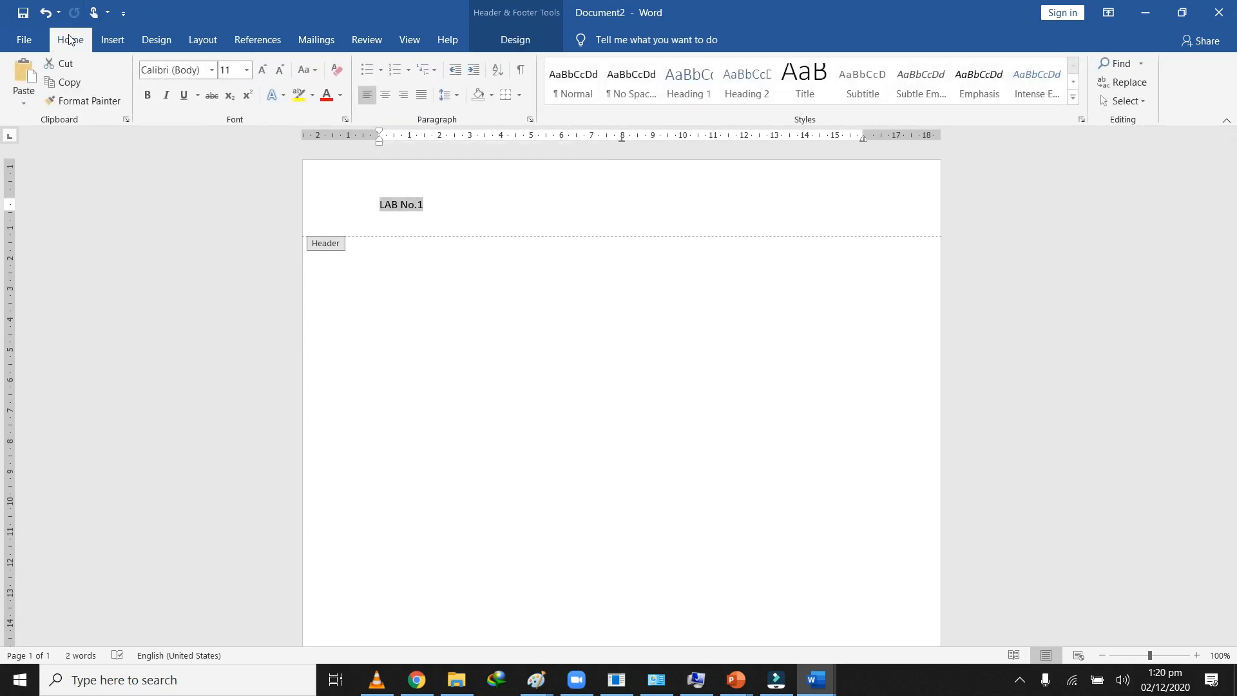
{"action": "left_click", "coordinate": [192, 69]}
{"action": "type", "text": "Times New Ror"}
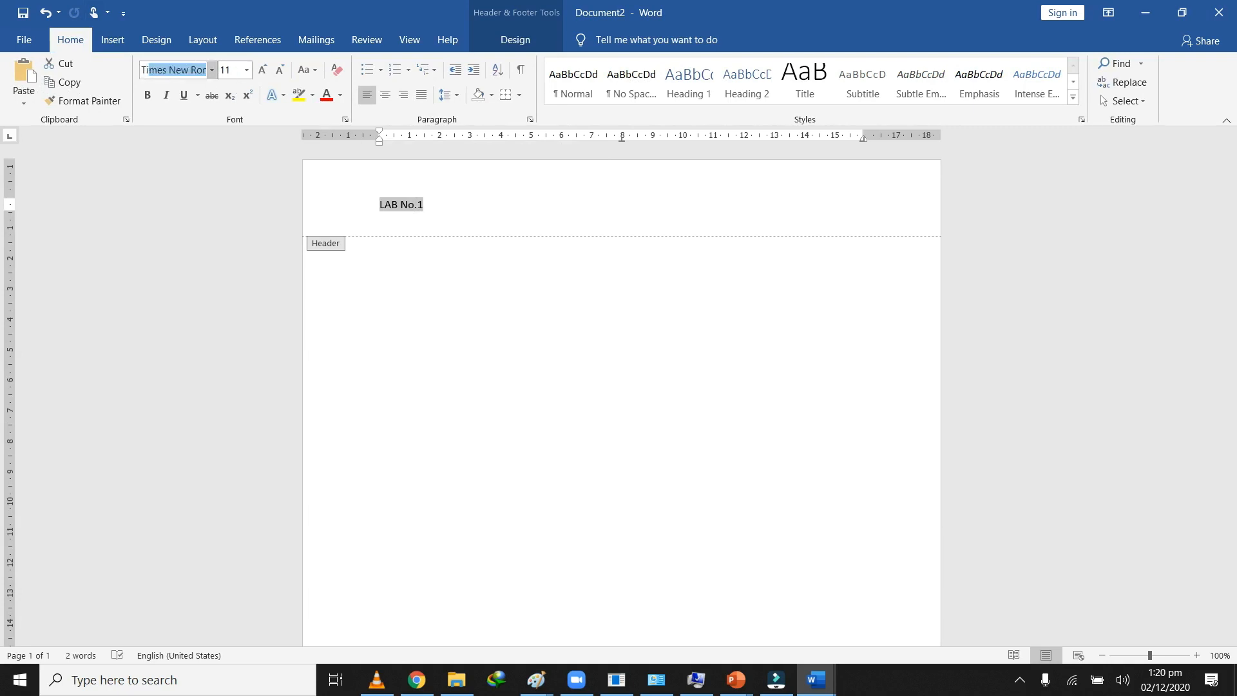
{"action": "key", "text": "Return"}
{"action": "left_click", "coordinate": [247, 68]}
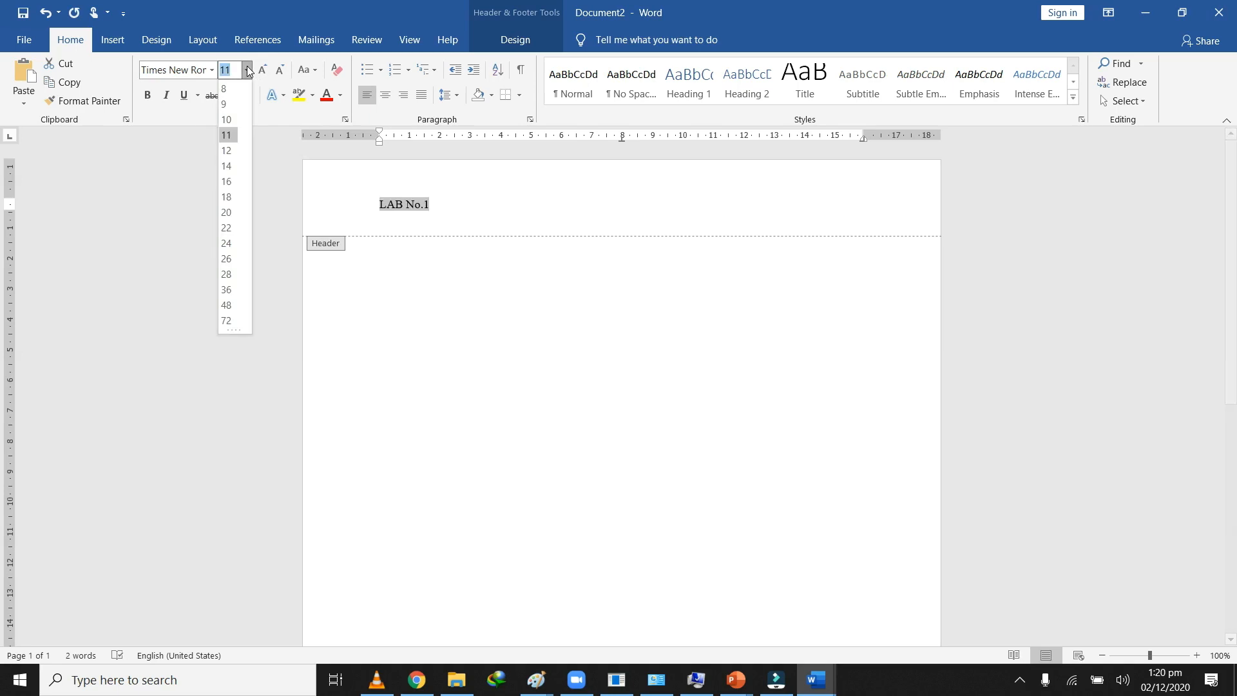
{"action": "left_click", "coordinate": [233, 201]}
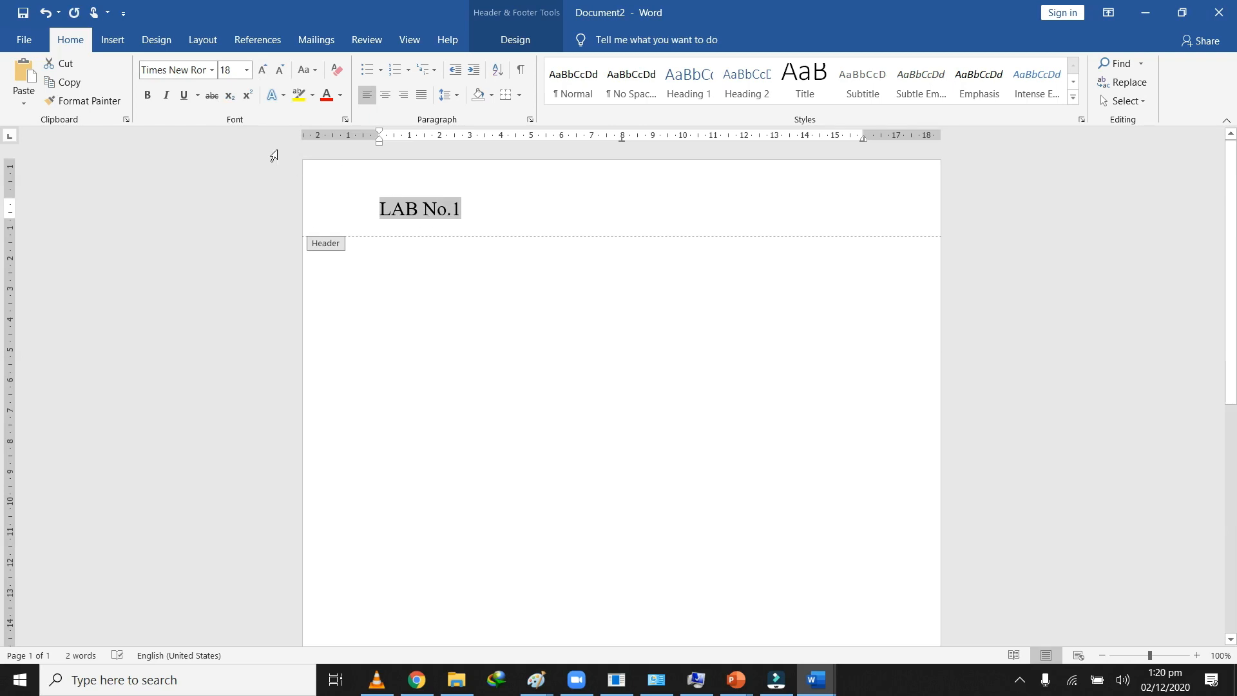
{"action": "left_click", "coordinate": [151, 97]}
{"action": "left_click", "coordinate": [380, 209]}
{"action": "key", "text": "BackSpace"}
{"action": "key", "text": "BackSpace"}
{"action": "key", "text": "BackSpace"}
{"action": "key", "text": "BackSpace"}
{"action": "key", "text": "BackSpace"}
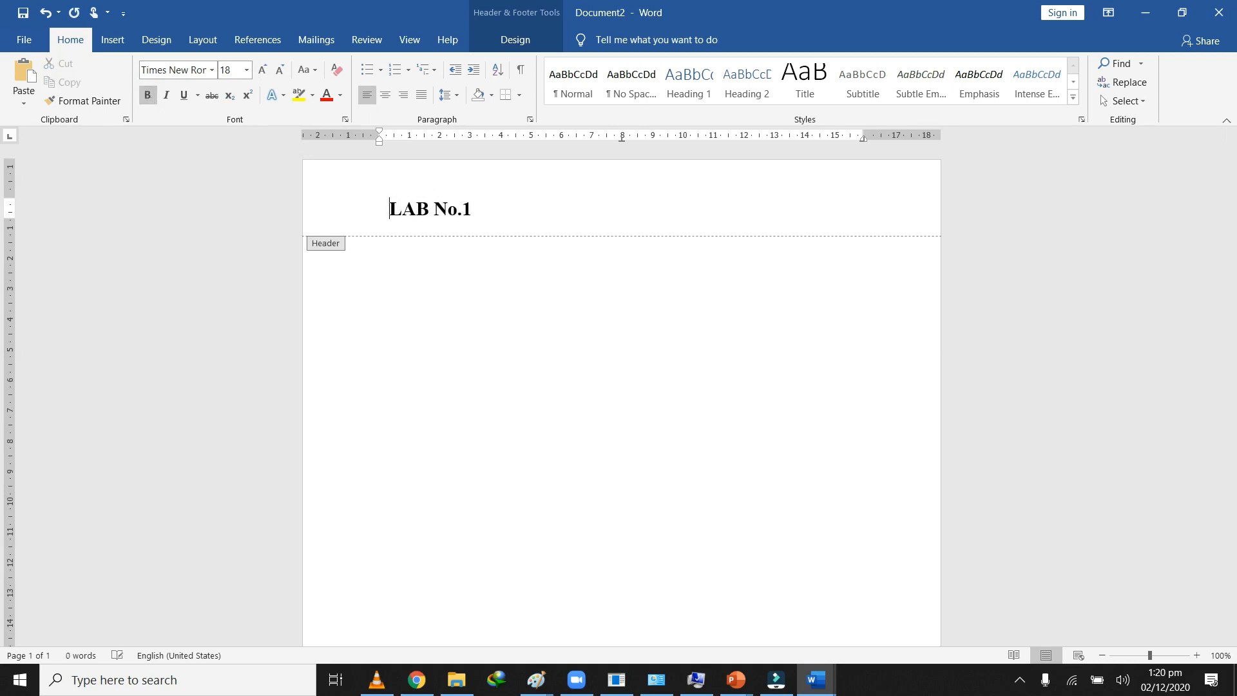
{"action": "key", "text": "BackSpace"}
{"action": "key", "text": "BackSpace"}
{"action": "key", "text": "BackSpace"}
{"action": "key", "text": "BackSpace"}
{"action": "key", "text": "BackSpace"}
{"action": "key", "text": "BackSpace"}
{"action": "key", "text": "BackSpace"}
Step: Centre the "LAB No.1" header text, moved down one line, and return to the document body
{"action": "key", "text": "ctrl+e"}
{"action": "key", "text": "ctrl+r"}
{"action": "key", "text": "ctrl+e"}
{"action": "key", "text": "ctrl+l"}
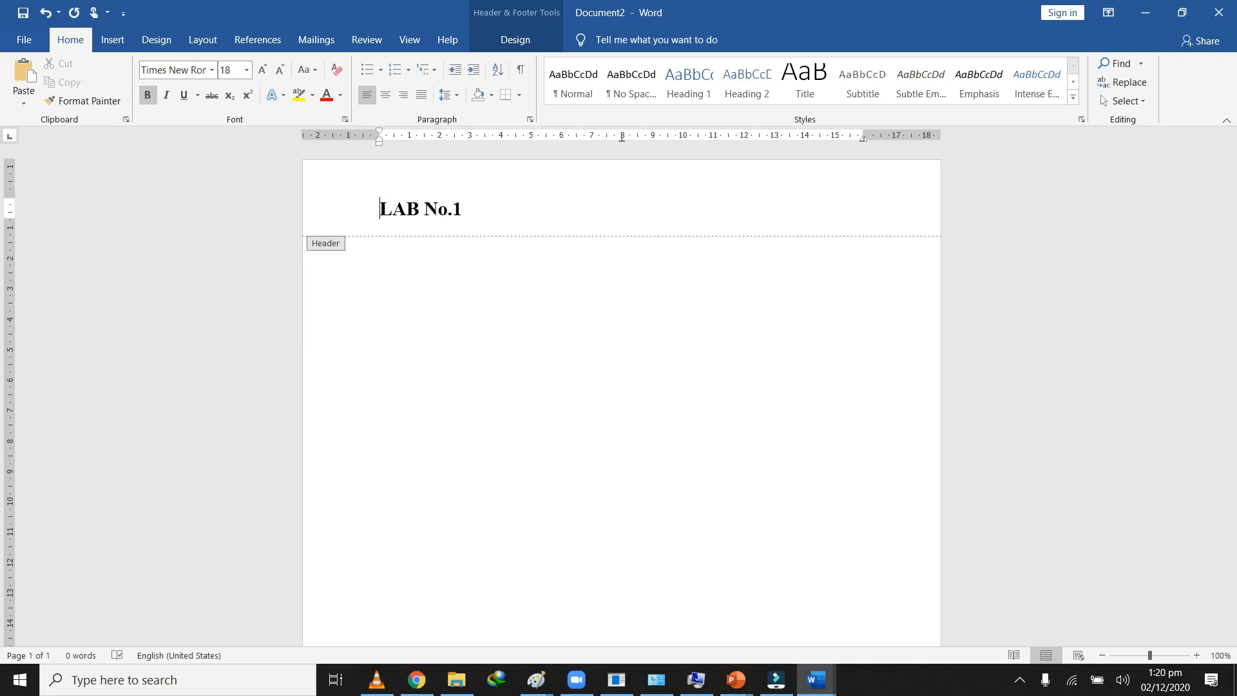
{"action": "left_click", "coordinate": [389, 94]}
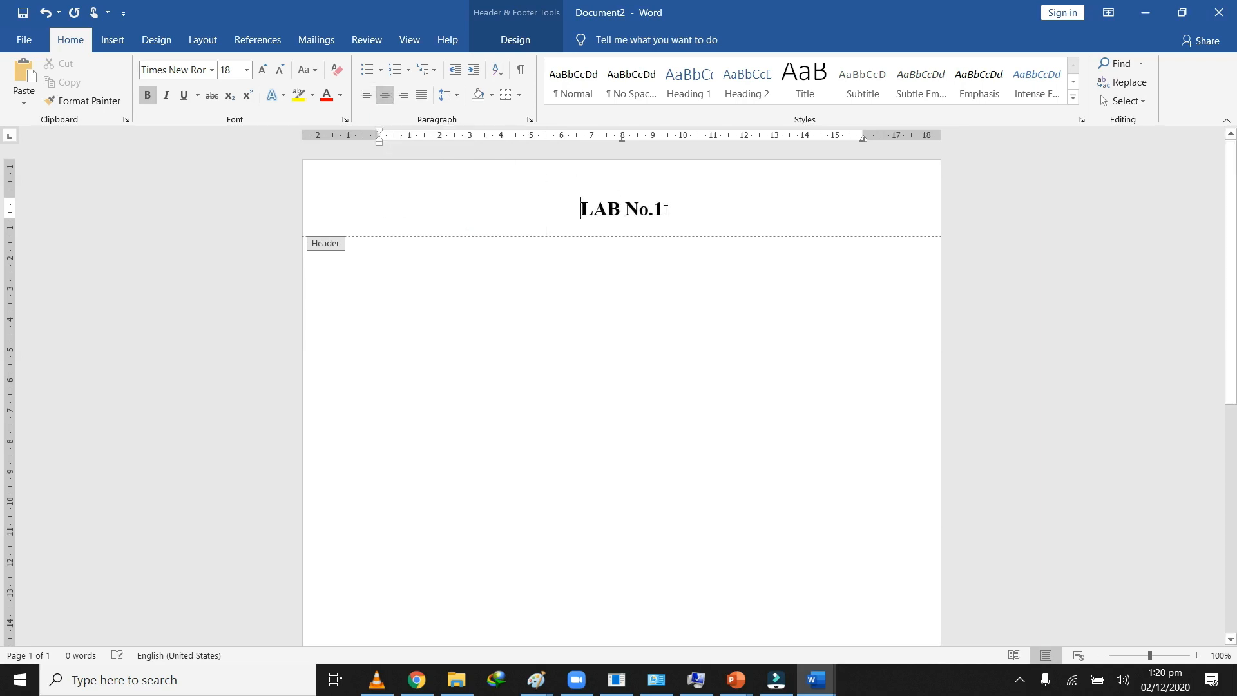
{"action": "scroll", "coordinate": [666, 210], "scroll_direction": "up", "scroll_amount": 1}
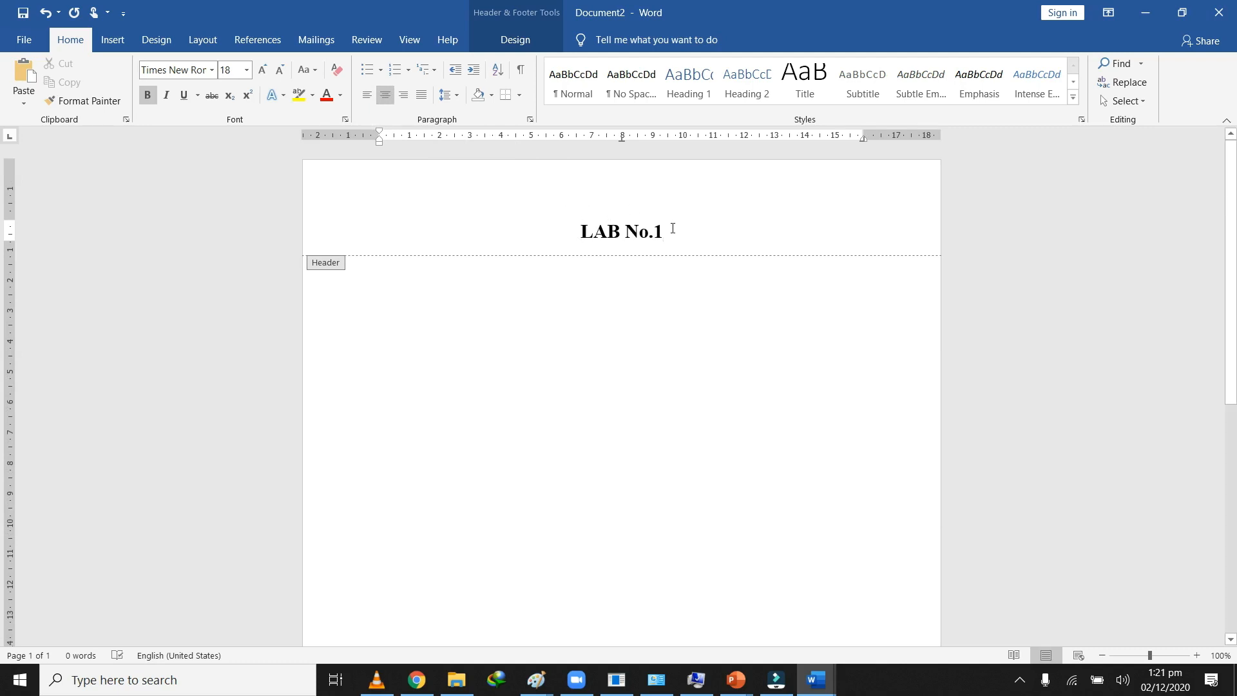
{"action": "double_click", "coordinate": [576, 288]}
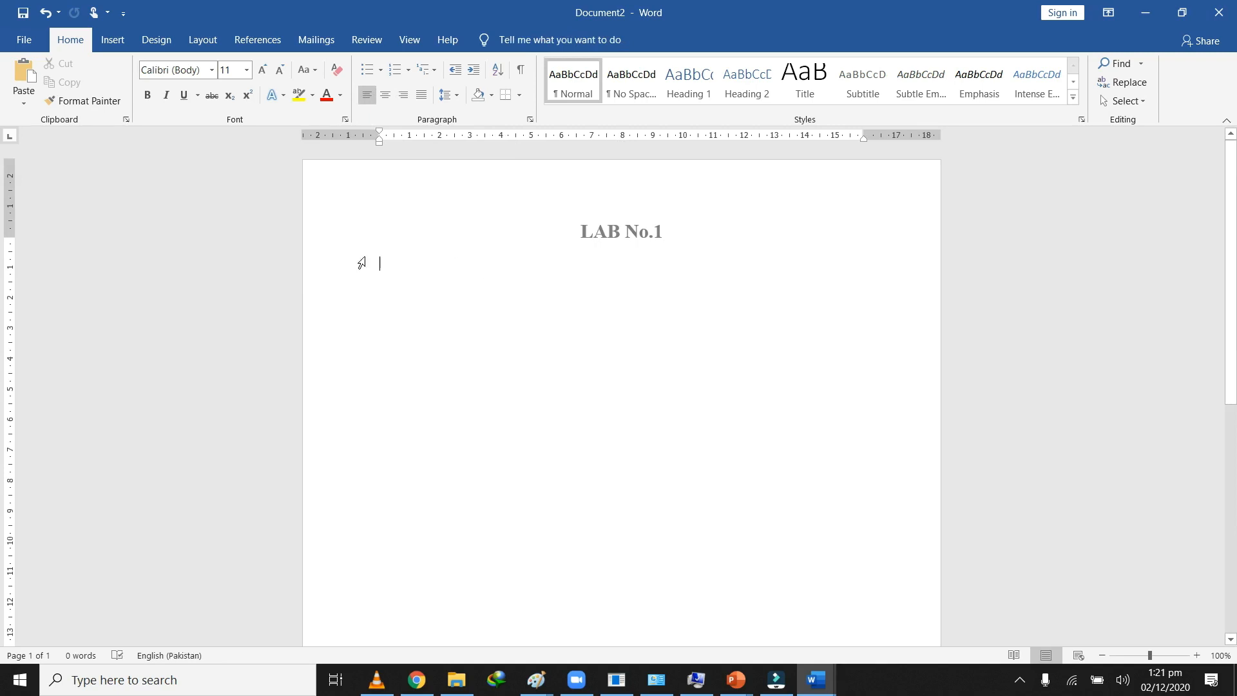
Step: Leave an empty line at the start of the body and enter "Task 1:" below it
{"action": "key", "text": "Return"}
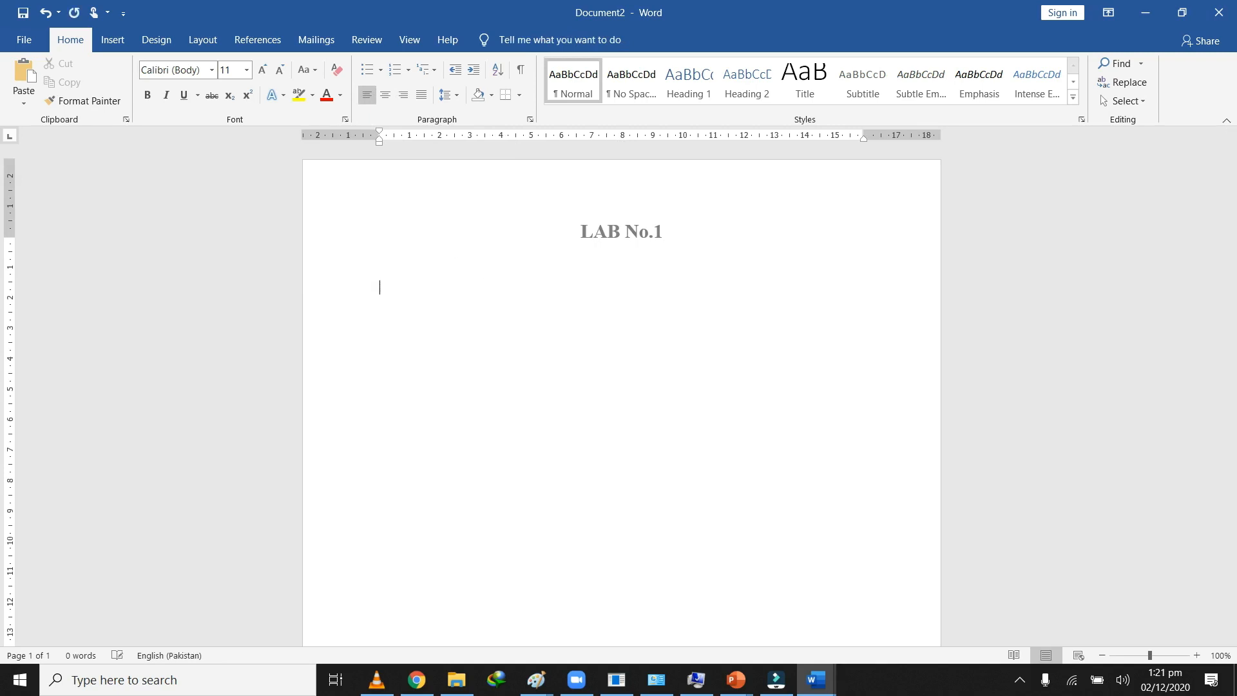
{"action": "type", "text": "Task 1:"}
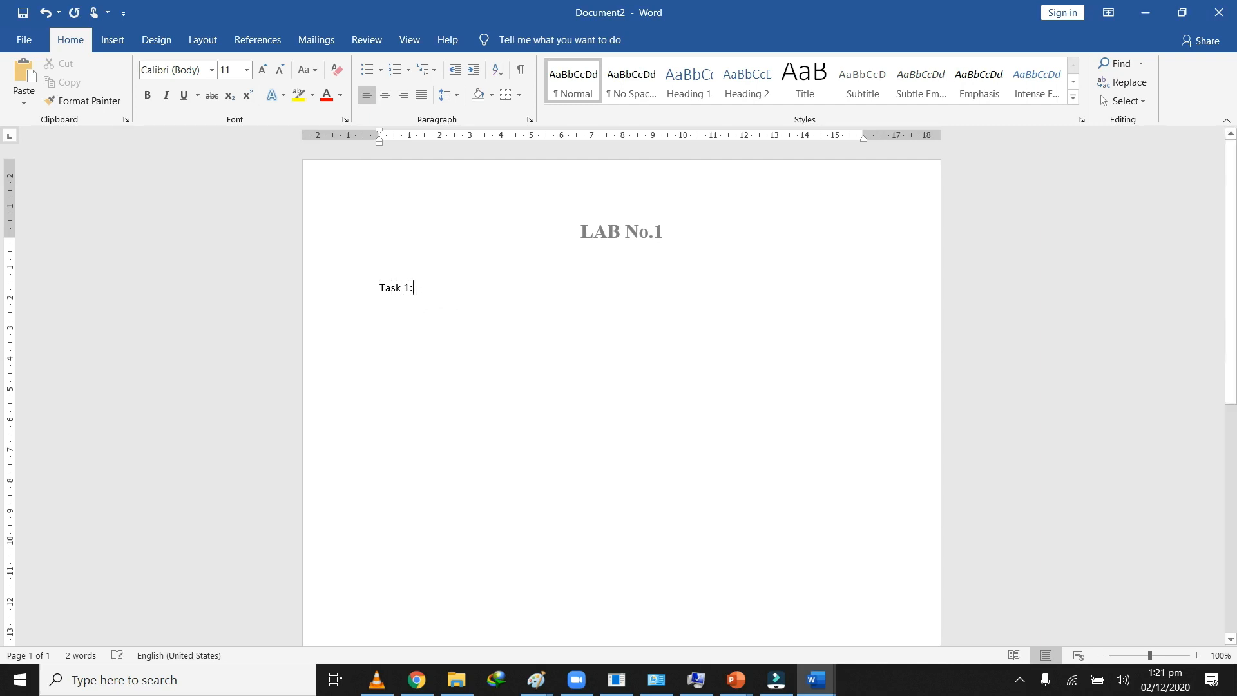
Step: Format "Task 1:" in bold 14-point Times New Roman
{"action": "left_click_drag", "start_coordinate": [416, 289], "coordinate": [378, 290]}
{"action": "left_click", "coordinate": [247, 69]}
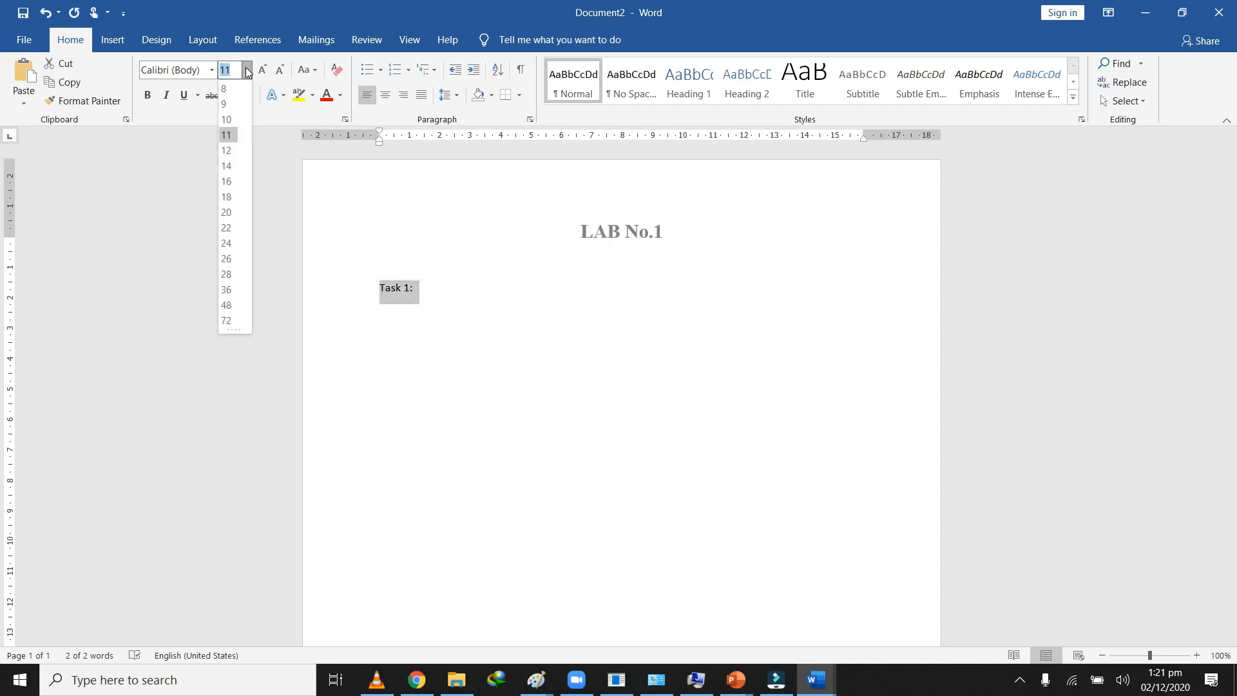
{"action": "left_click", "coordinate": [233, 166]}
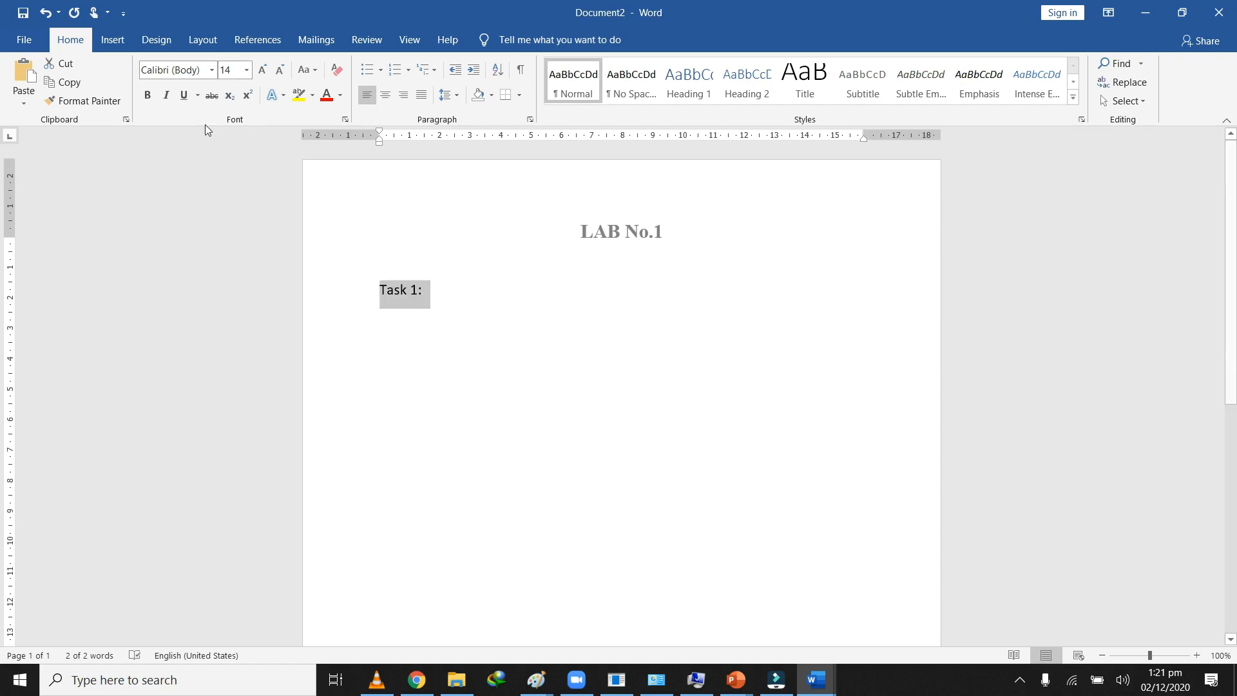
{"action": "left_click", "coordinate": [147, 95]}
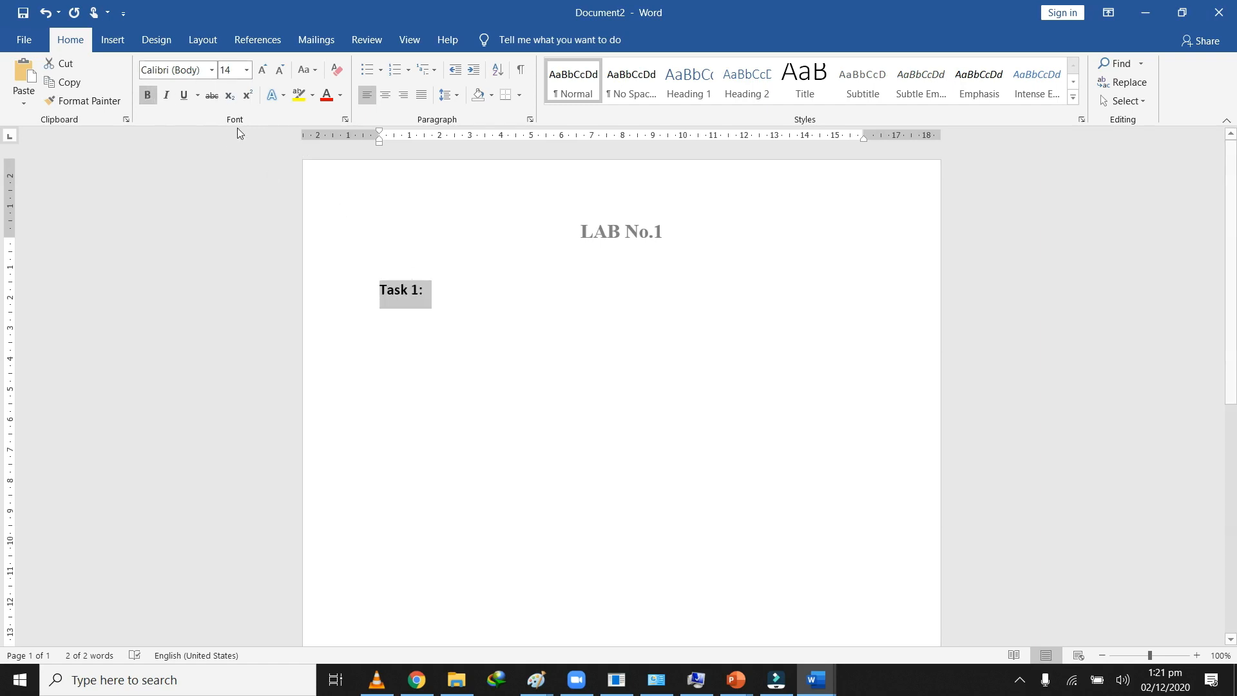
{"action": "left_click", "coordinate": [193, 70]}
{"action": "type", "text": "Times New Ror"}
{"action": "key", "text": "Return"}
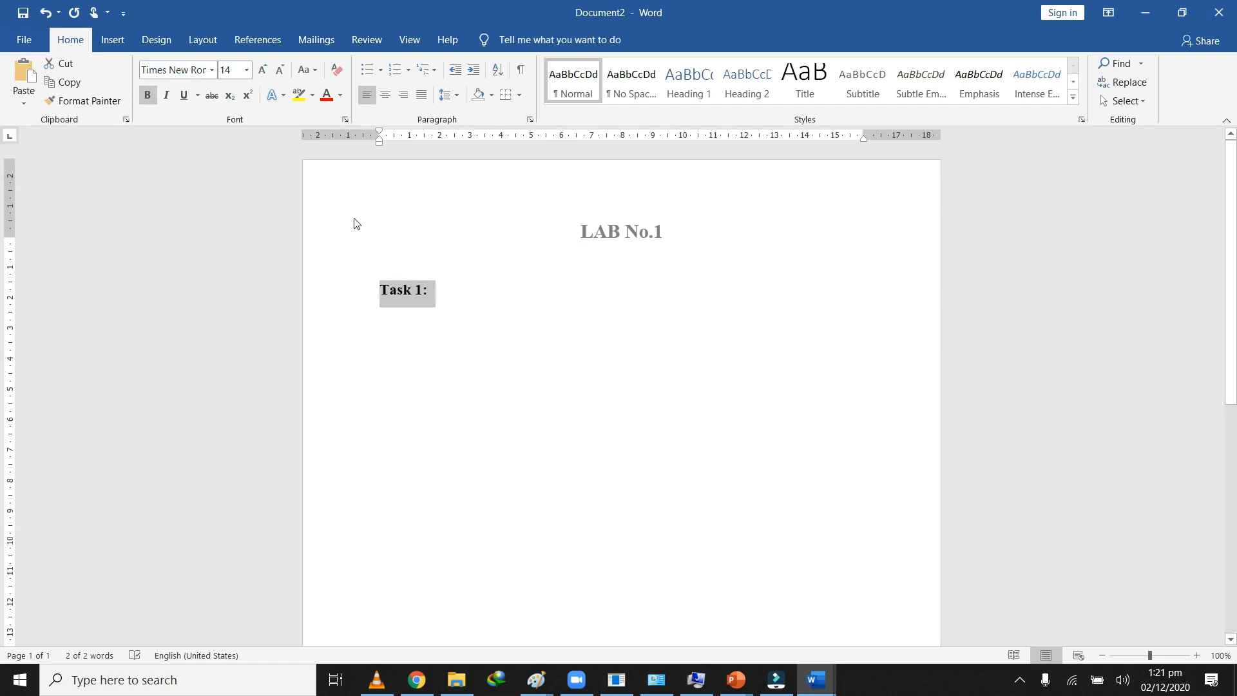
{"action": "left_click", "coordinate": [439, 294]}
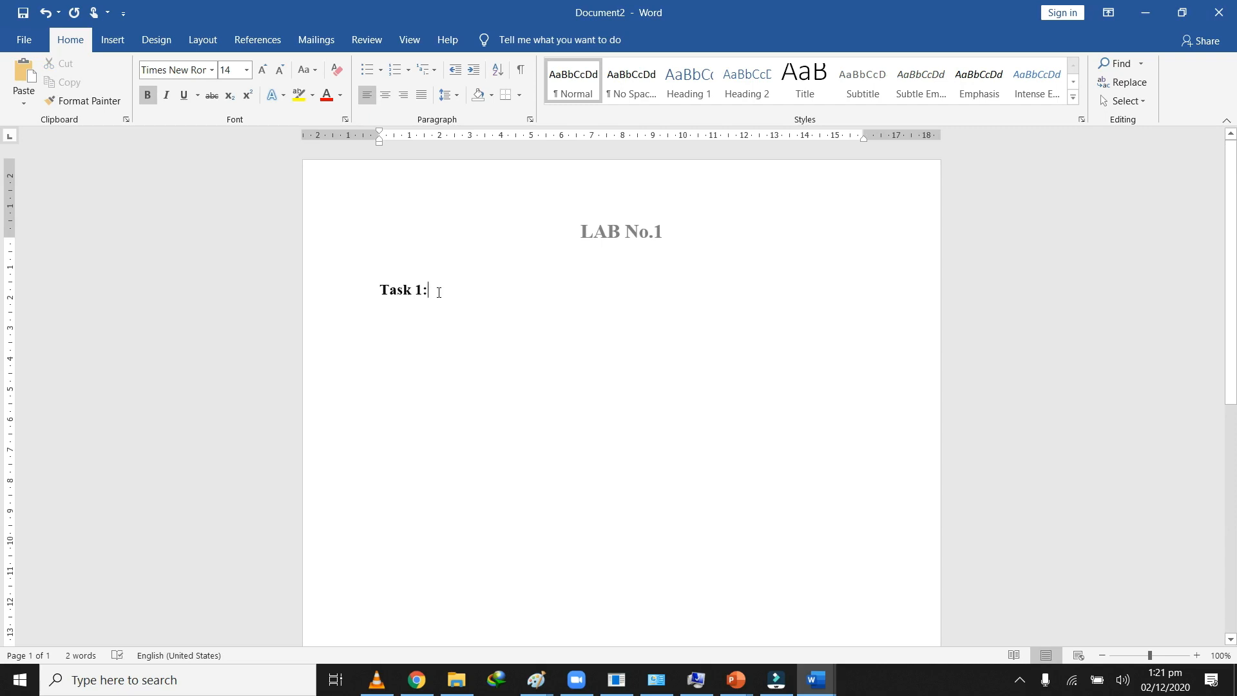
Step: Apply the Times New Roman font to the entire body text
{"action": "key", "text": "ctrl+a"}
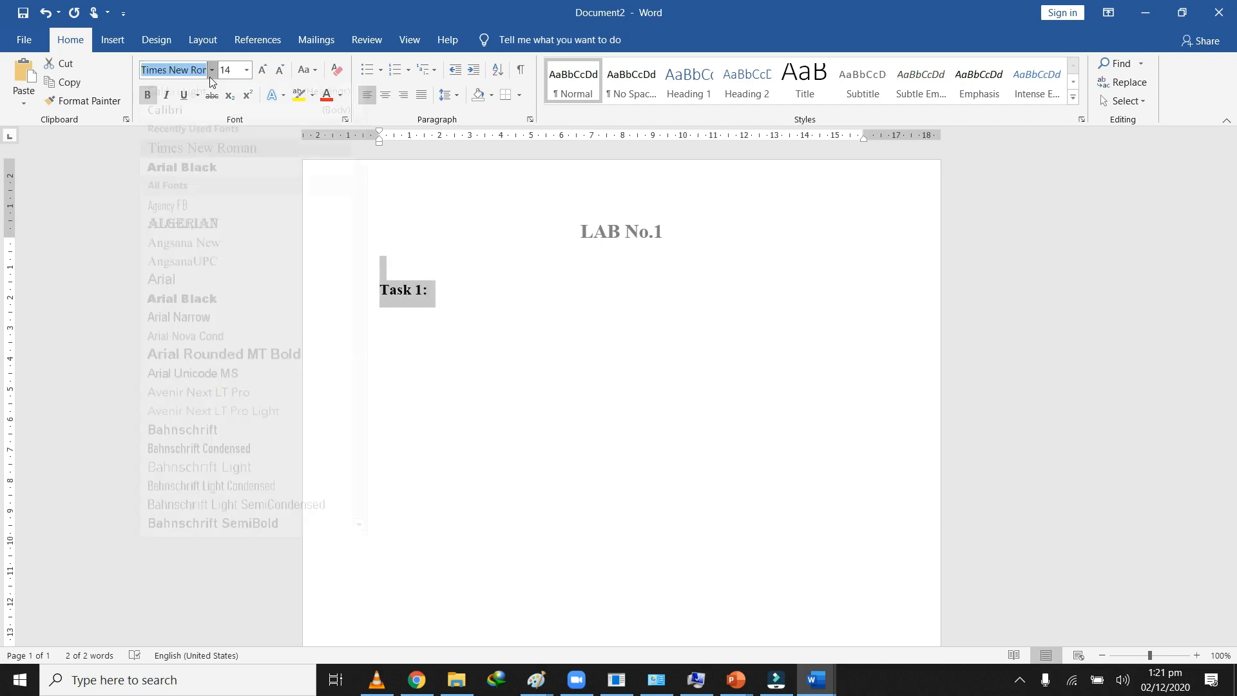
{"action": "left_click", "coordinate": [210, 76]}
{"action": "left_click", "coordinate": [206, 155]}
{"action": "left_click", "coordinate": [450, 295]}
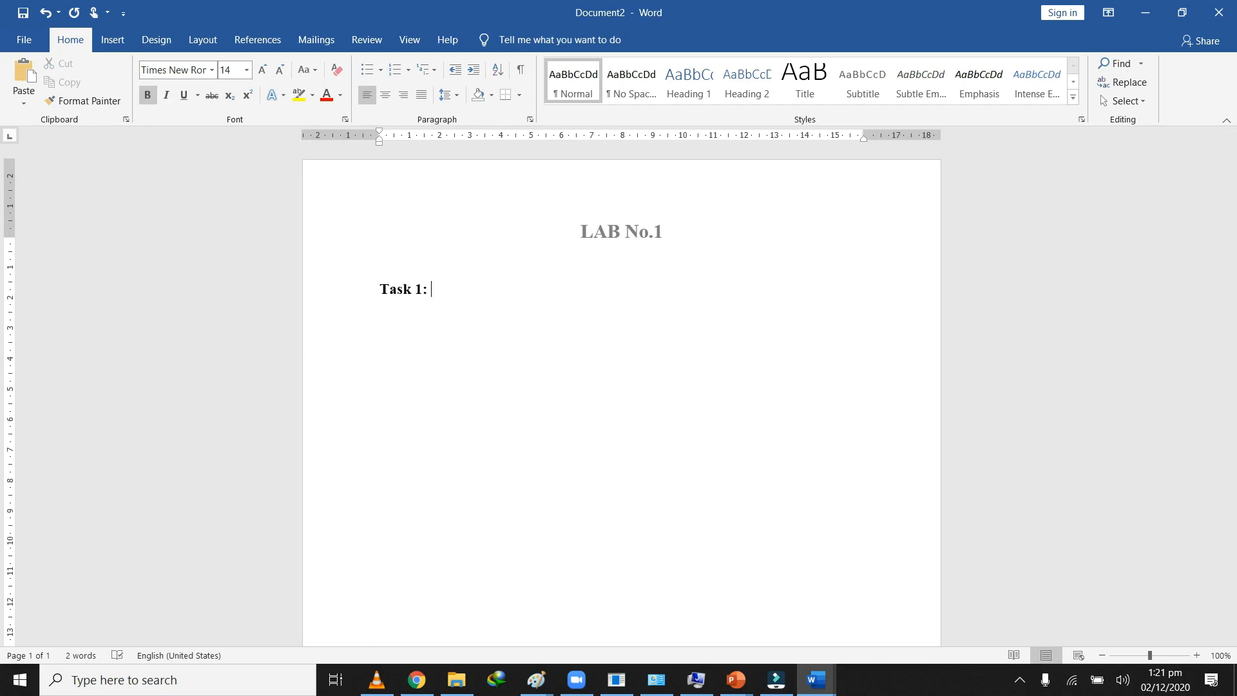
Step: Add "Write a program to show" after "Task 1:"
{"action": "type", "text": "sa"}
{"action": "key", "text": "BackSpace"}
{"action": "key", "text": "BackSpace"}
{"action": "key", "text": "BackSpace"}
{"action": "type", "text": "Write"}
{"action": "type", "text": "a program to sshow"}
{"action": "key", "text": "BackSpace"}
{"action": "key", "text": "BackSpace"}
{"action": "key", "text": "BackSpace"}
{"action": "key", "text": "BackSpace"}
{"action": "type", "text": "how"}
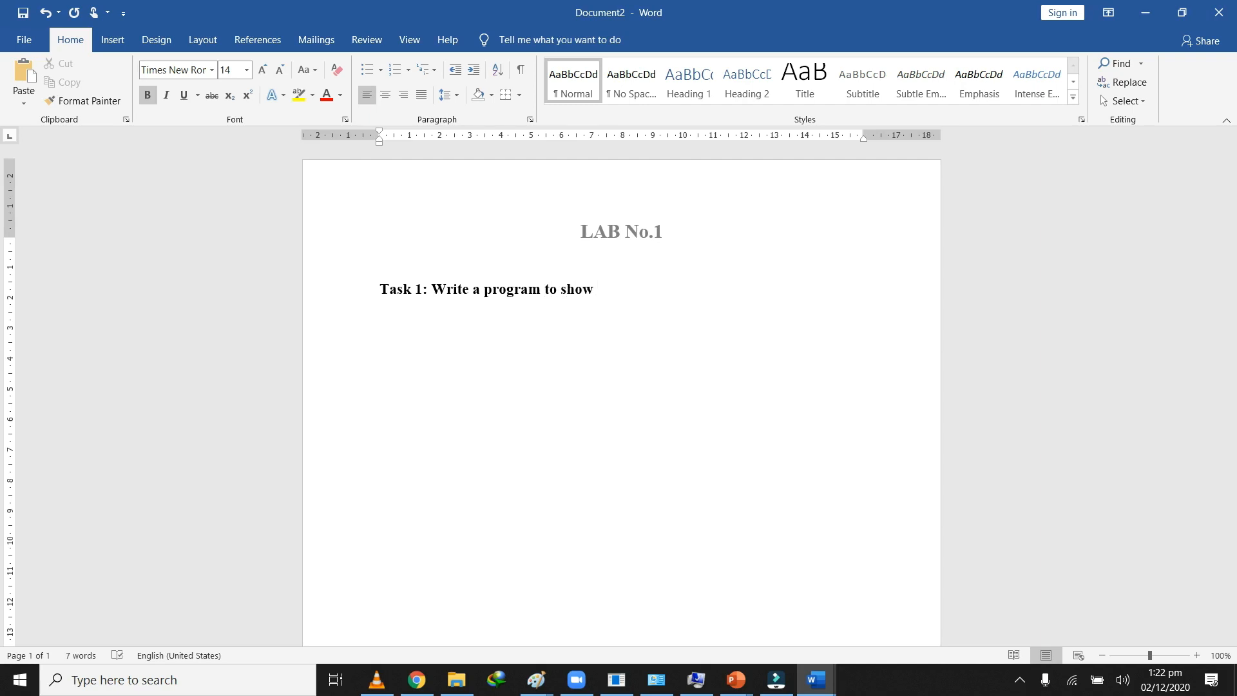
Step: Replace "show" in the task sentence with "print Hello world on console."
{"action": "key", "text": "BackSpace"}
{"action": "key", "text": "BackSpace"}
{"action": "key", "text": "BackSpace"}
{"action": "key", "text": "BackSpace"}
{"action": "key", "text": "BackSpace"}
{"action": "type", "text": "display"}
{"action": "key", "text": "BackSpace"}
{"action": "key", "text": "BackSpace"}
{"action": "key", "text": "BackSpace"}
{"action": "key", "text": "BackSpace"}
{"action": "key", "text": "BackSpace"}
{"action": "key", "text": "BackSpace"}
{"action": "key", "text": "BackSpace"}
{"action": "type", "text": "print Hellow world on console."}
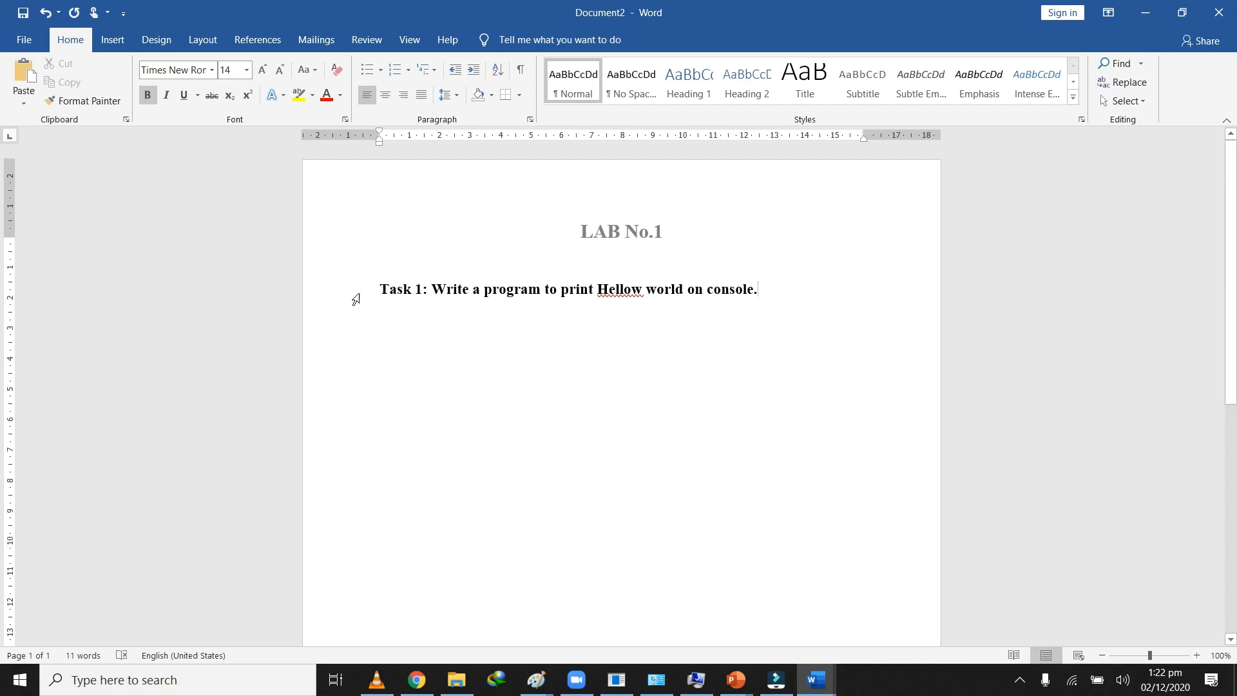
{"action": "key", "text": "Delete"}
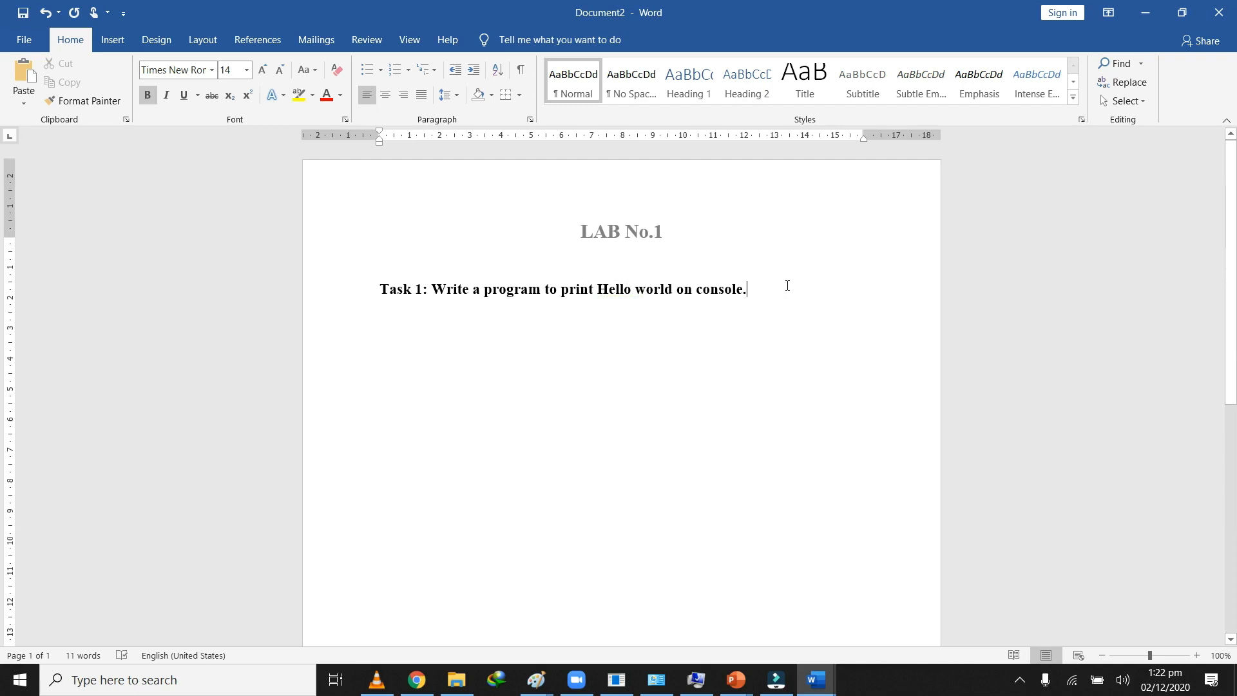
Step: Add an "Output:" heading below the task sentence, separated by an empty line, and start a new line under it
{"action": "key", "text": "Return"}
{"action": "type", "text": "Output:"}
{"action": "left_click_drag", "start_coordinate": [763, 290], "coordinate": [453, 298]}
{"action": "left_click", "coordinate": [484, 341]}
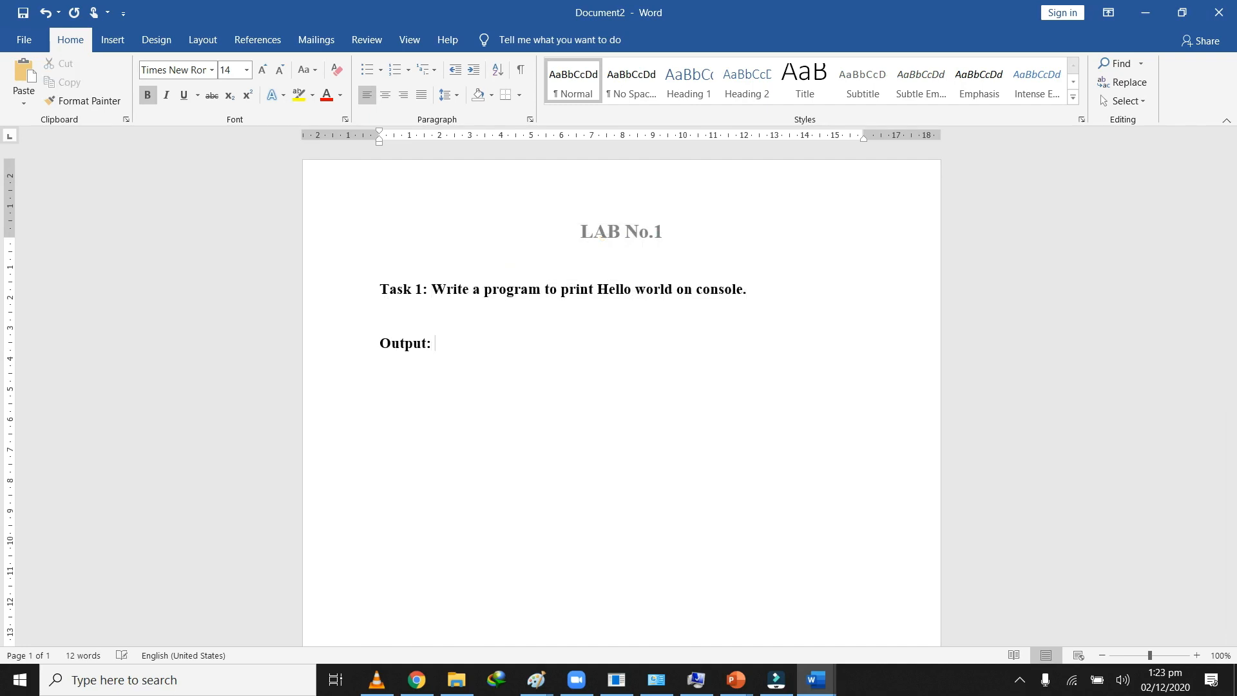
{"action": "key", "text": "Return"}
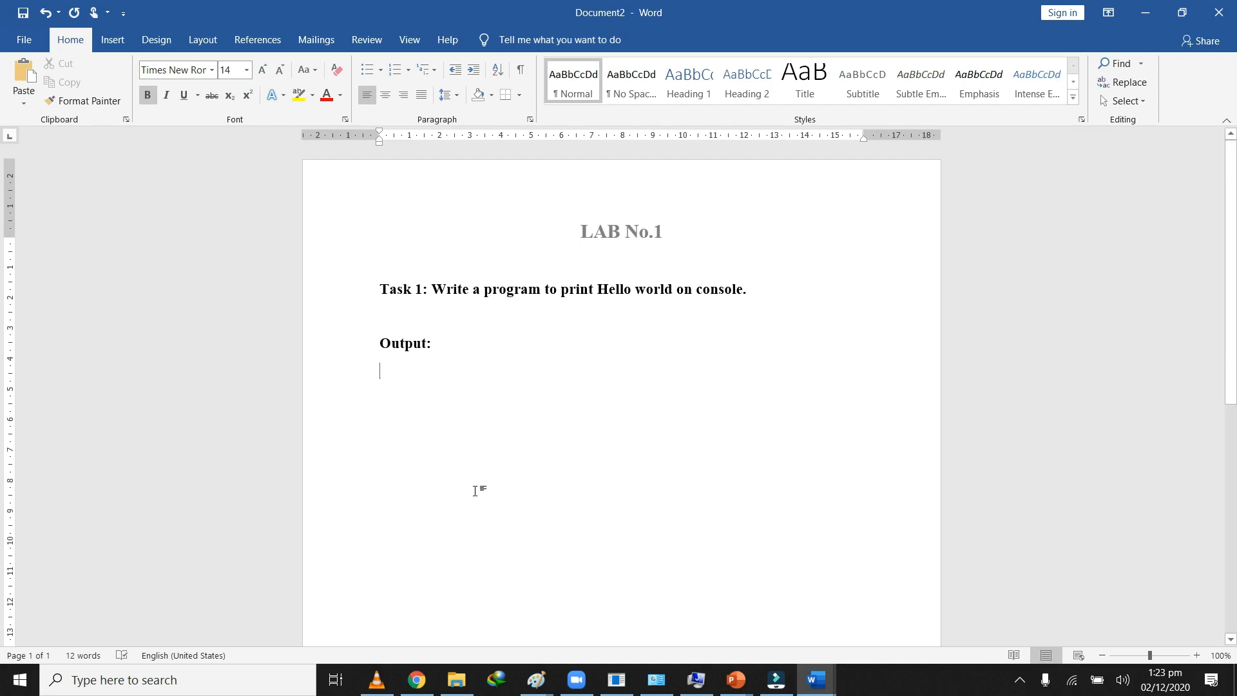
Step: Open the java programming folder in File Explorer and start a PowerShell window in that folder
{"action": "mouse_move", "coordinate": [453, 693]}
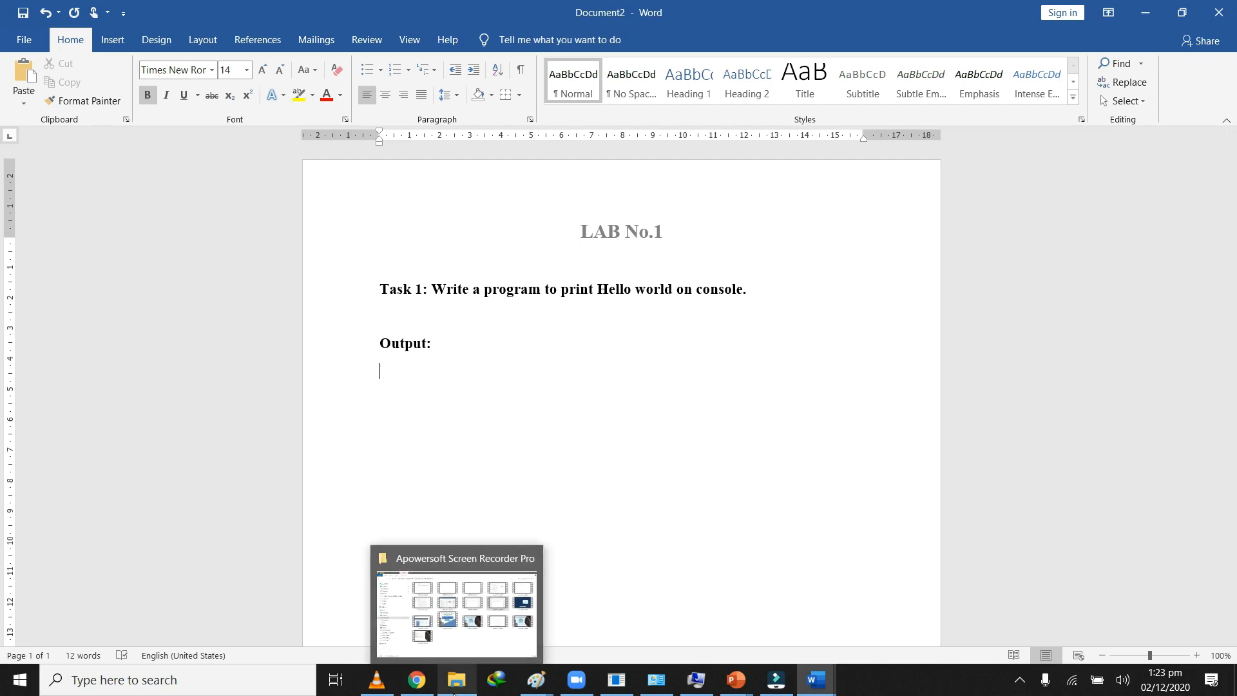
{"action": "right_click", "coordinate": [454, 692]}
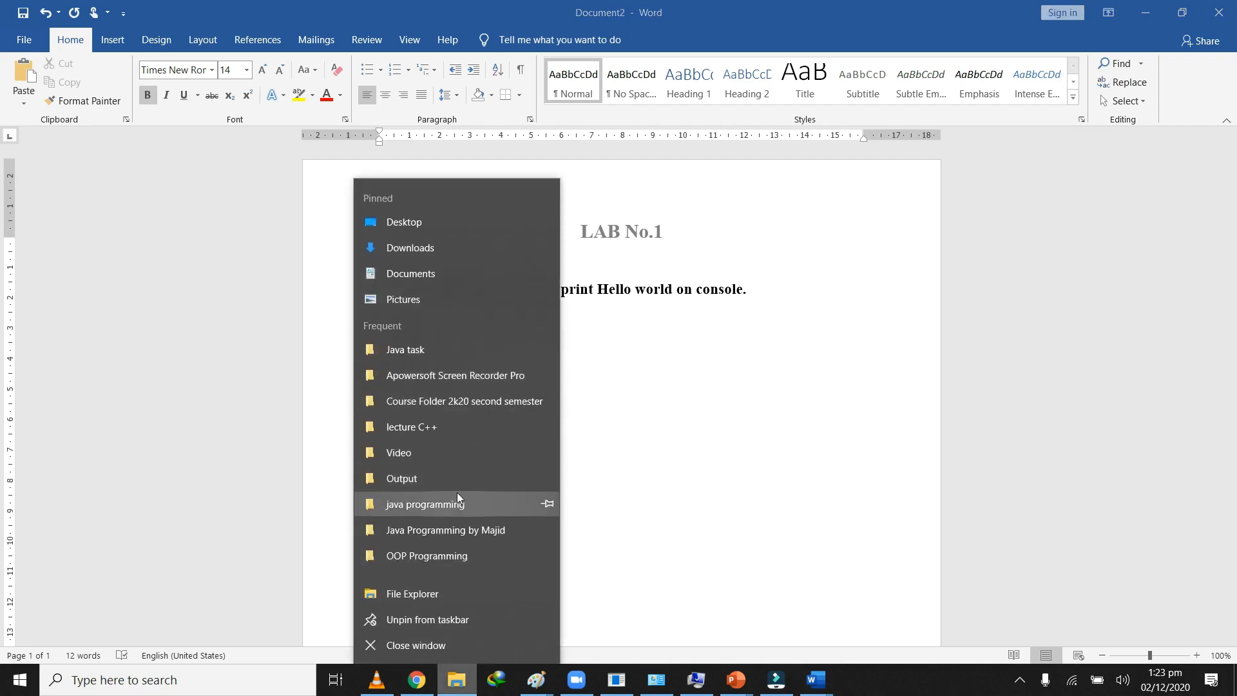
{"action": "left_click", "coordinate": [473, 504]}
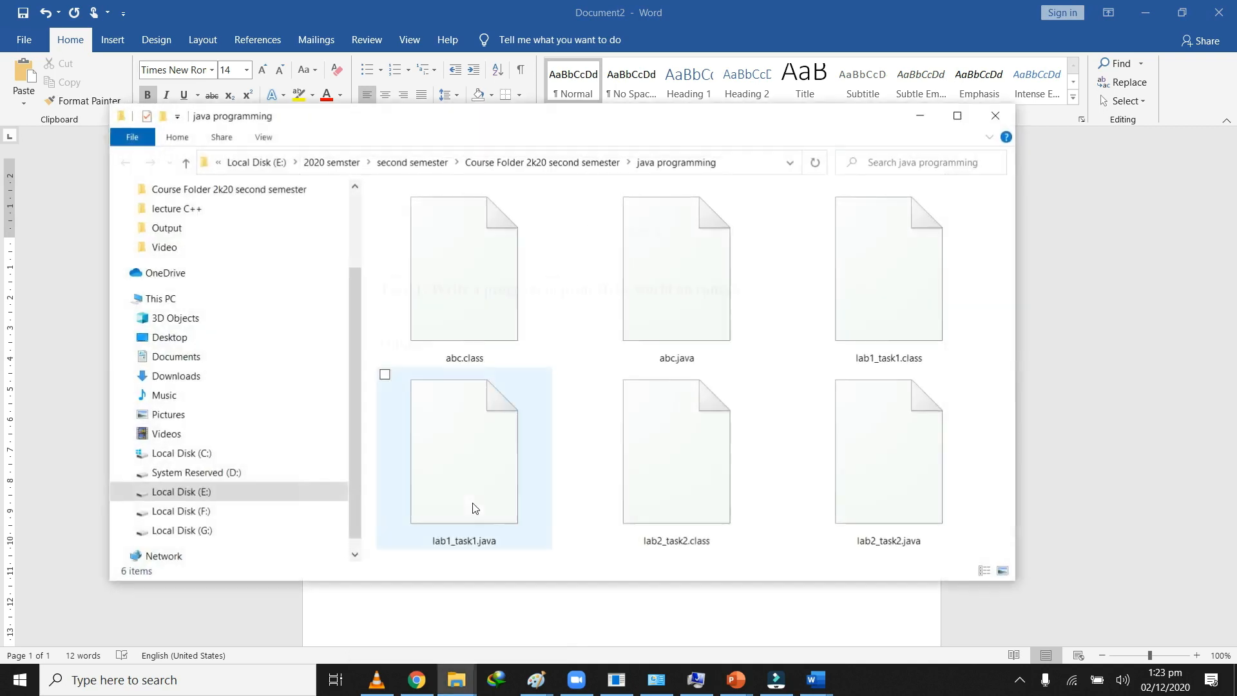
{"action": "left_click", "coordinate": [957, 117]}
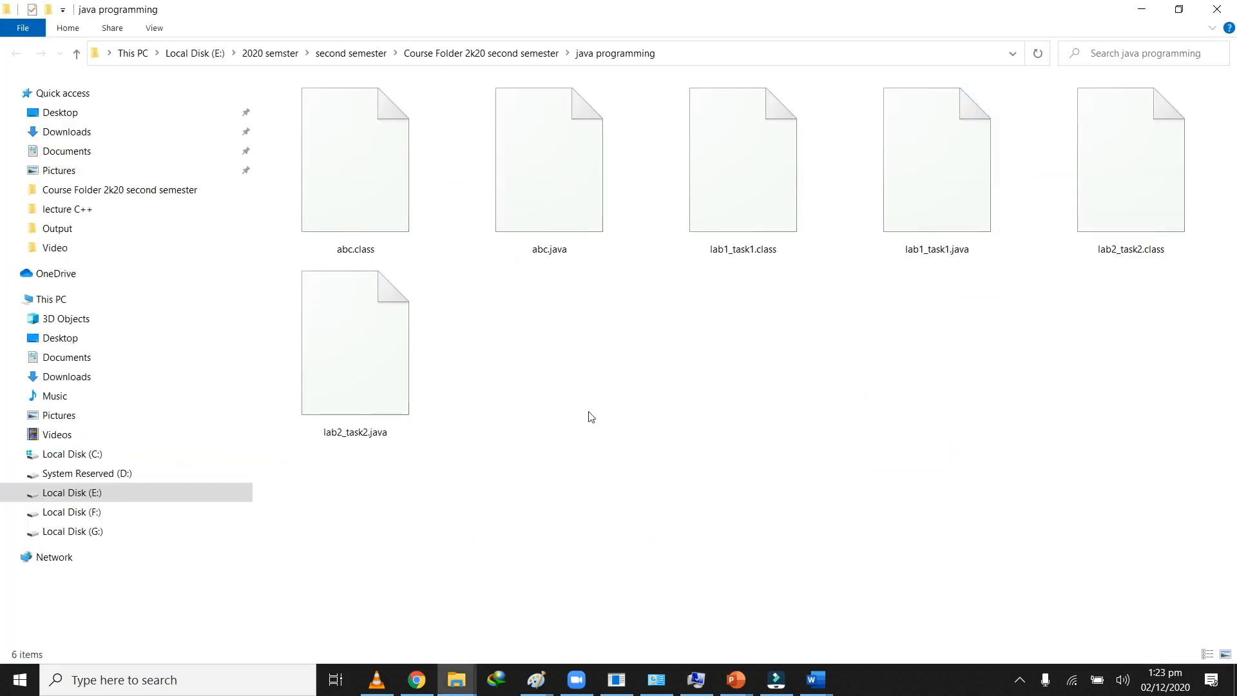
{"action": "left_click", "coordinate": [805, 340]}
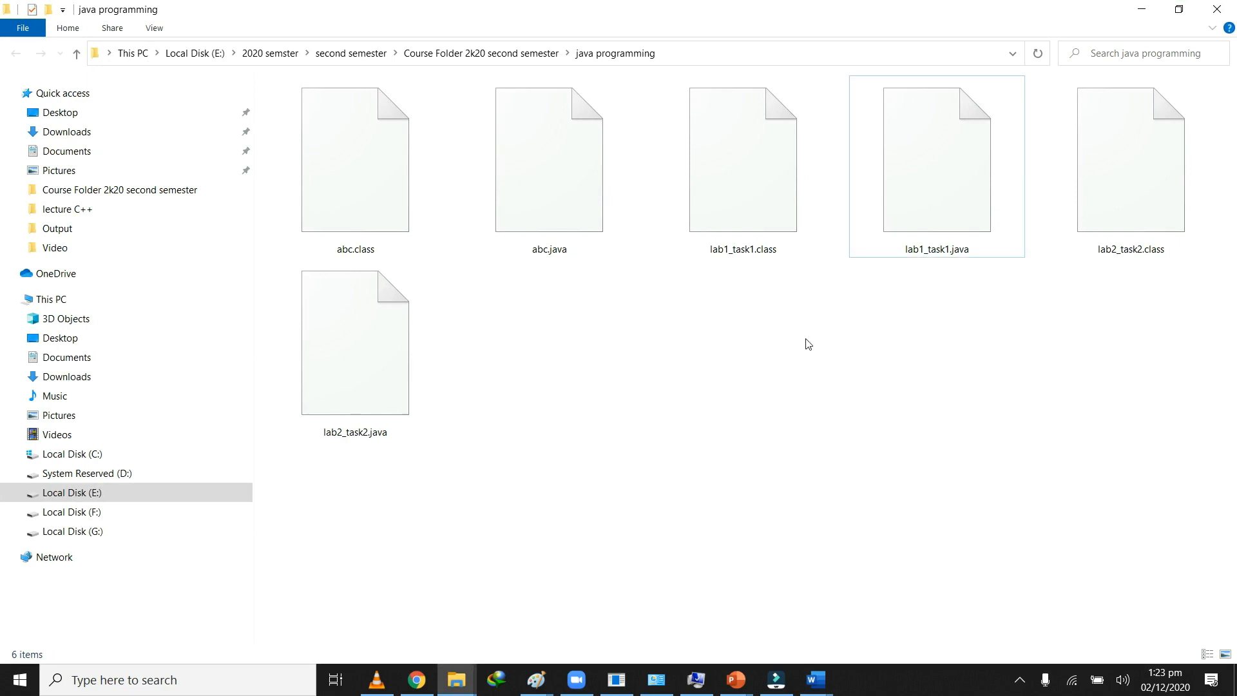
{"action": "right_click", "coordinate": [727, 332]}
{"action": "left_click", "coordinate": [677, 465]}
Step: Compile the source file with the command "javac lab1_task1.java"
{"action": "type", "text": "javac"}
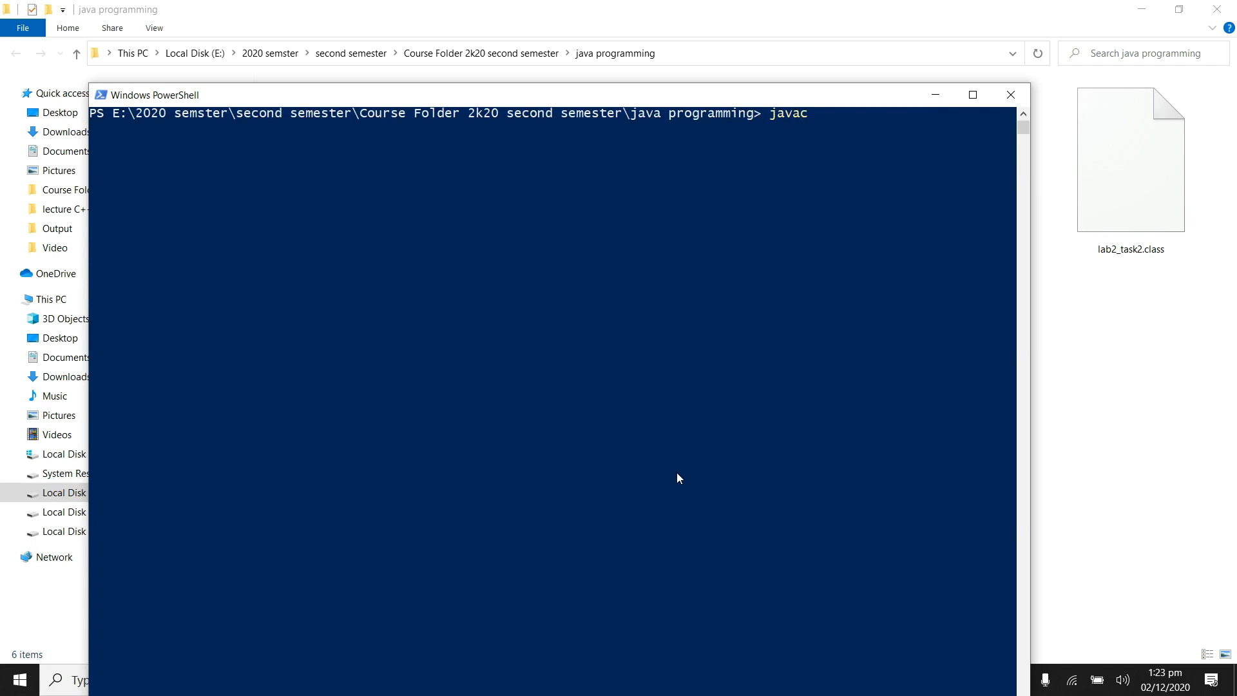
{"action": "type", "text": " lab1_task1.java"}
{"action": "key", "text": "Return"}
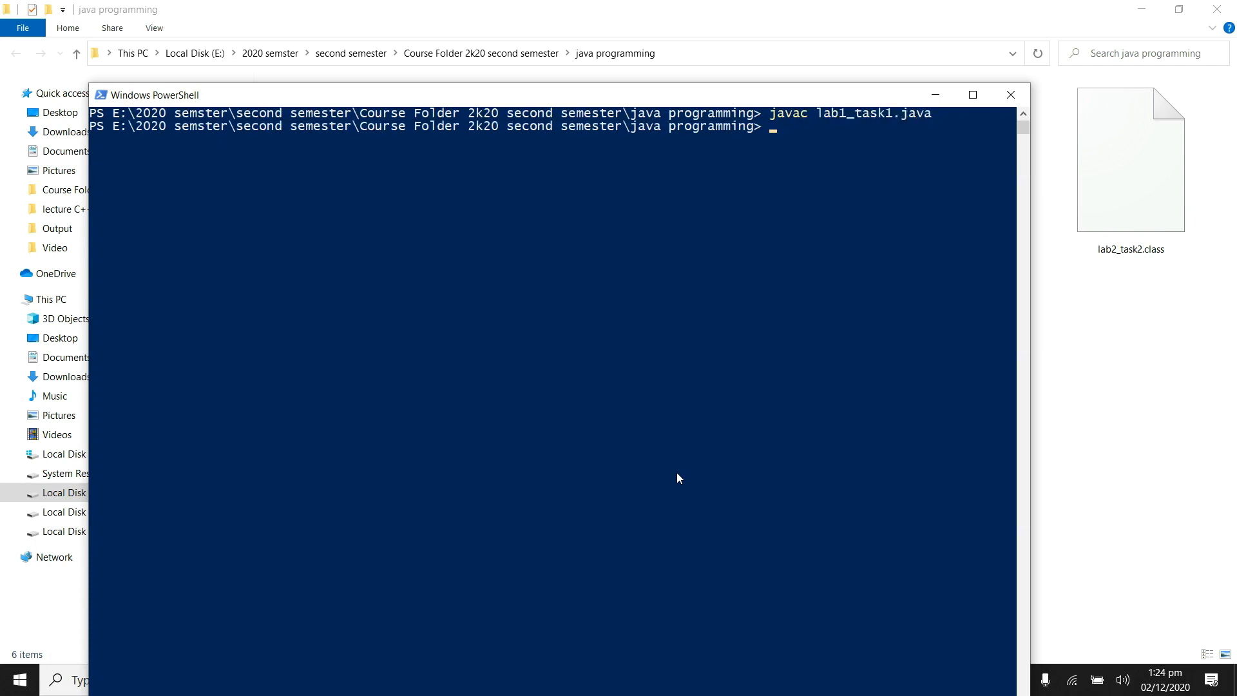
Step: Run the compiled program with the command "java lab1_task1"
{"action": "type", "text": "jvac"}
{"action": "key", "text": "BackSpace"}
{"action": "key", "text": "BackSpace"}
{"action": "key", "text": "BackSpace"}
{"action": "key", "text": "BackSpace"}
{"action": "type", "text": "ava lab1_task1"}
{"action": "key", "text": "Return"}
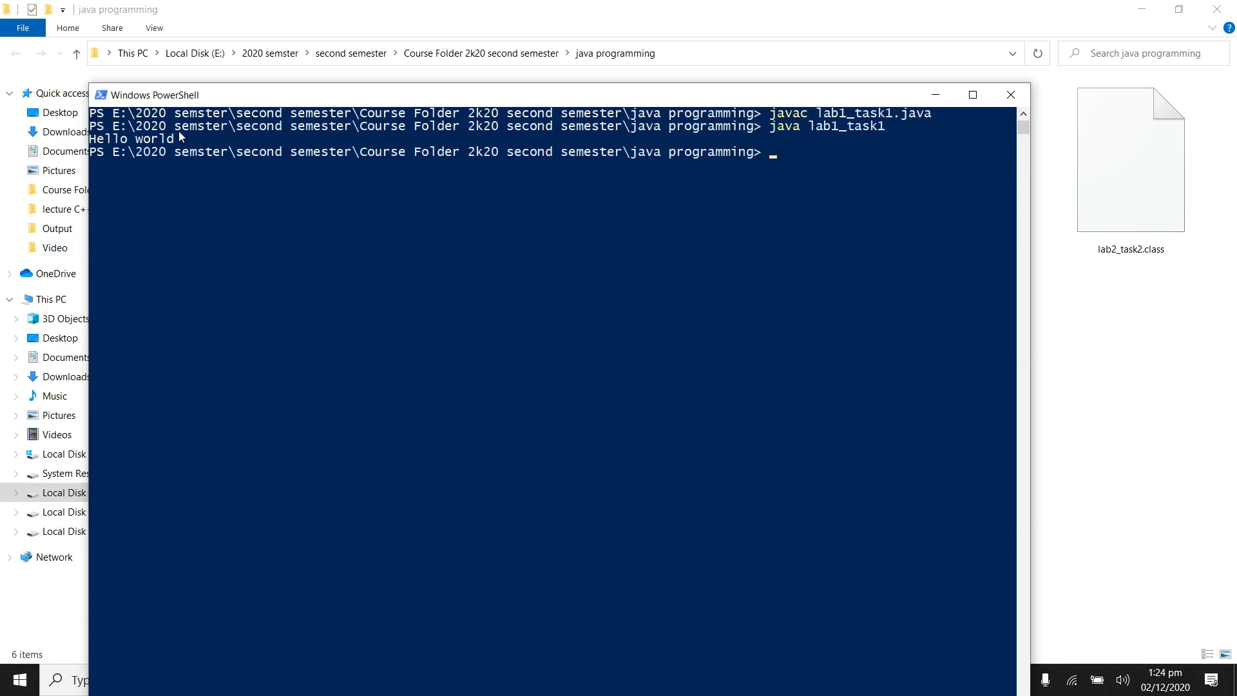
Step: Capture the upper part of the PowerShell window, including the commands and program output, with Snipping Tool
{"action": "left_click", "coordinate": [20, 683]}
{"action": "type", "text": "snip"}
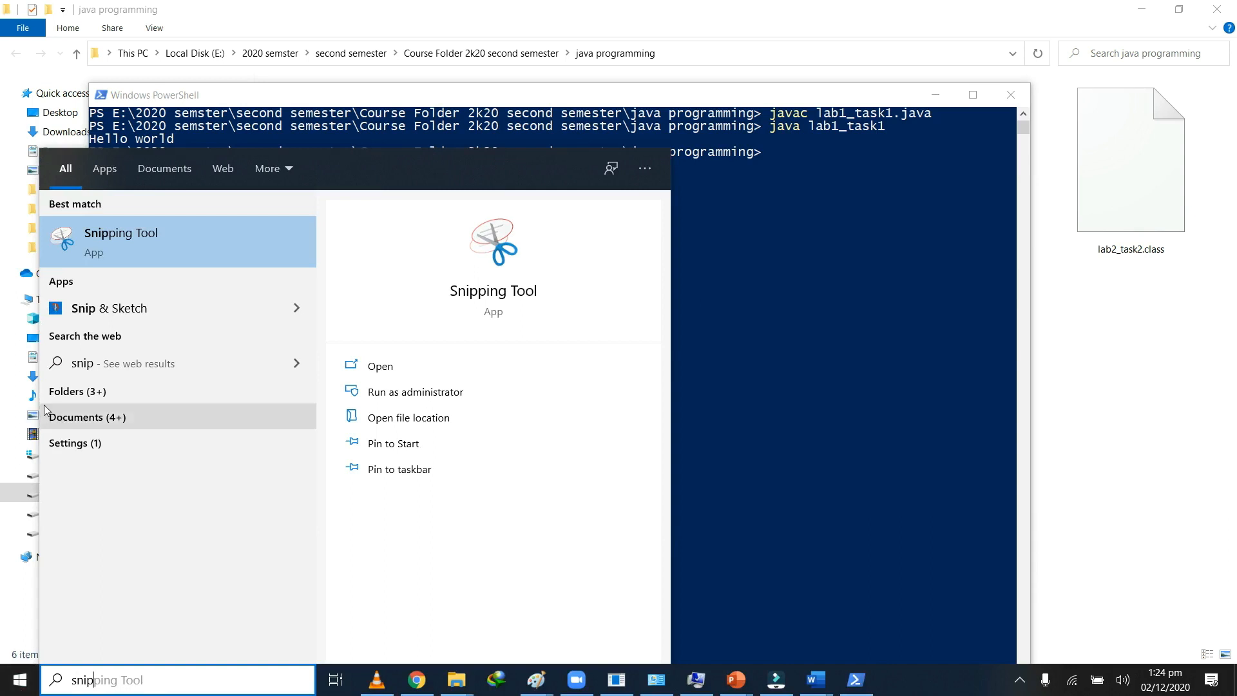
{"action": "left_click", "coordinate": [256, 222]}
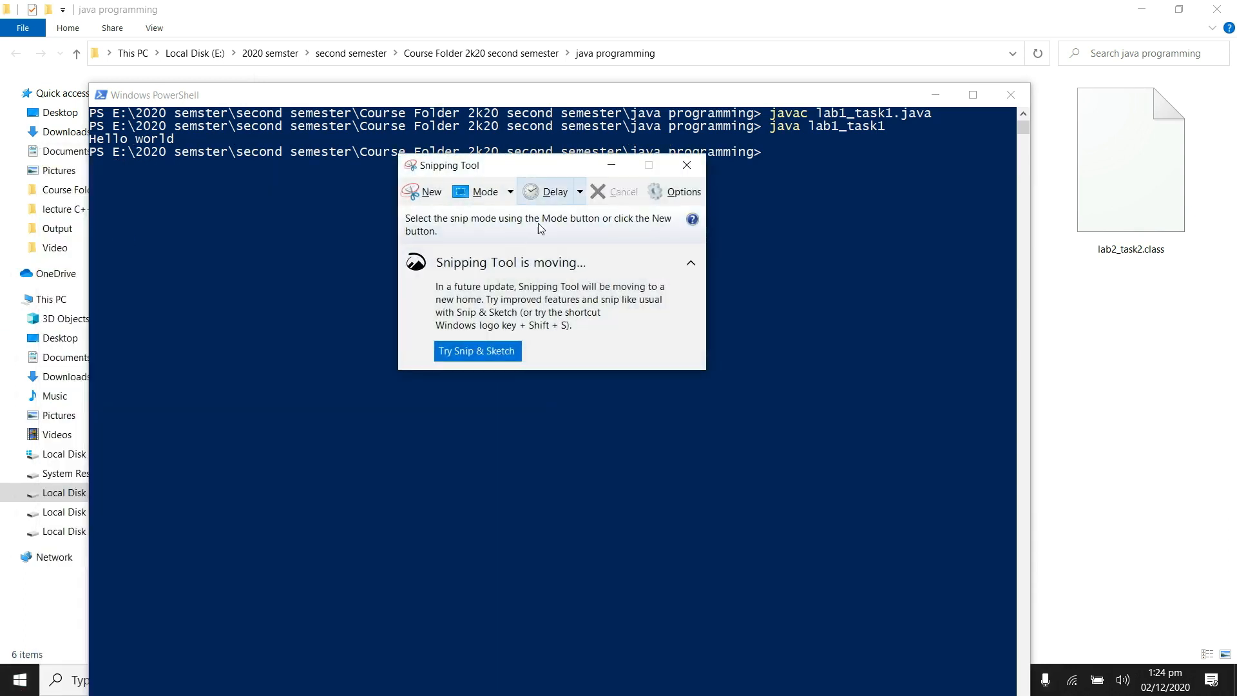
{"action": "left_click_drag", "start_coordinate": [528, 174], "coordinate": [599, 255]}
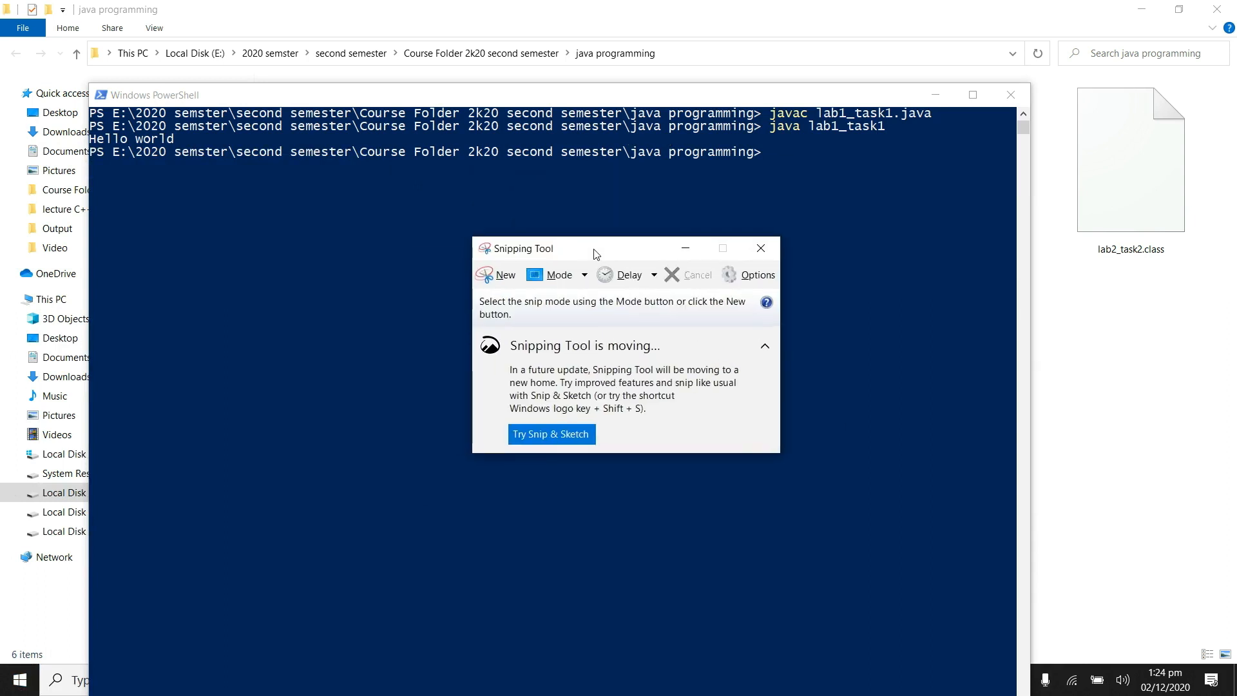
{"action": "left_click", "coordinate": [504, 282]}
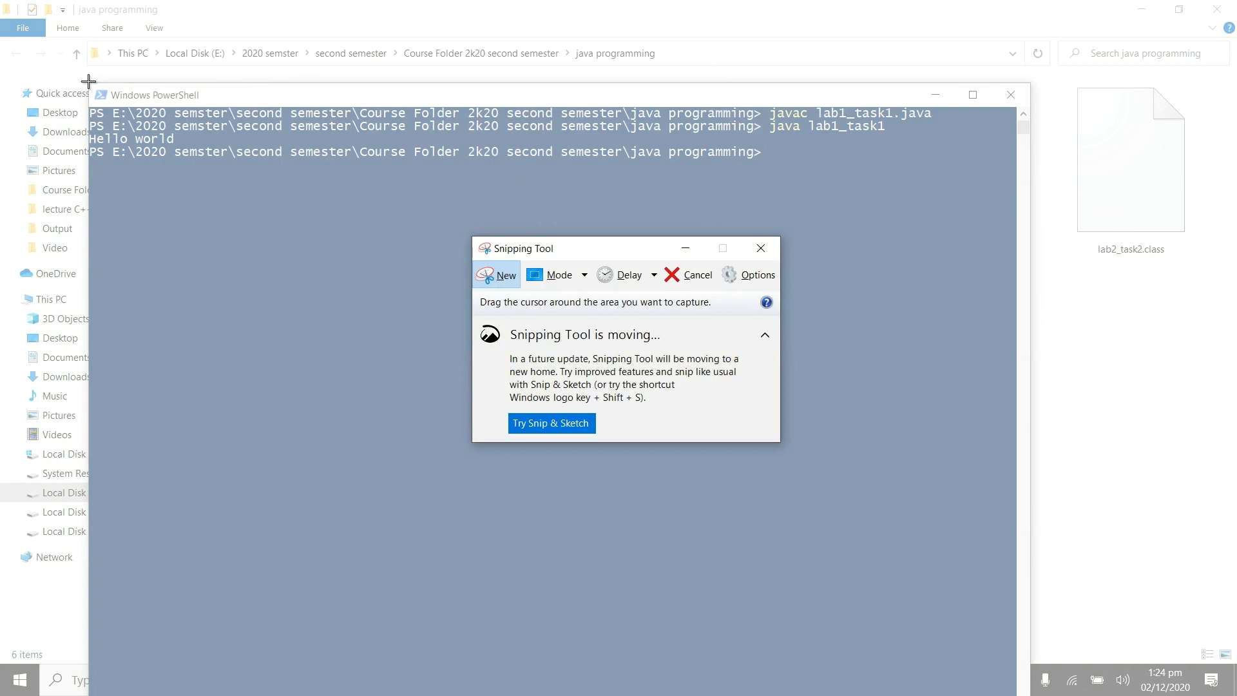
{"action": "left_click_drag", "start_coordinate": [88, 80], "coordinate": [955, 179]}
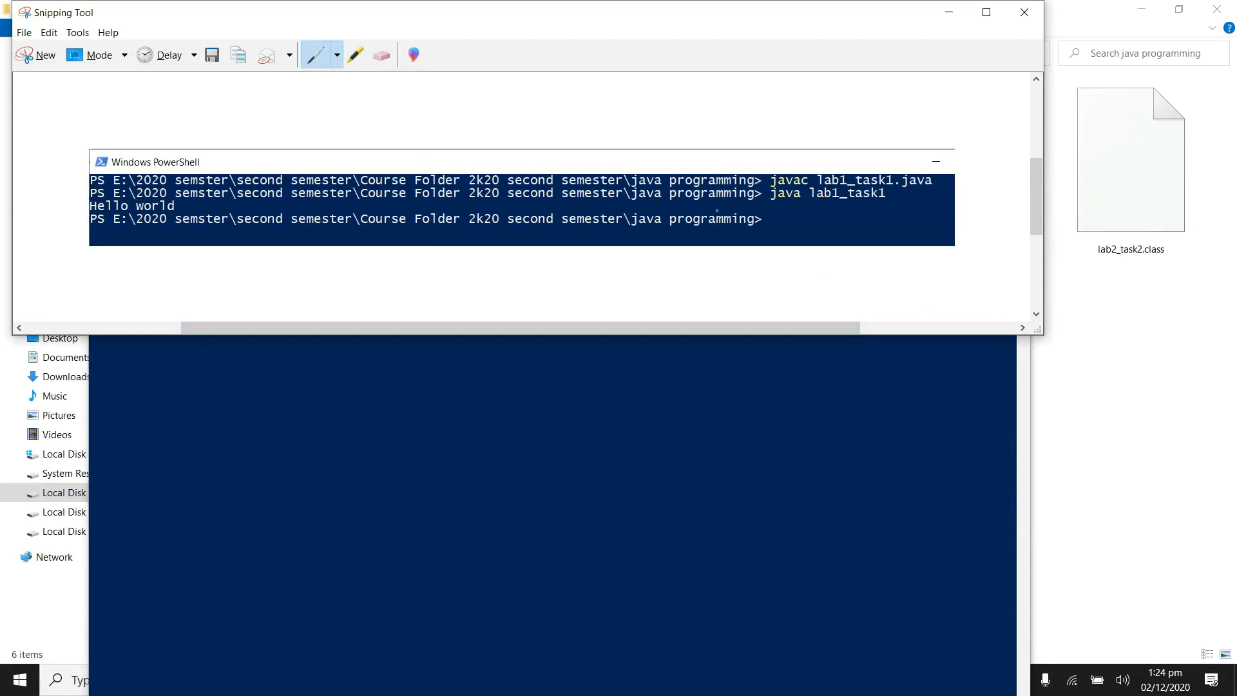
Step: Copy the captured snip, switch to the Word document and paste it below the "Output:" heading
{"action": "left_click", "coordinate": [49, 32]}
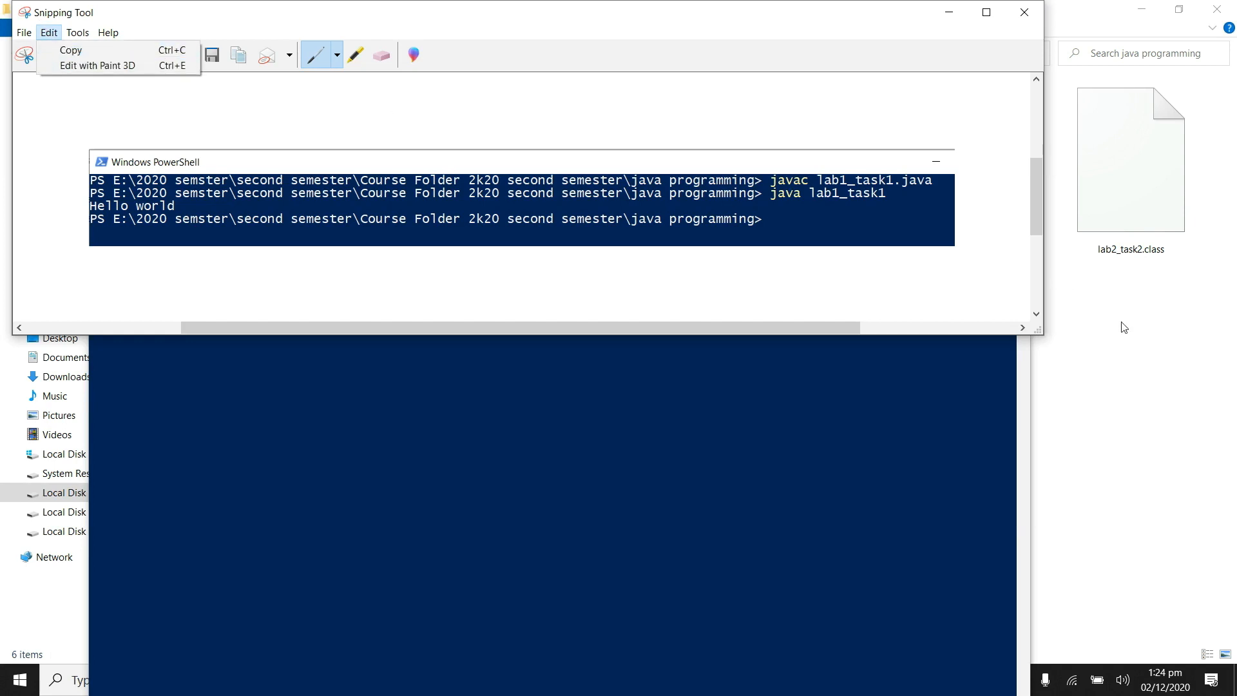
{"action": "left_click", "coordinate": [765, 681]}
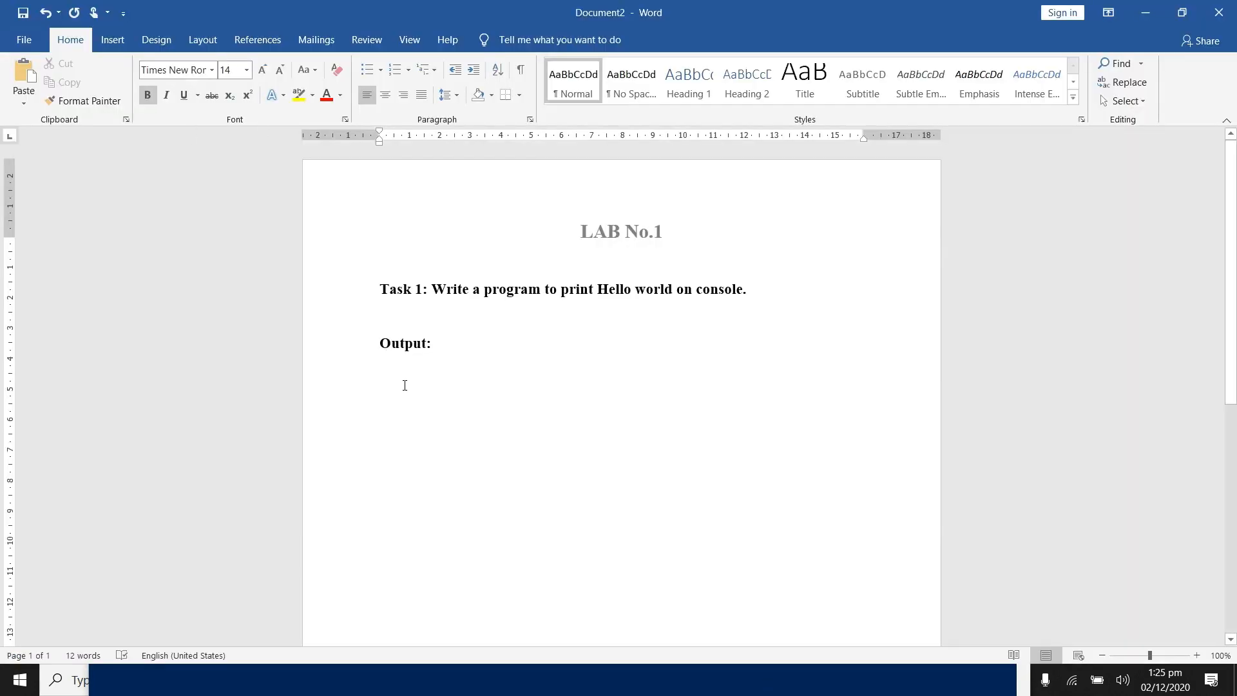
{"action": "left_click", "coordinate": [30, 65]}
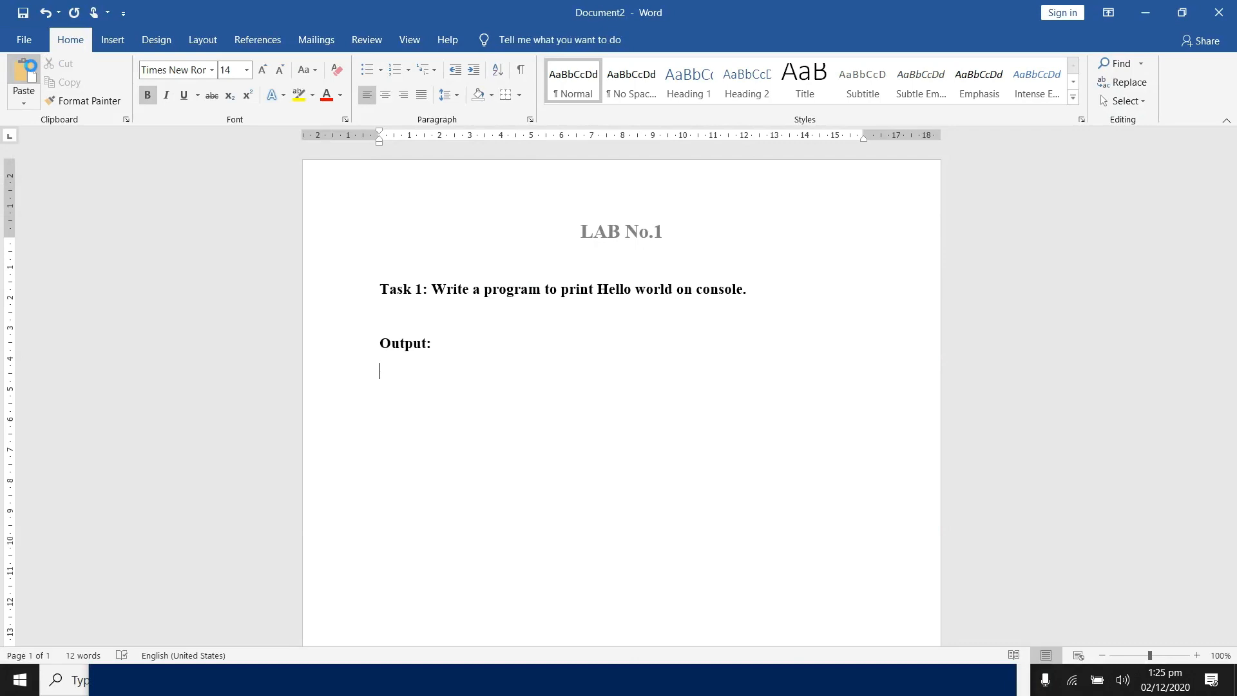
{"action": "left_click", "coordinate": [511, 397]}
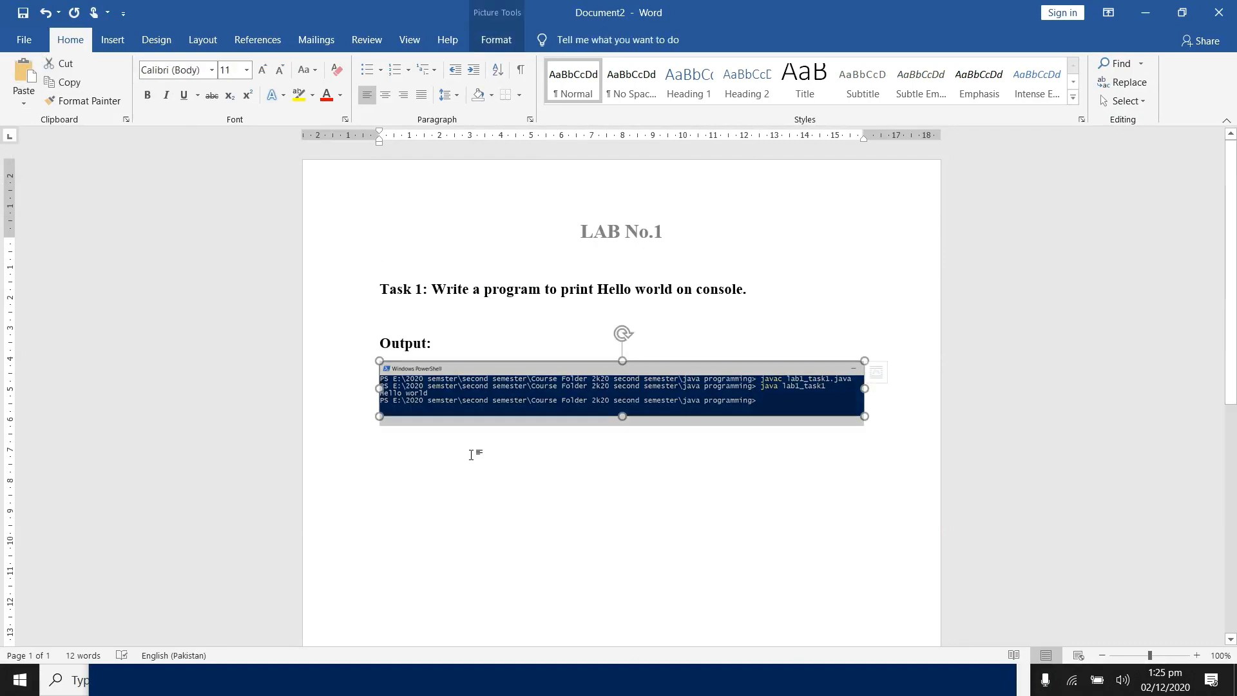
Step: Enlarge the pasted screenshot slightly past the page's right text margin and start a new line after it
{"action": "left_click_drag", "start_coordinate": [836, 395], "coordinate": [807, 372]}
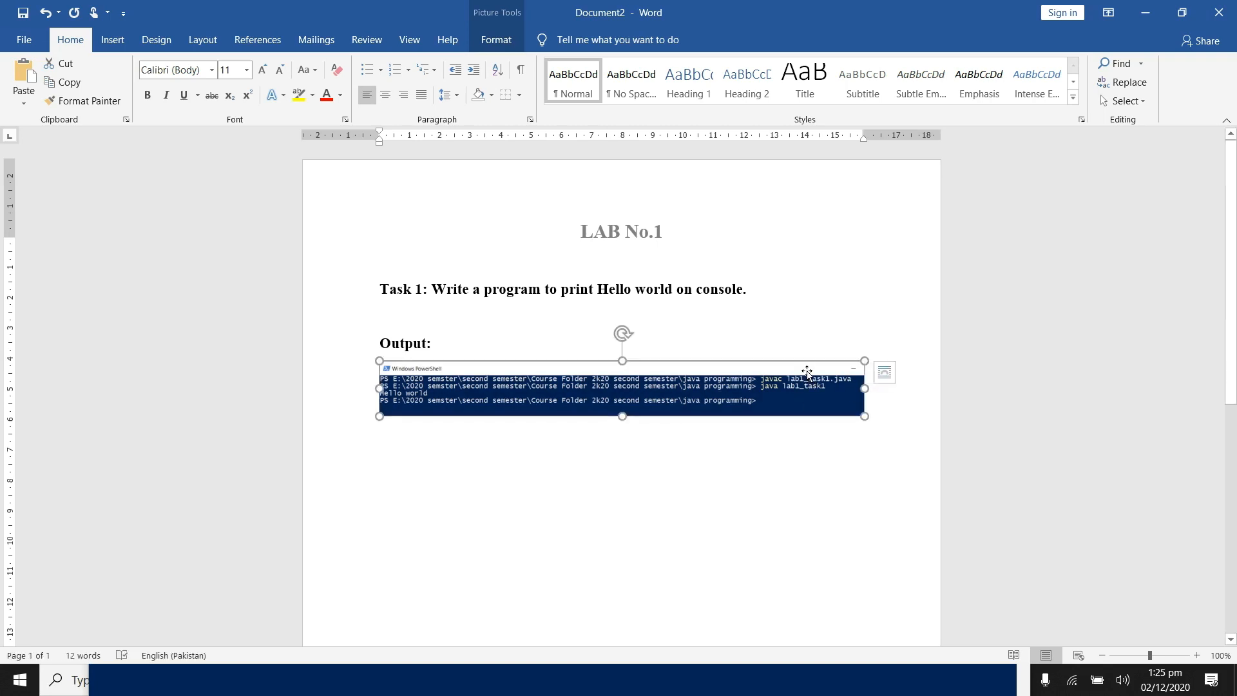
{"action": "left_click", "coordinate": [883, 400]}
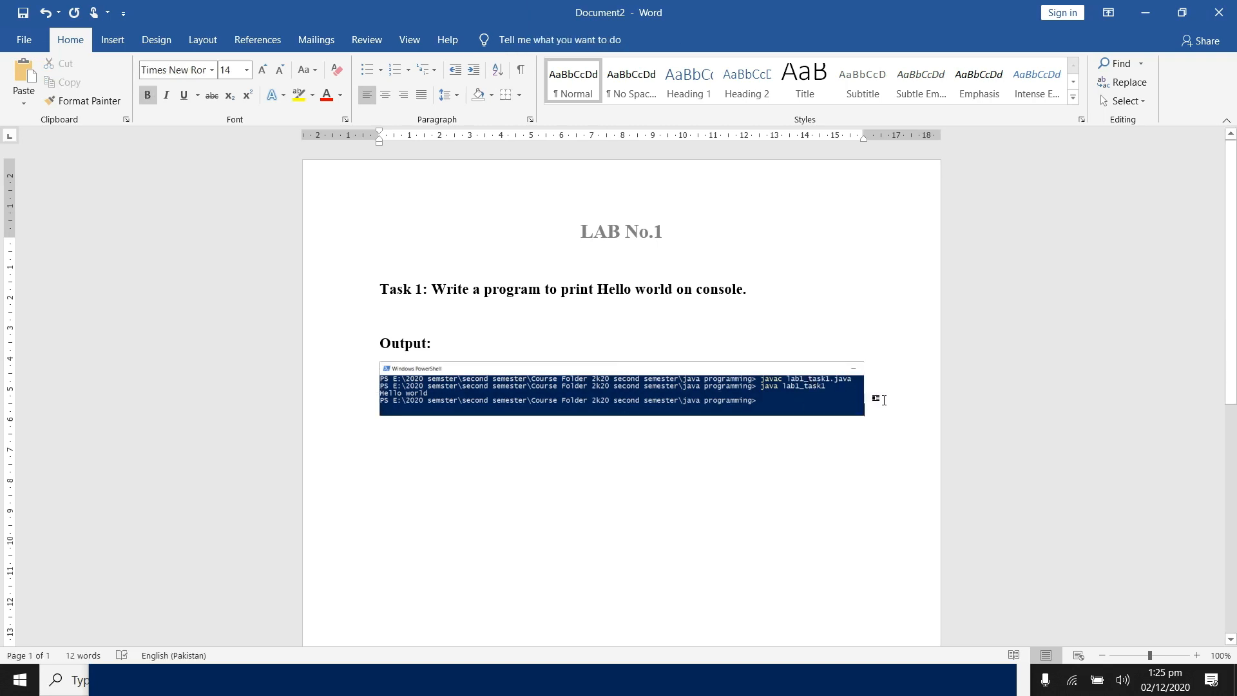
{"action": "left_click", "coordinate": [780, 369]}
{"action": "left_click_drag", "start_coordinate": [867, 417], "coordinate": [894, 420]}
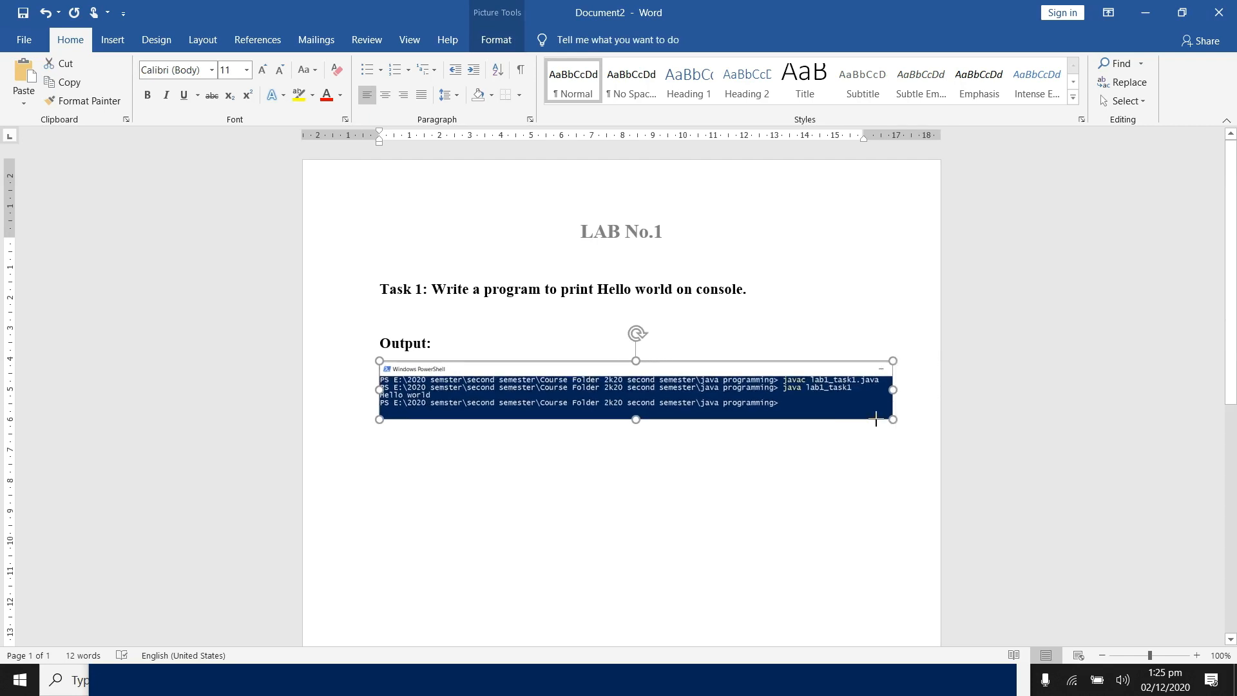
{"action": "left_click", "coordinate": [908, 399]}
{"action": "key", "text": "Return"}
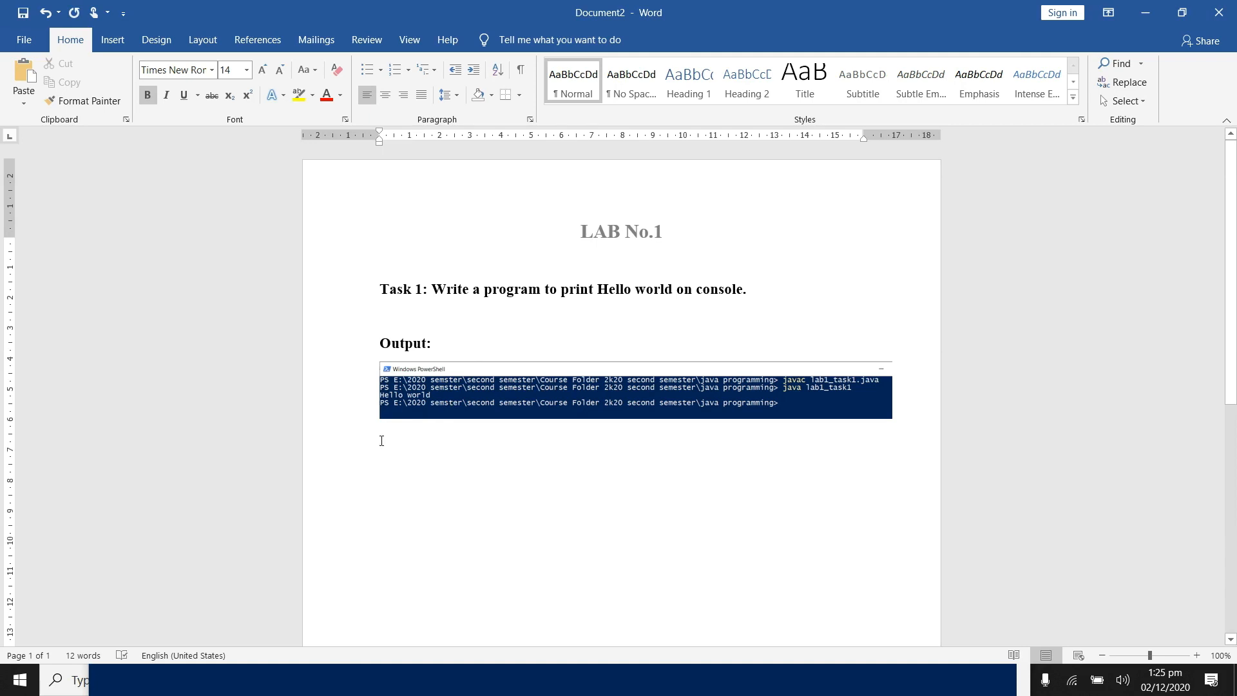
Step: Change the screenshot's text wrapping so it floats, and move it slightly up beneath the "Output:" heading
{"action": "left_click", "coordinate": [479, 401]}
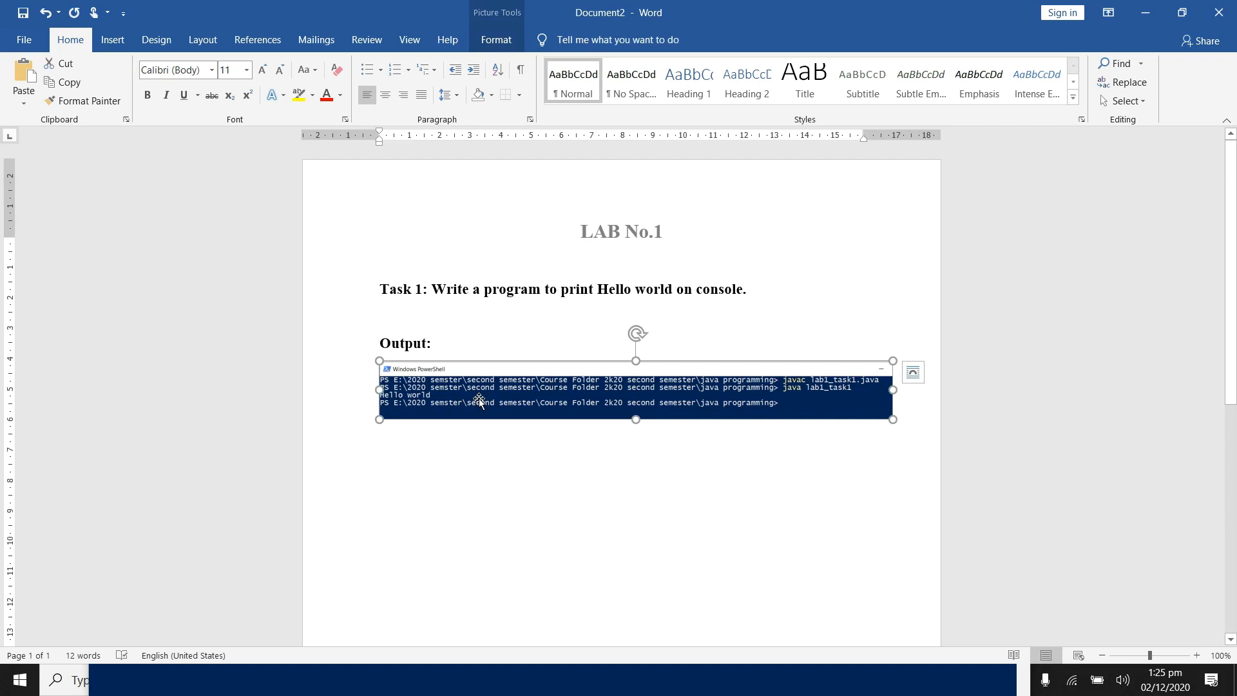
{"action": "right_click", "coordinate": [479, 401]}
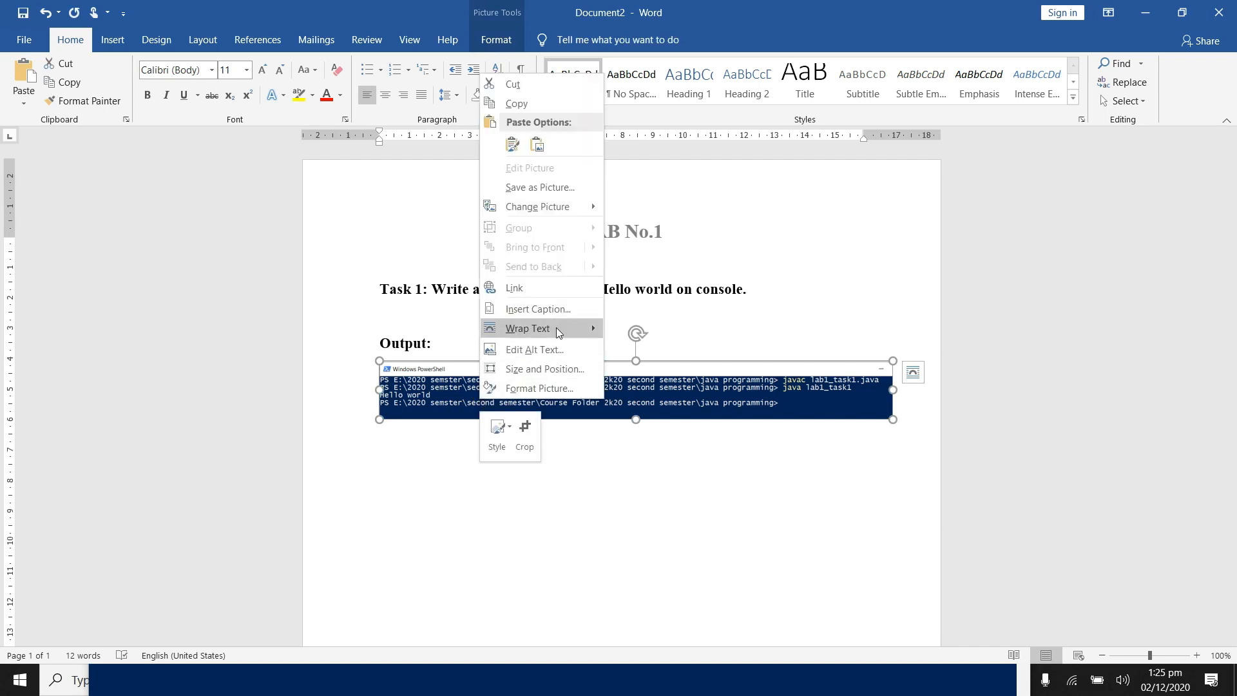
{"action": "mouse_move", "coordinate": [555, 328]}
{"action": "left_click", "coordinate": [671, 348]}
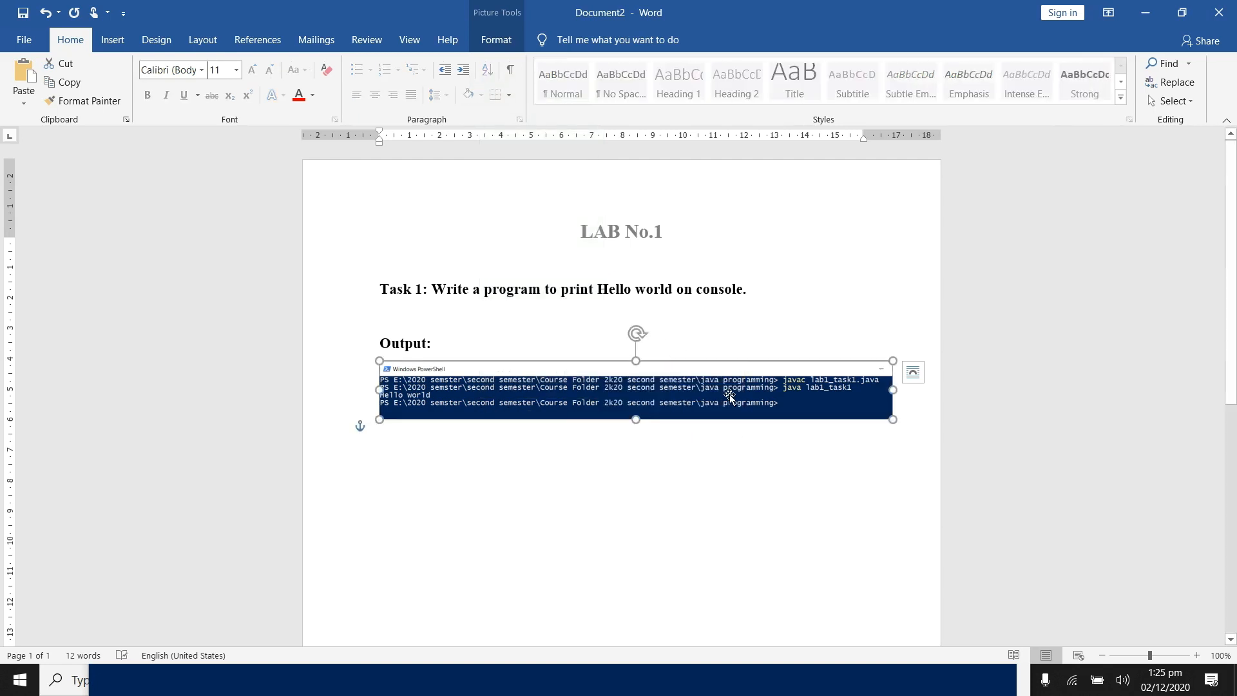
{"action": "left_click_drag", "start_coordinate": [728, 415], "coordinate": [728, 394]}
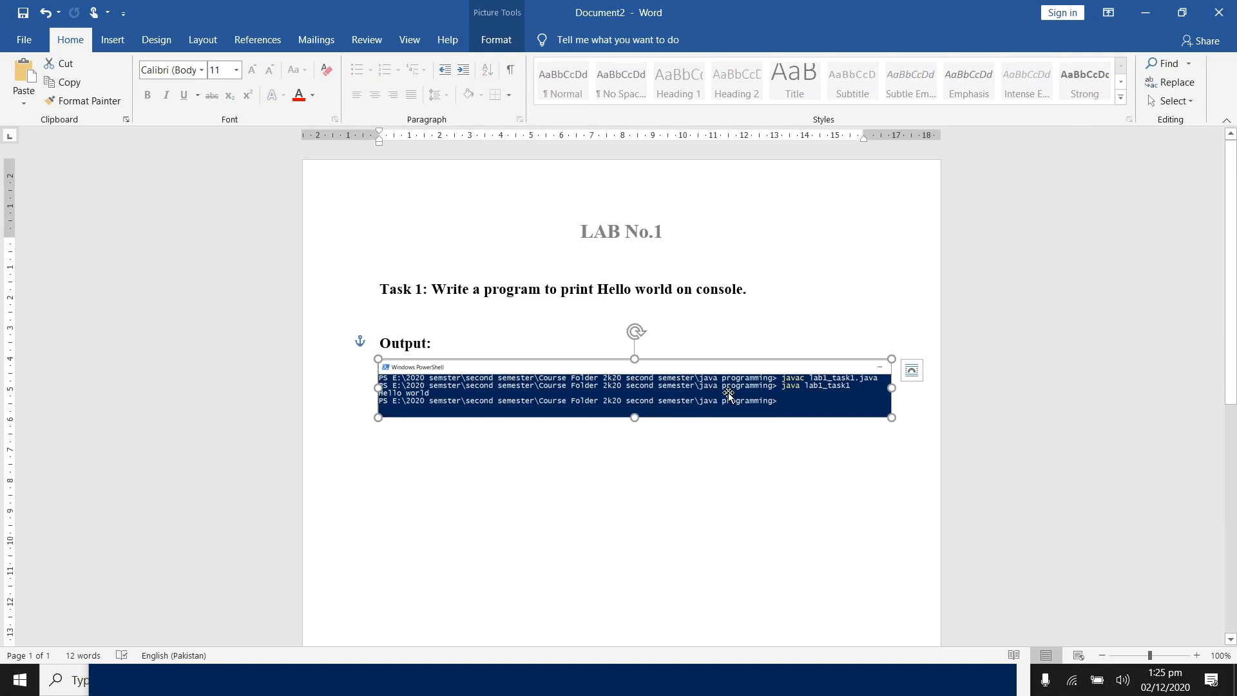
Step: Remove the extra empty line below the screenshot and add a full-width horizontal line under the "Output:" heading
{"action": "left_click", "coordinate": [423, 445]}
{"action": "key", "text": "BackSpace"}
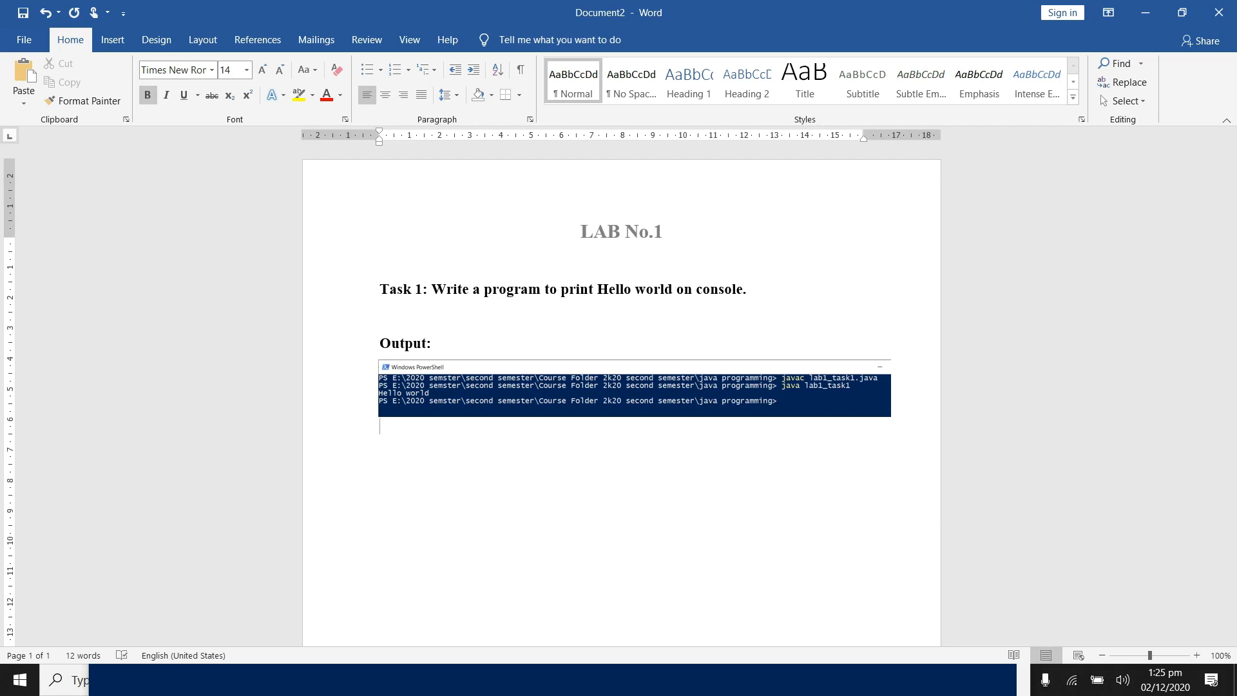
{"action": "type", "text": "_________"}
{"action": "key", "text": "Return"}
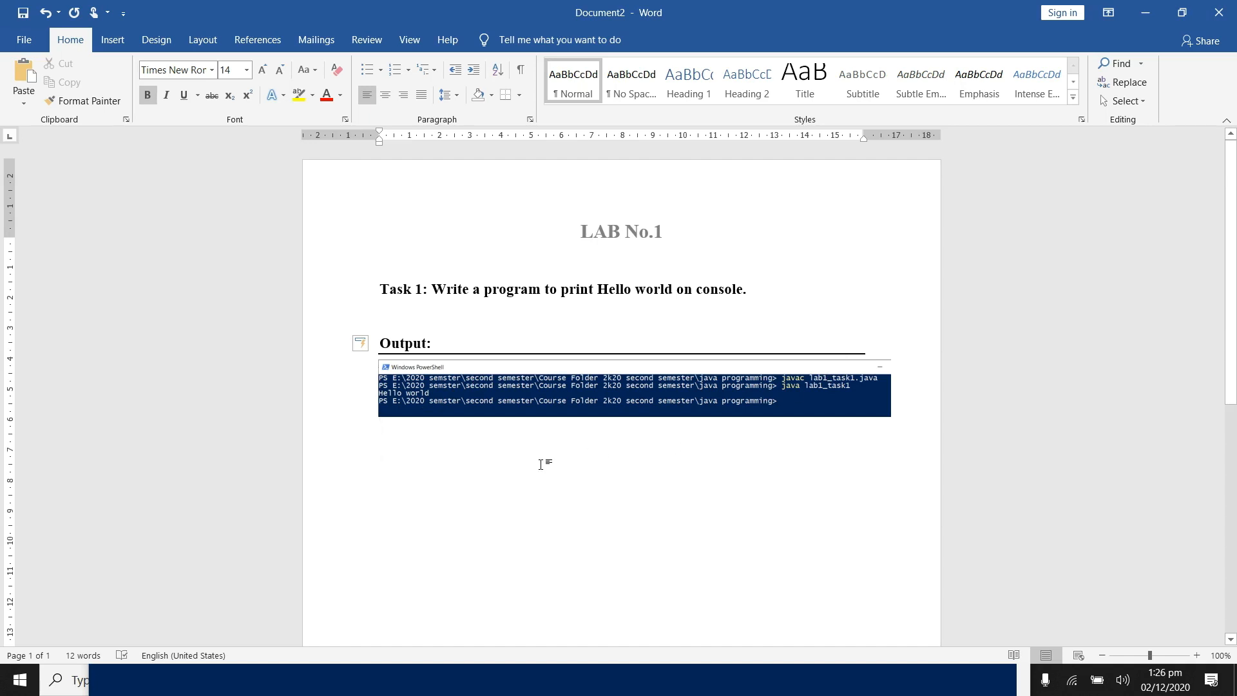
Step: Add a "Code:" heading below the screenshot with a full-width horizontal line under it
{"action": "type", "text": "Code"}
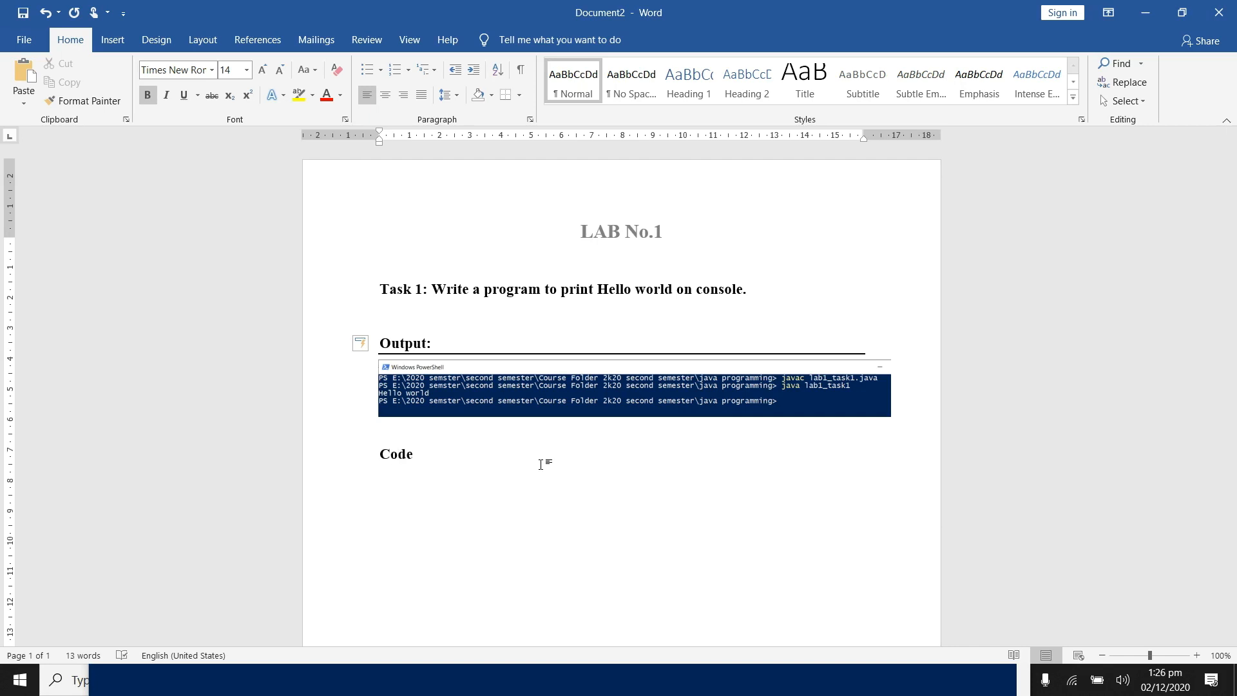
{"action": "type", "text": ":"}
{"action": "key", "text": "Return"}
{"action": "type", "text": "__________"}
{"action": "key", "text": "Return"}
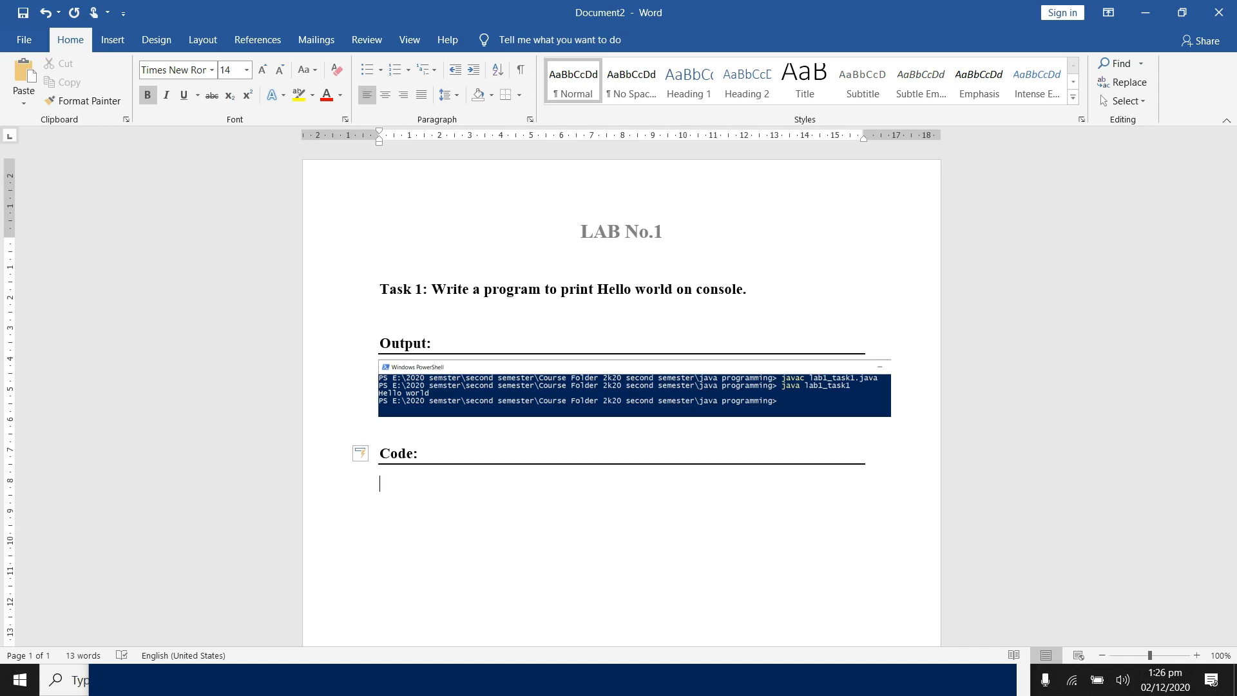
Step: Switch to the java programming folder, open lab1_task1.java for editing, copy all its source code, and return to the Word report
{"action": "scroll", "coordinate": [621, 394], "scroll_direction": "down", "scroll_amount": 2}
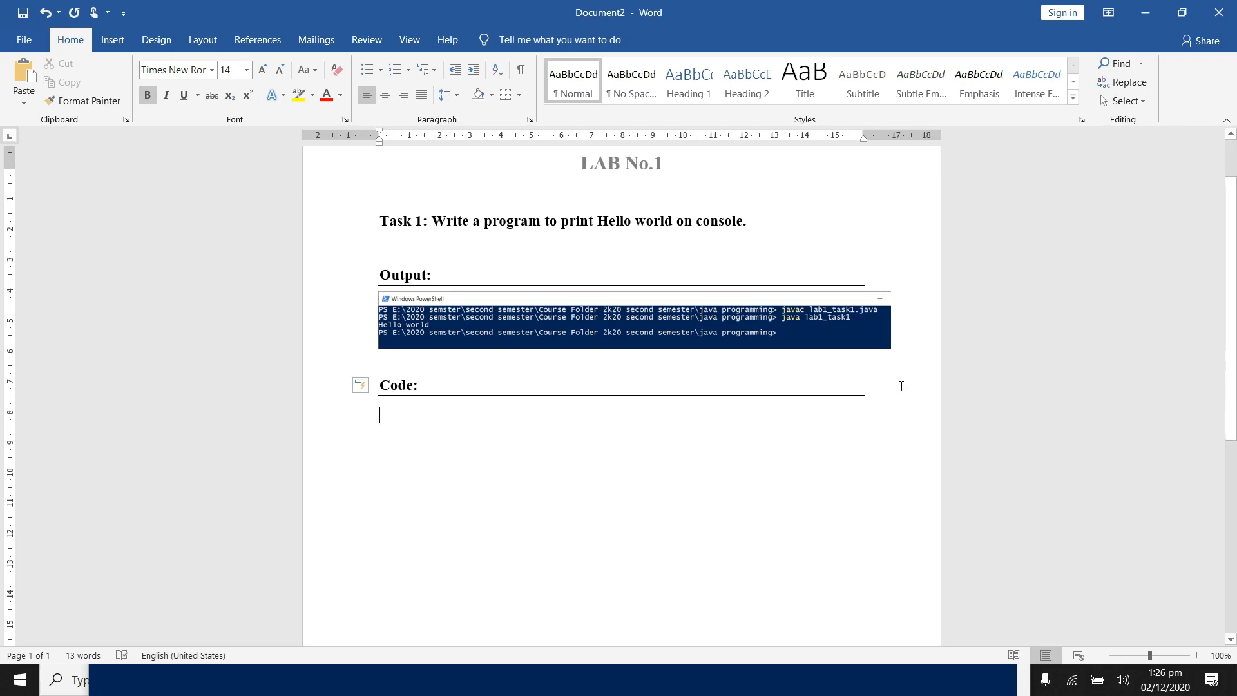
{"action": "key", "text": "alt+Tab"}
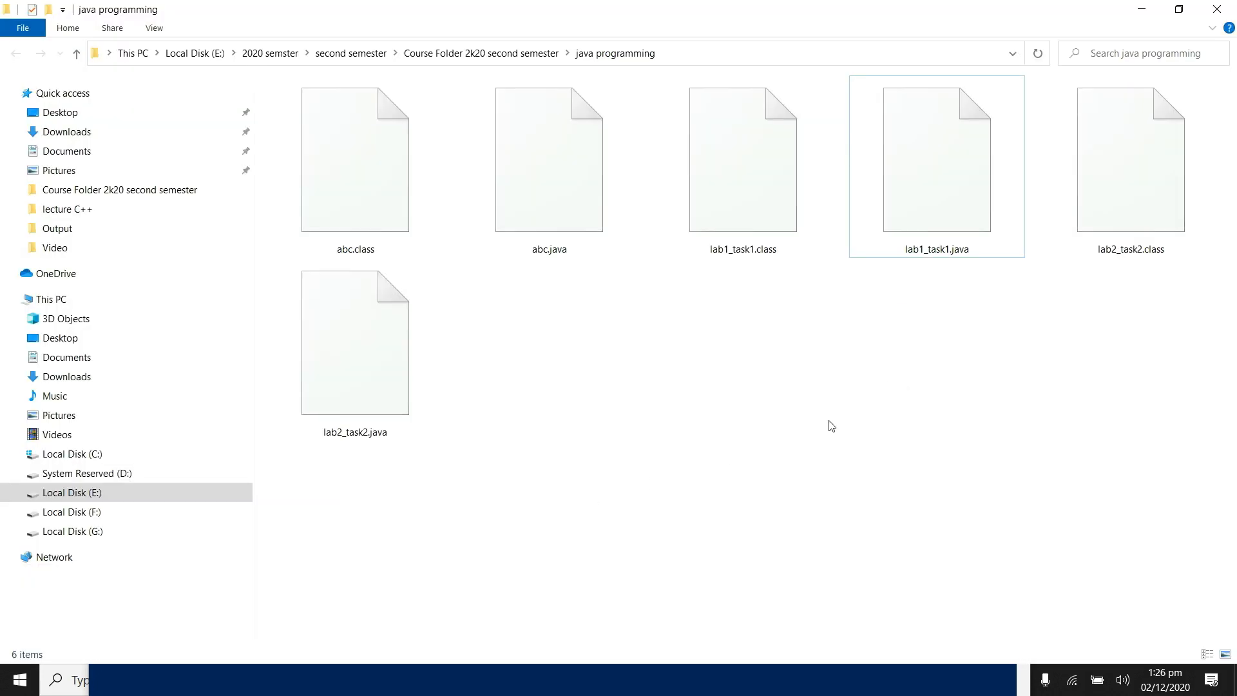
{"action": "left_click", "coordinate": [933, 252]}
{"action": "right_click", "coordinate": [932, 251]}
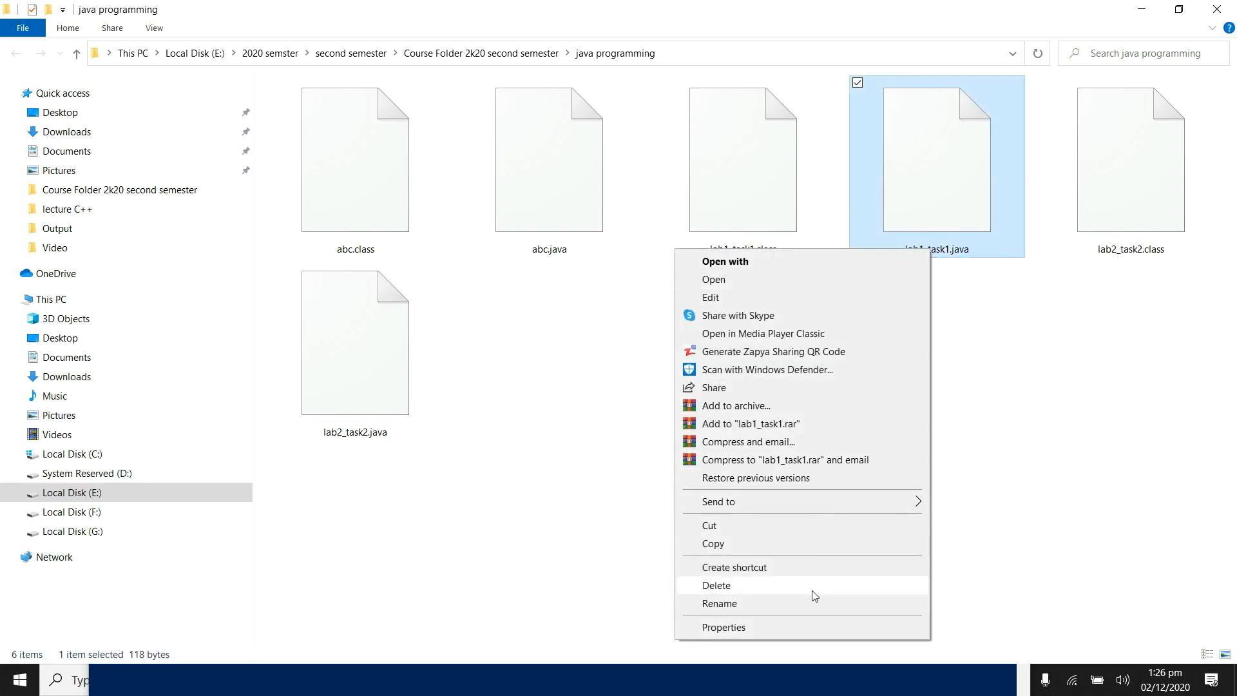
{"action": "left_click", "coordinate": [790, 296]}
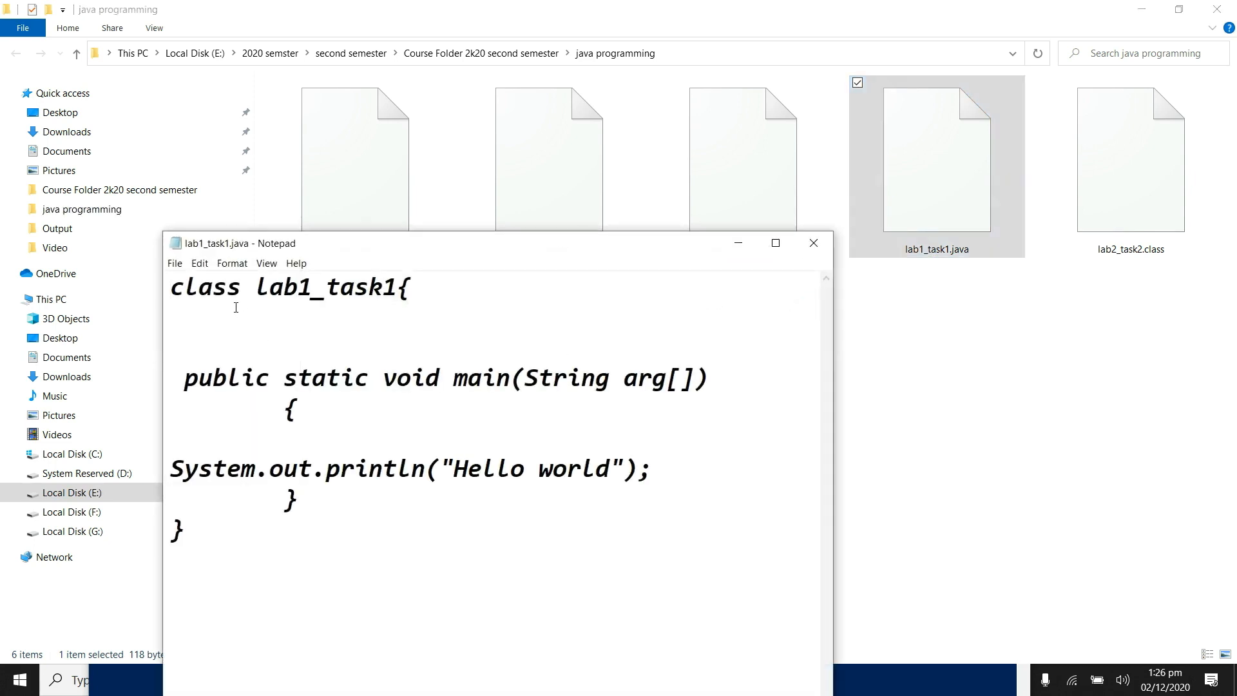
{"action": "left_click_drag", "start_coordinate": [173, 290], "coordinate": [227, 491]}
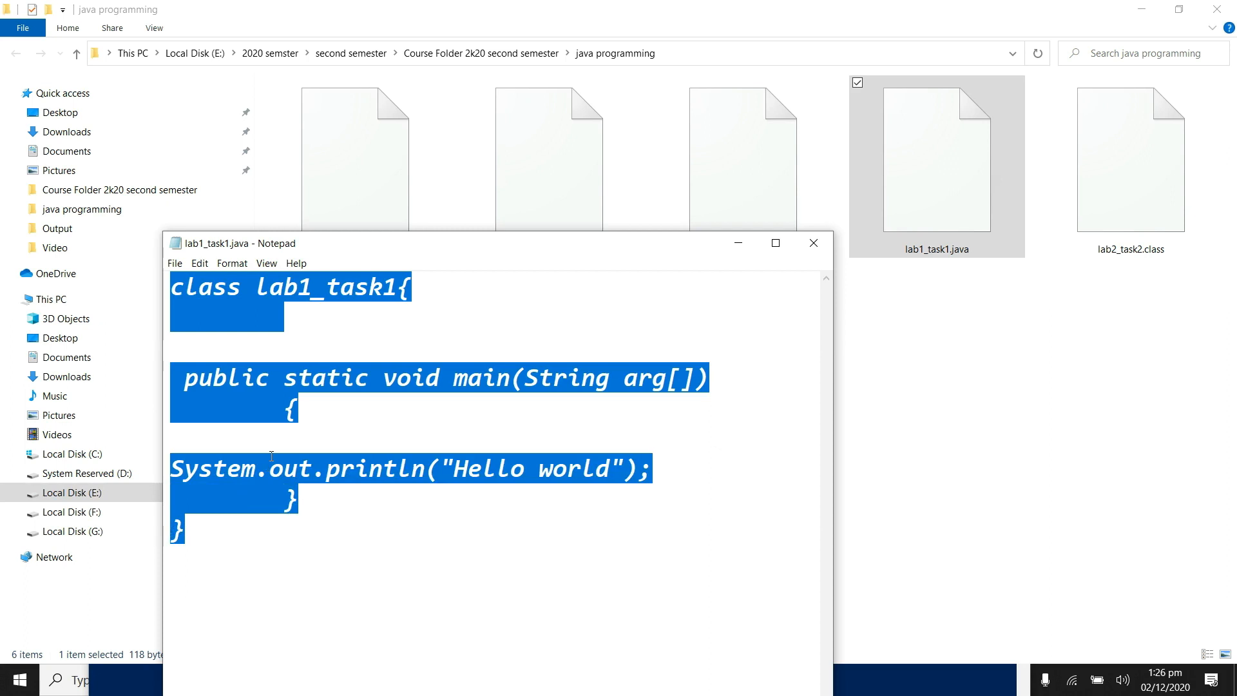
{"action": "right_click", "coordinate": [272, 274]}
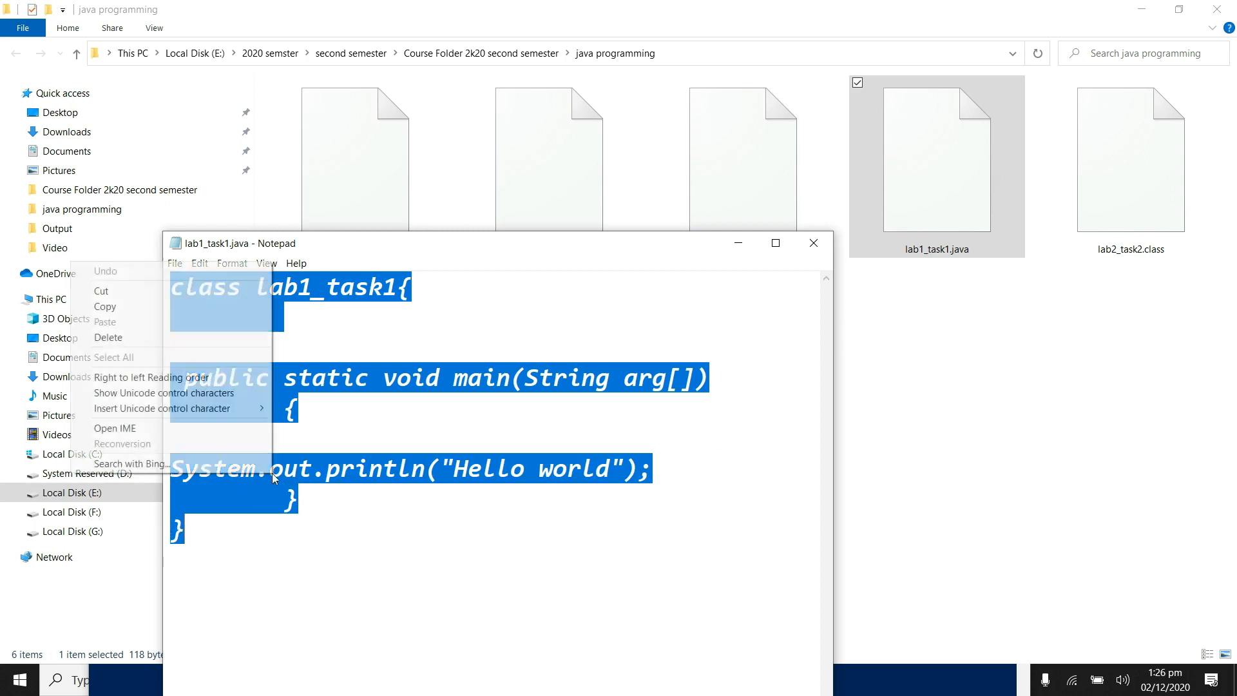
{"action": "left_click", "coordinate": [161, 306]}
{"action": "key", "text": "alt+Tab"}
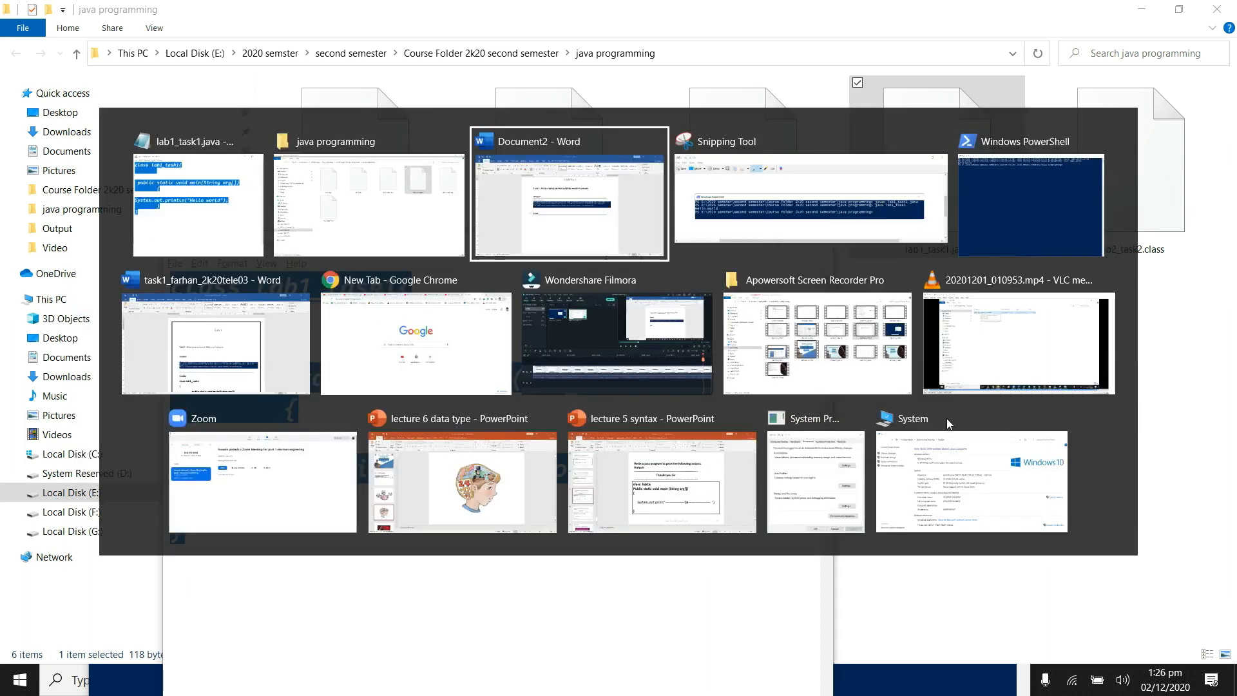
Step: Paste the copied code under the "Code:" heading, put the class's opening brace on its own line and tidy blank lines and indentation
{"action": "type", "text": "class lab1_task1{    public static void main(String arg[]) \t{  System.out.println(\"Hello world\"); \t  } }"}
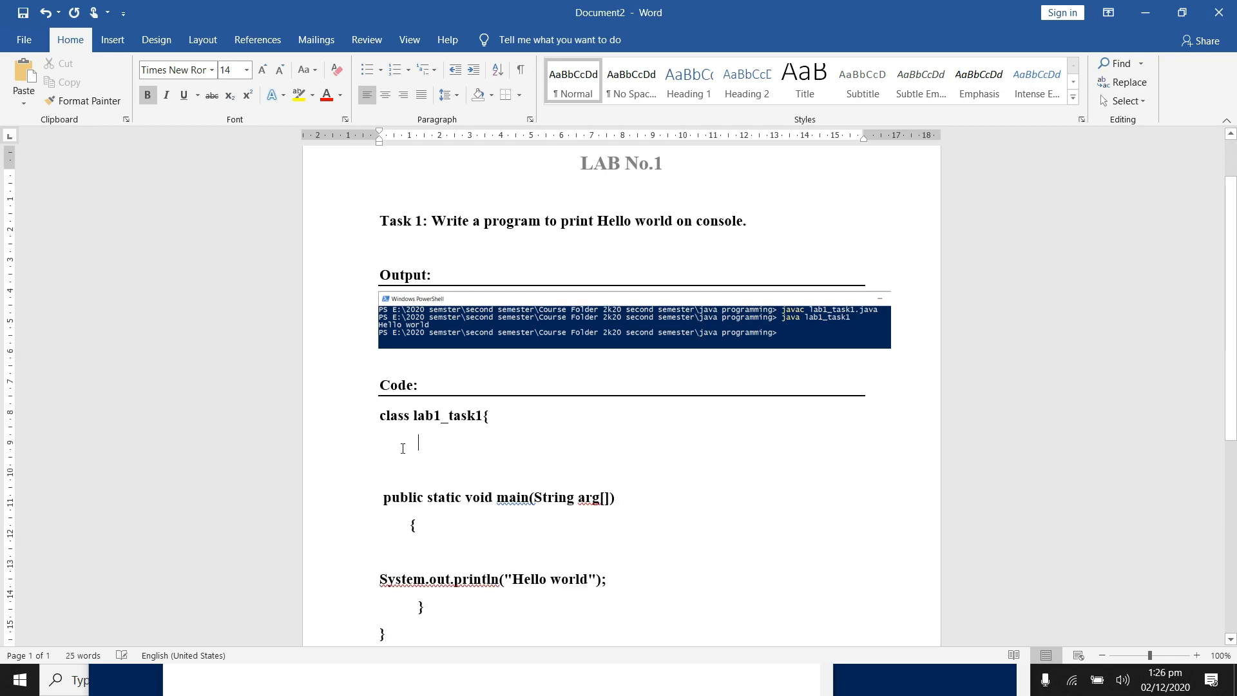
{"action": "key", "text": "Delete"}
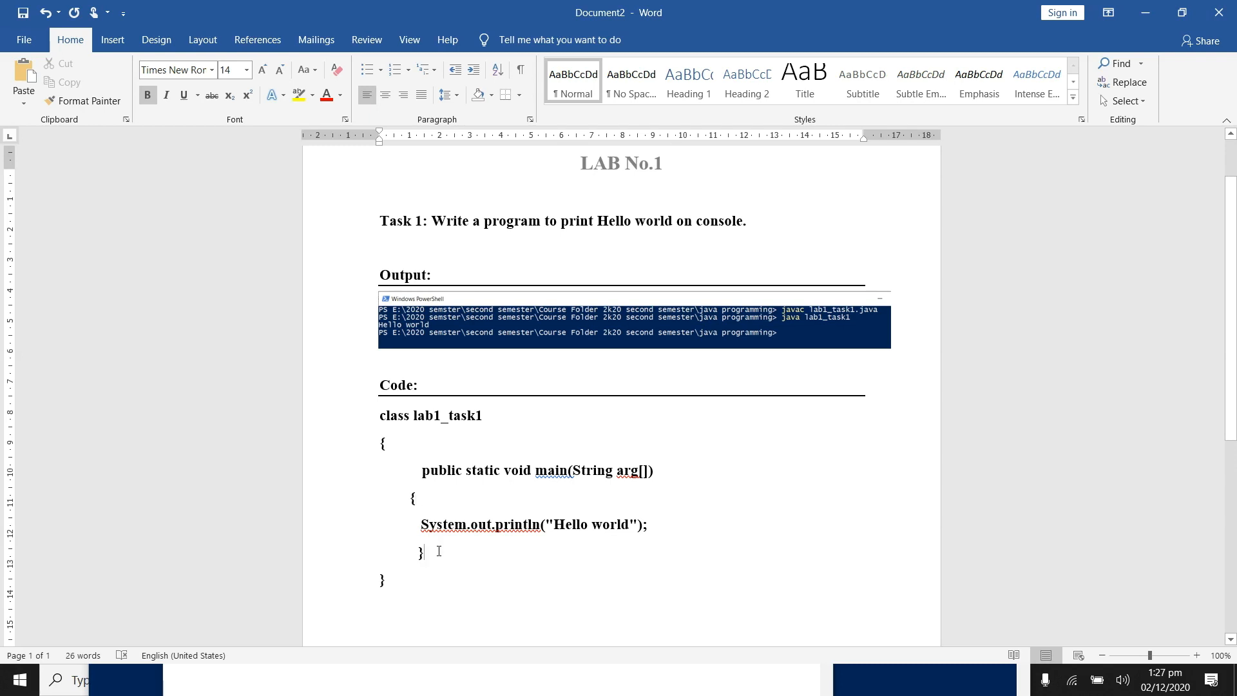
{"action": "left_click_drag", "start_coordinate": [1236, 265], "coordinate": [1229, 230]}
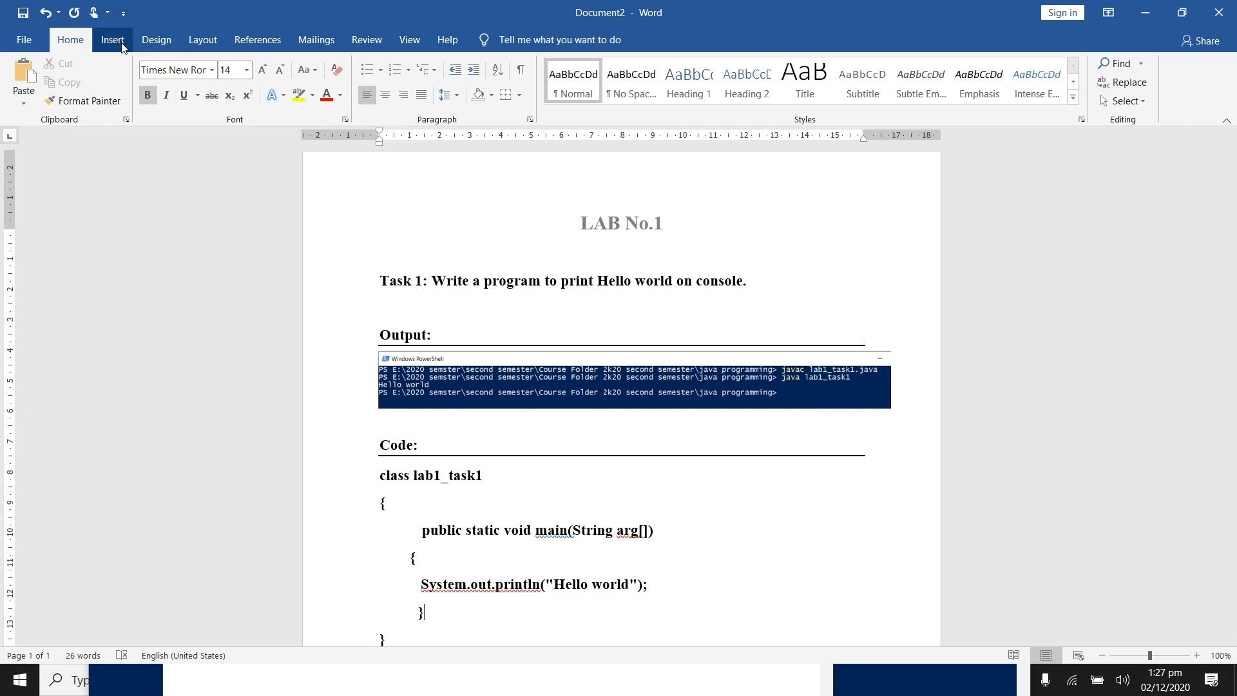
{"action": "scroll", "coordinate": [762, 556], "scroll_direction": "down", "scroll_amount": 5}
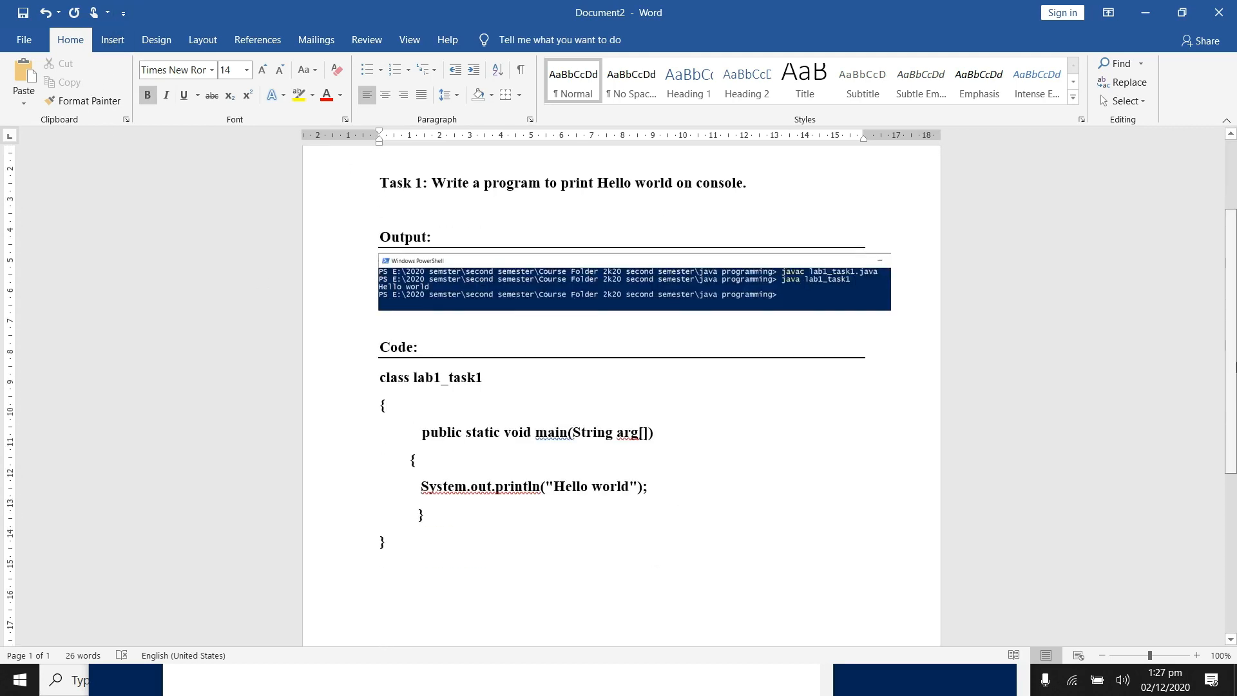
{"action": "scroll", "coordinate": [622, 393], "scroll_direction": "up", "scroll_amount": 5}
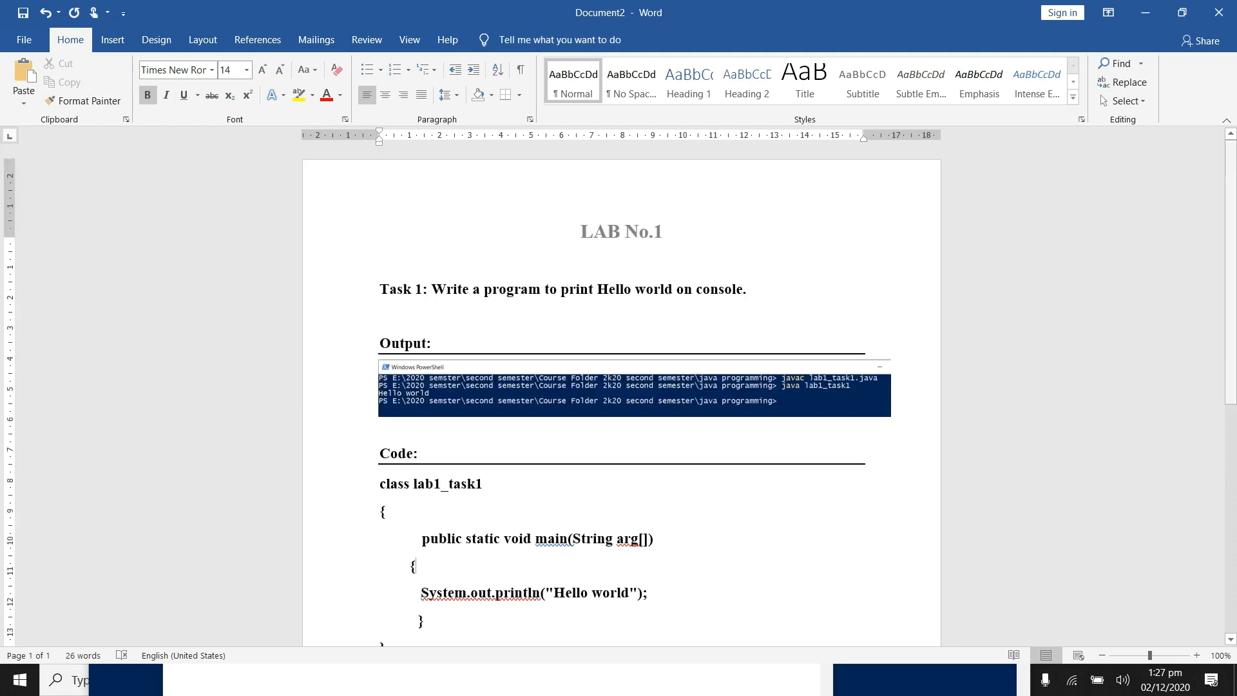
Step: Insert a page number at the bottom of the page in the Plain Number 3 style and return to the document body
{"action": "left_click", "coordinate": [115, 41]}
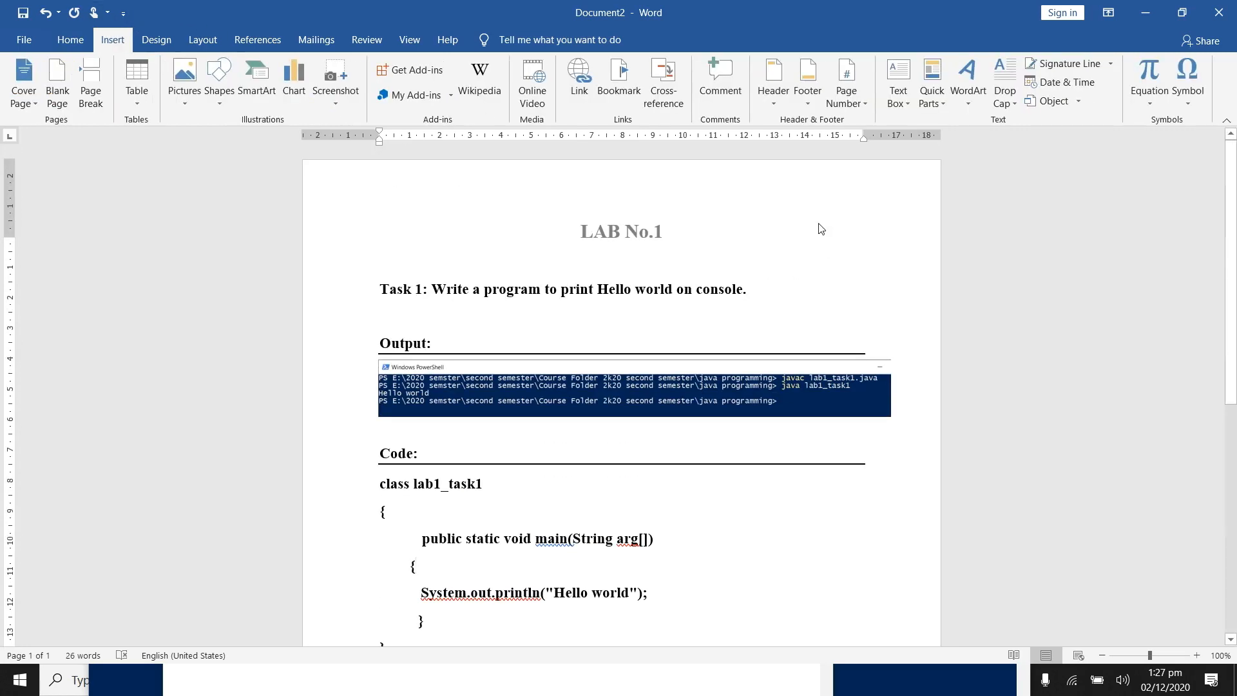
{"action": "left_click", "coordinate": [847, 108]}
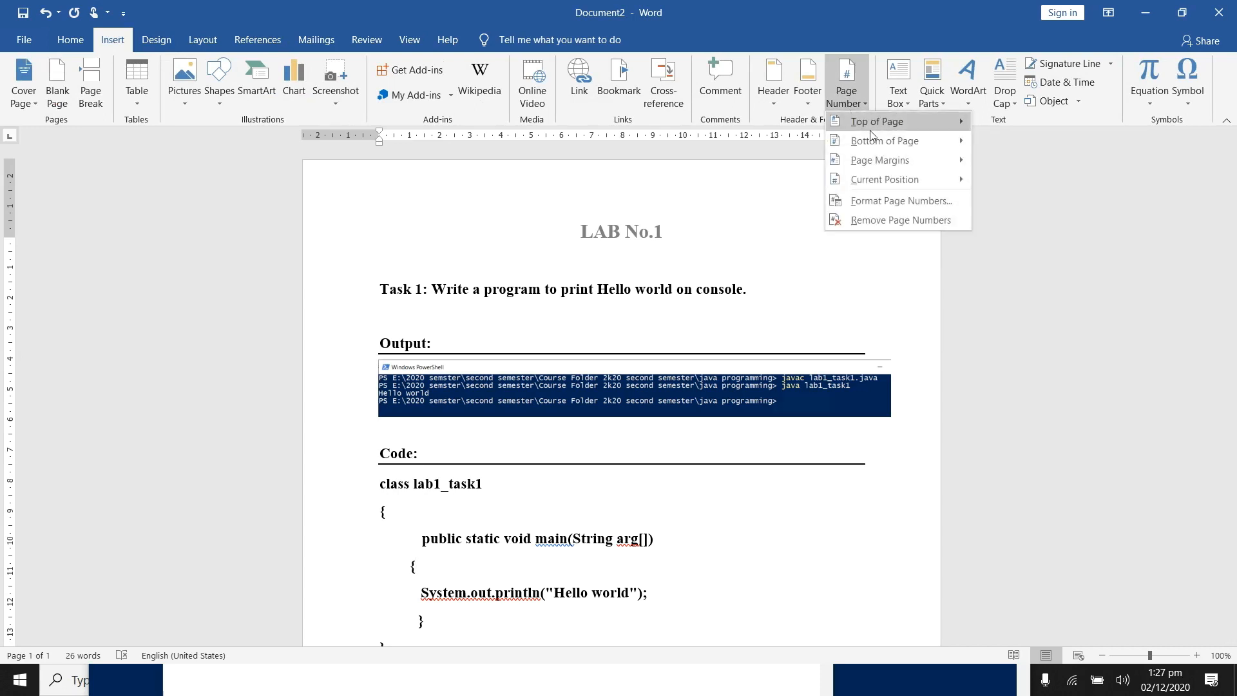
{"action": "mouse_move", "coordinate": [879, 125]}
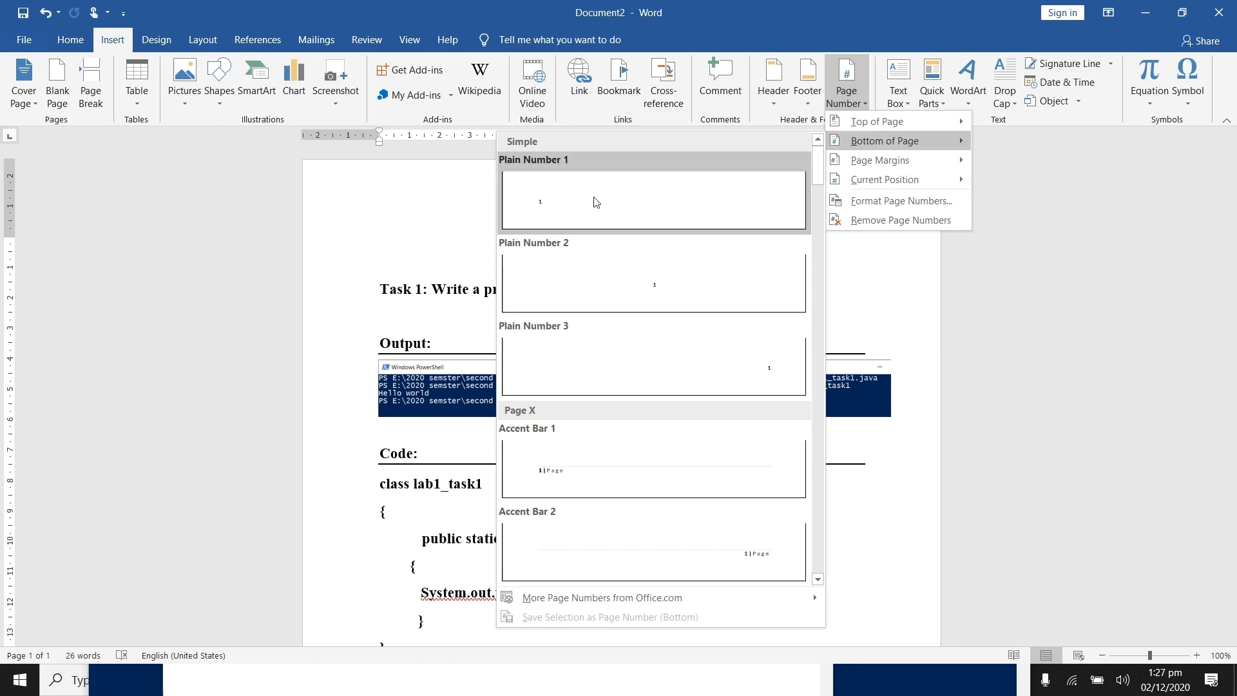
{"action": "left_click", "coordinate": [734, 372]}
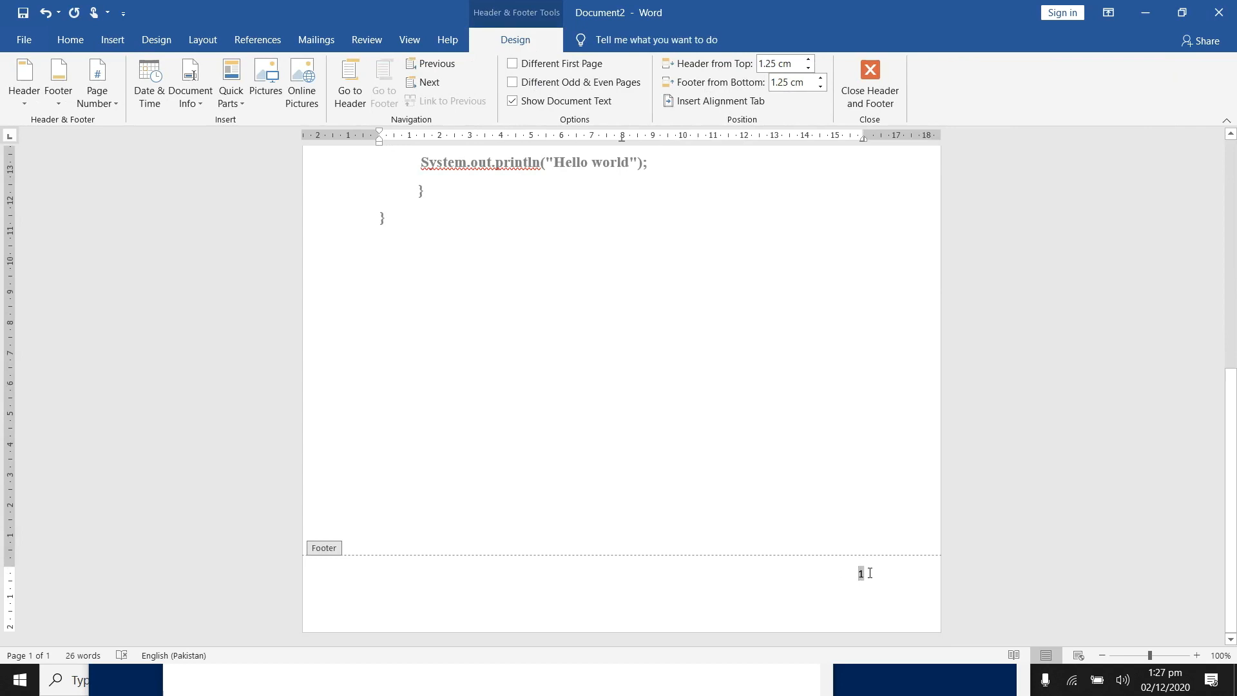
{"action": "double_click", "coordinate": [725, 382]}
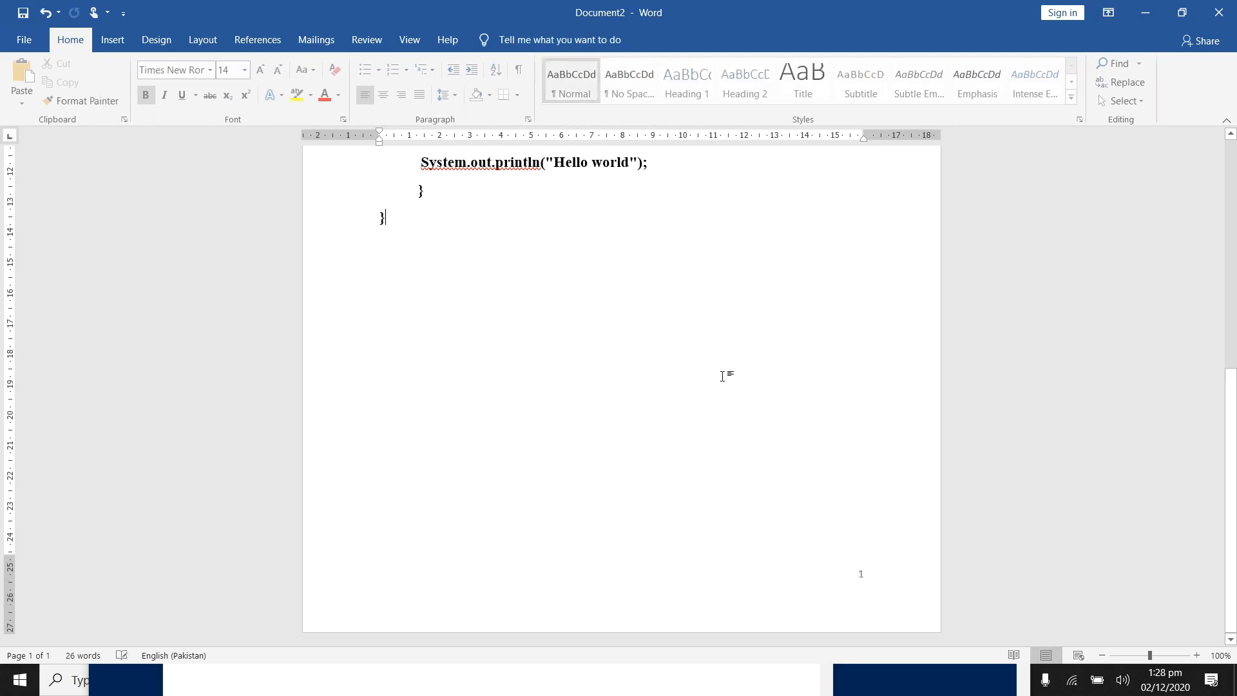
Step: Add a 3 pt box page border with a thin-thick-thin line style to the whole document
{"action": "left_click_drag", "start_coordinate": [1234, 412], "coordinate": [1235, 186]}
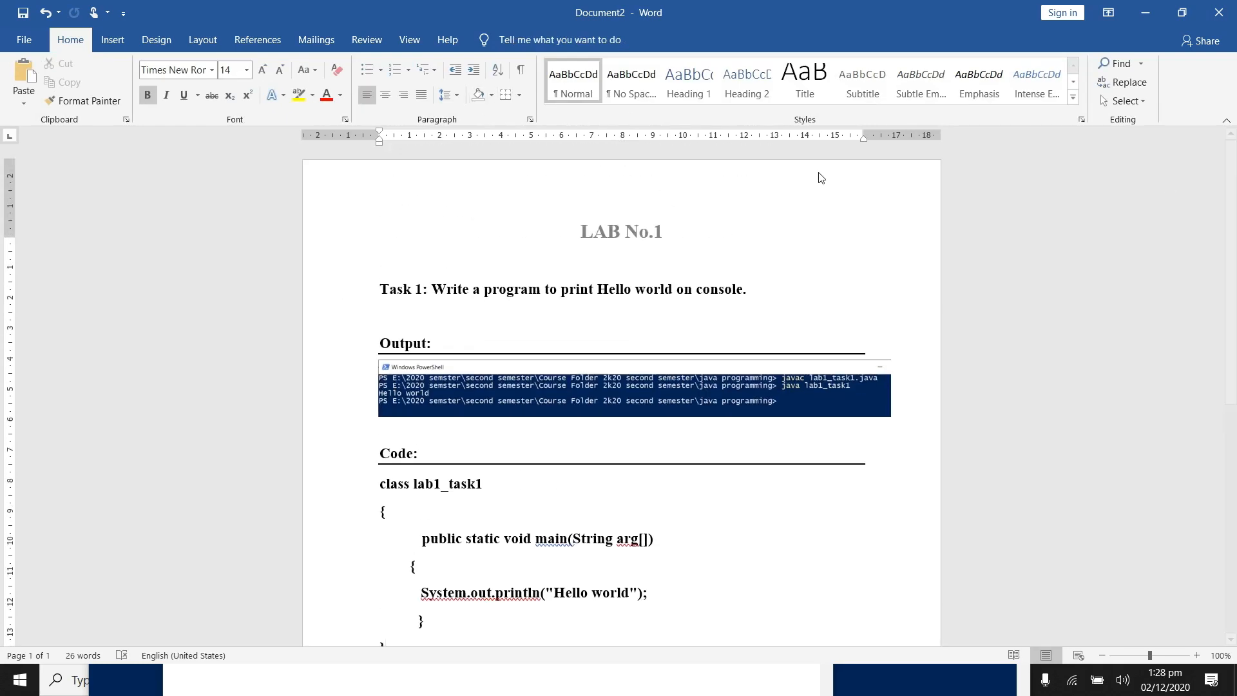
{"action": "left_click", "coordinate": [111, 41]}
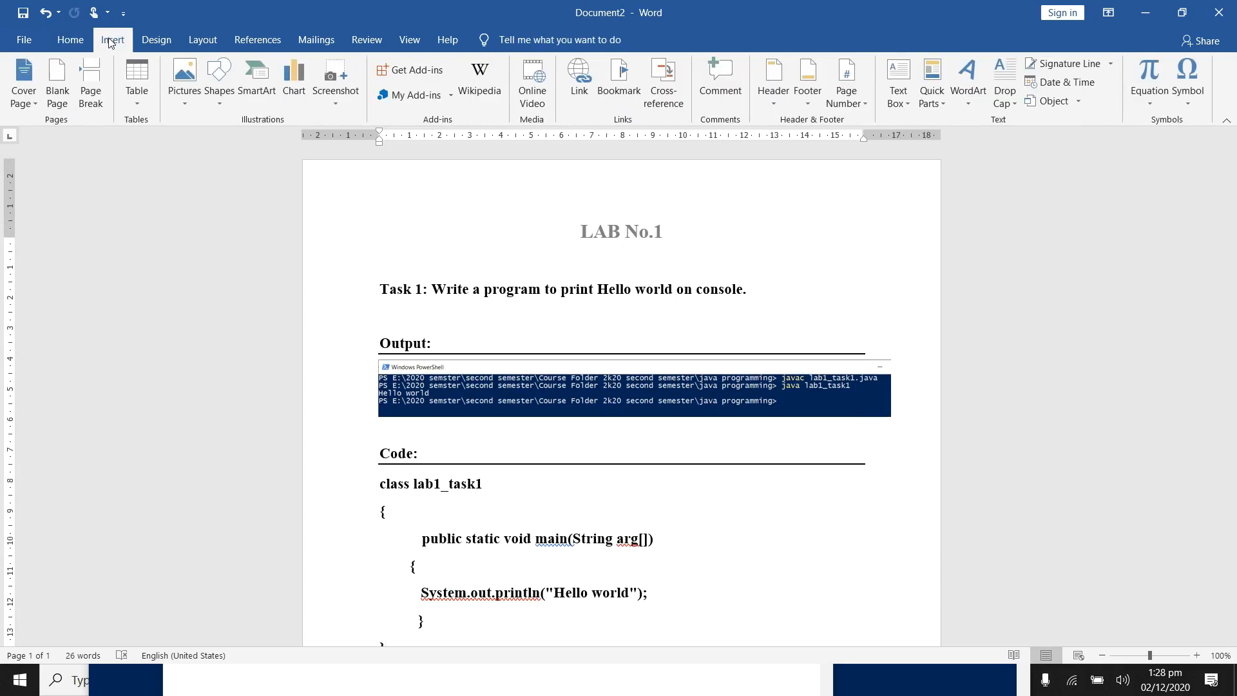
{"action": "left_click", "coordinate": [163, 44]}
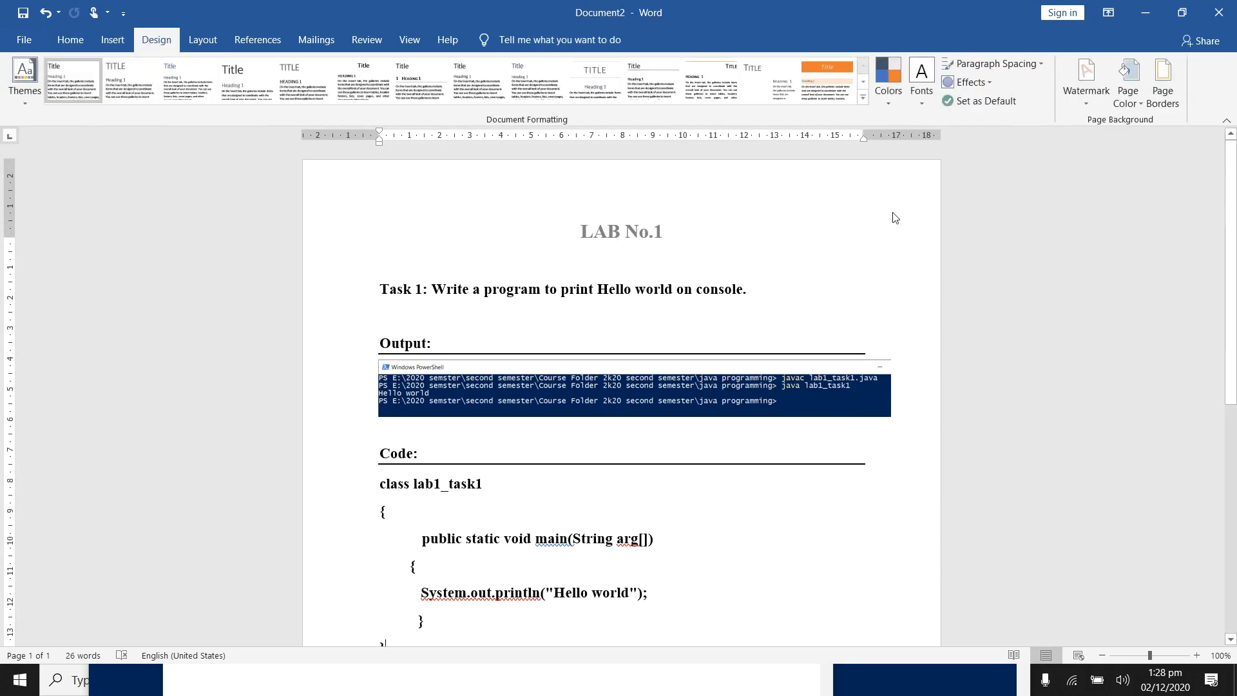
{"action": "left_click", "coordinate": [1169, 105]}
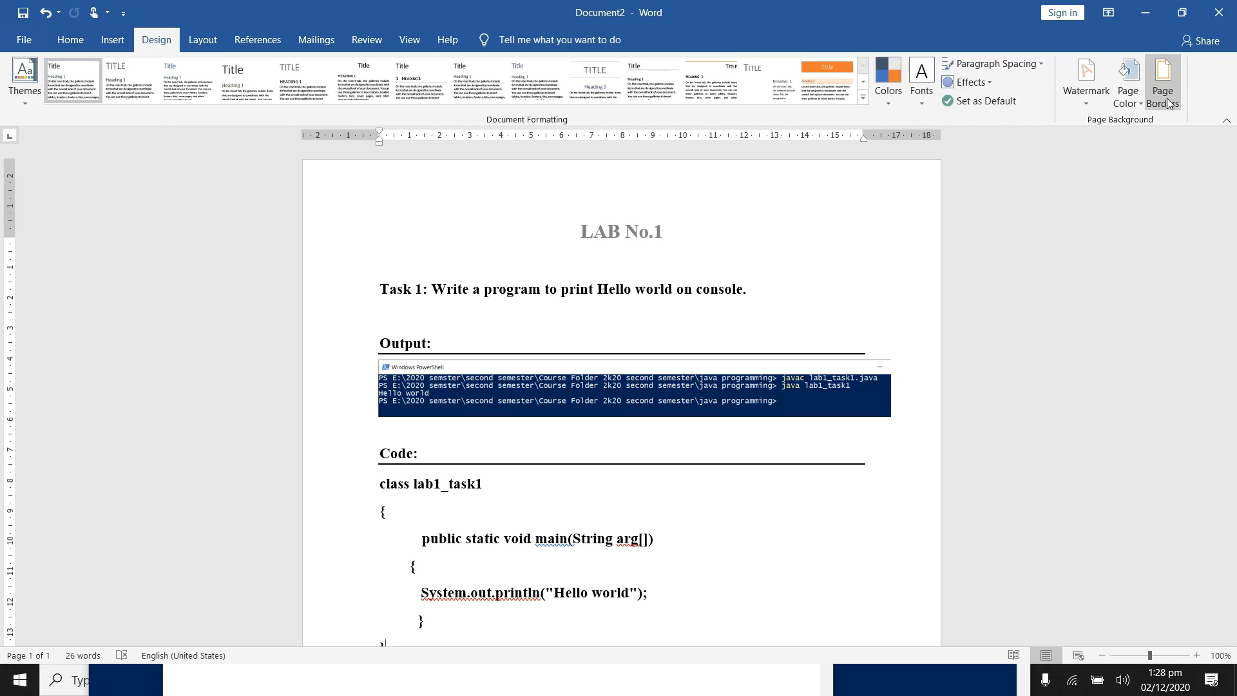
{"action": "left_click", "coordinate": [1168, 103]}
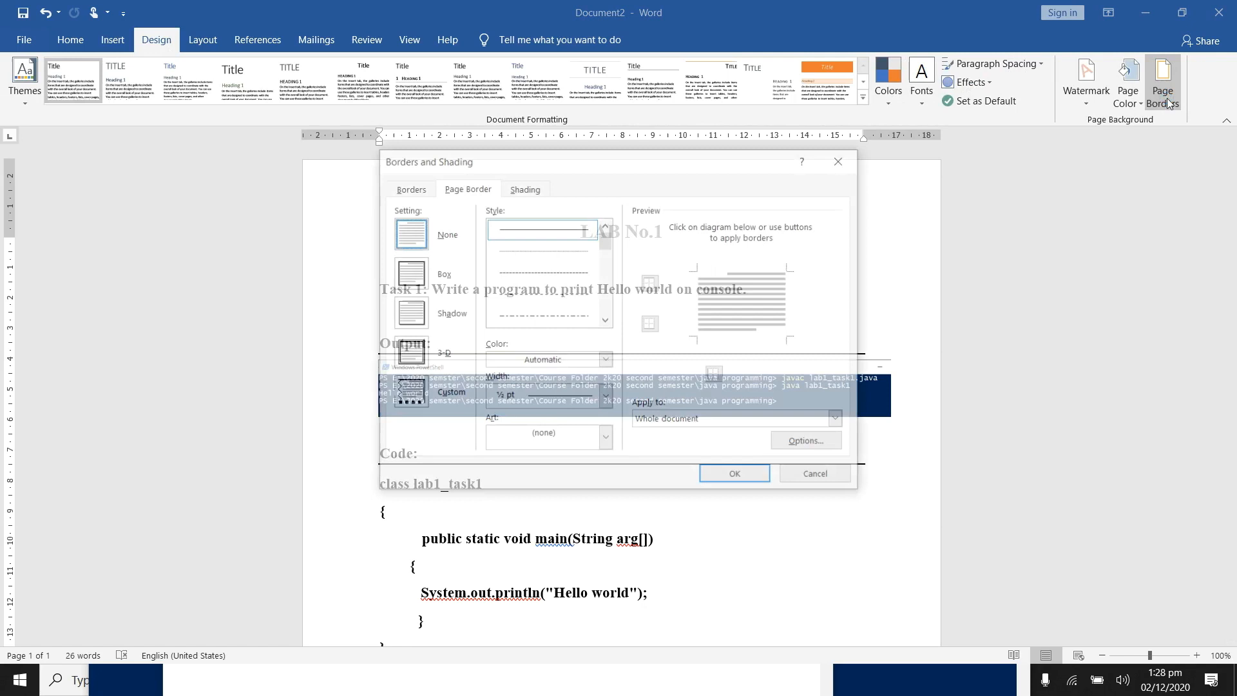
{"action": "scroll", "coordinate": [607, 305], "scroll_direction": "down", "scroll_amount": 1}
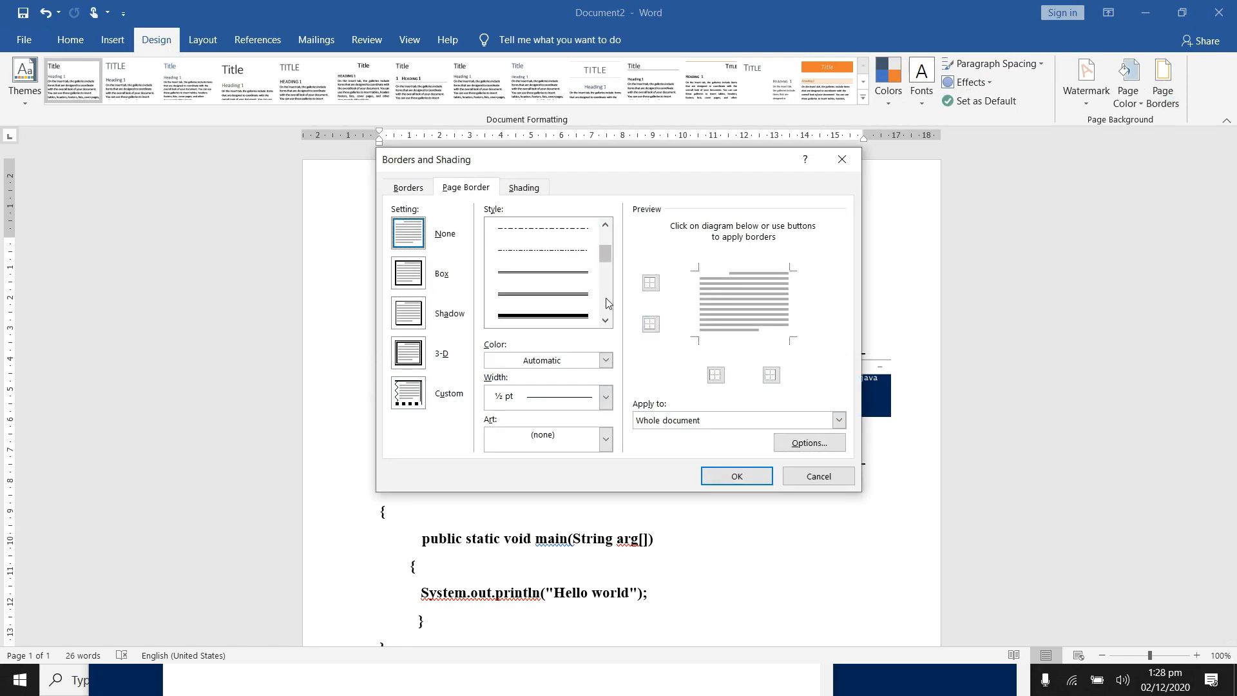
{"action": "scroll", "coordinate": [608, 304], "scroll_direction": "down", "scroll_amount": 1}
{"action": "left_click", "coordinate": [580, 272]}
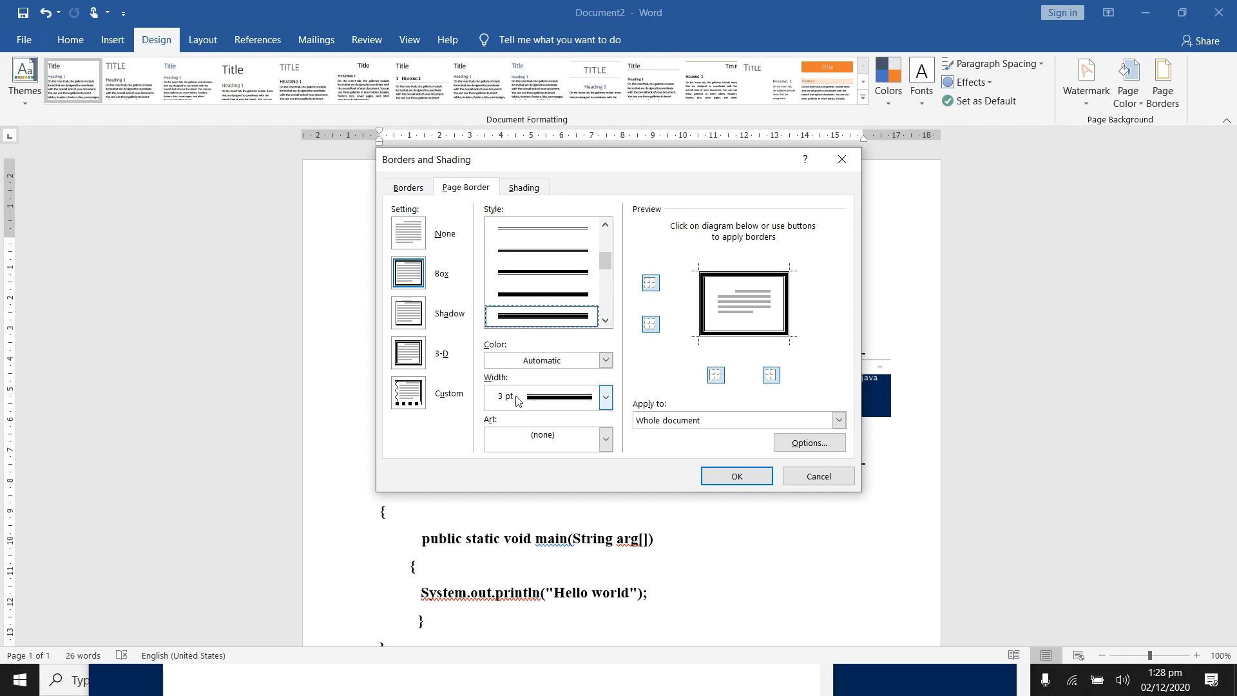
{"action": "left_click", "coordinate": [731, 475]}
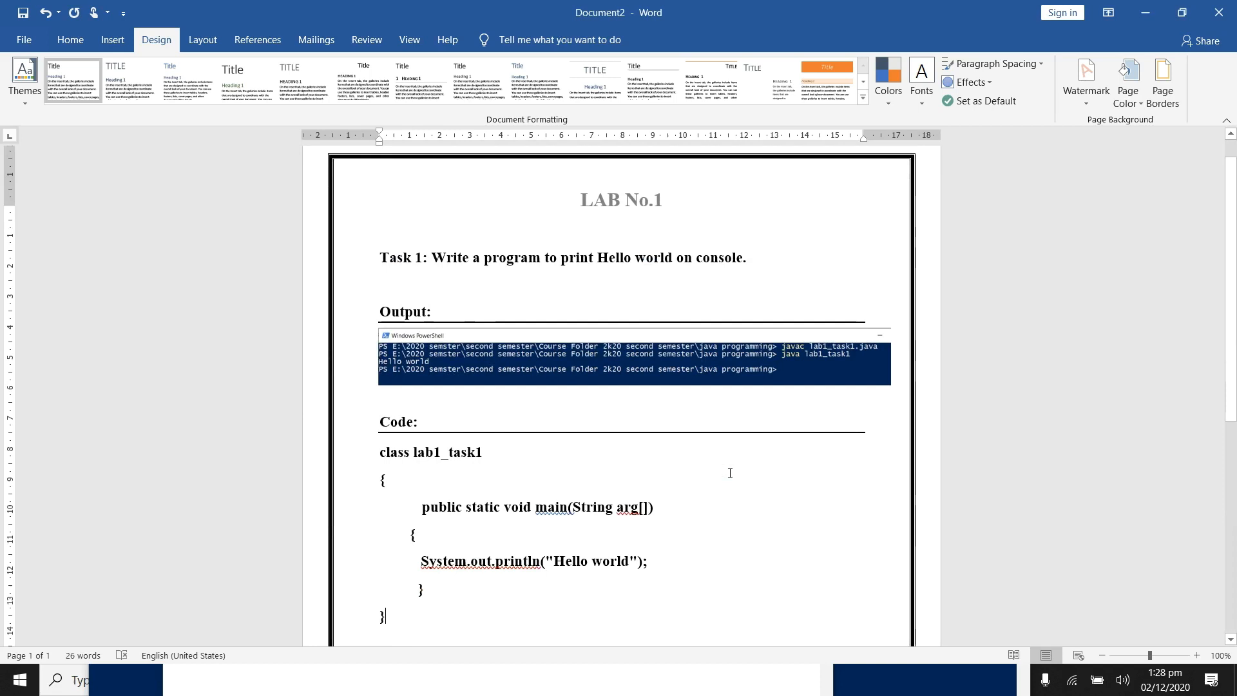
Step: Add empty lines after the code's final closing brace until a second page starts
{"action": "left_click_drag", "start_coordinate": [1232, 361], "coordinate": [1232, 356]}
{"action": "scroll", "coordinate": [497, 573], "scroll_direction": "down", "scroll_amount": 6}
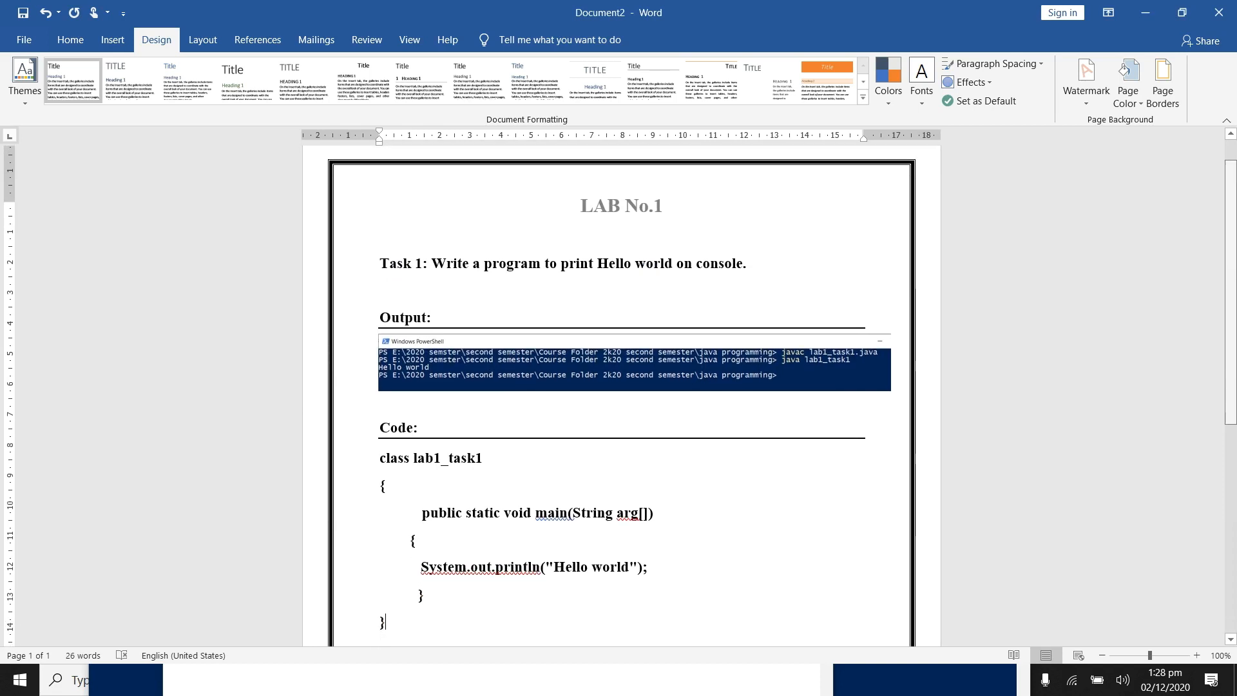
{"action": "scroll", "coordinate": [400, 562], "scroll_direction": "up", "scroll_amount": 5}
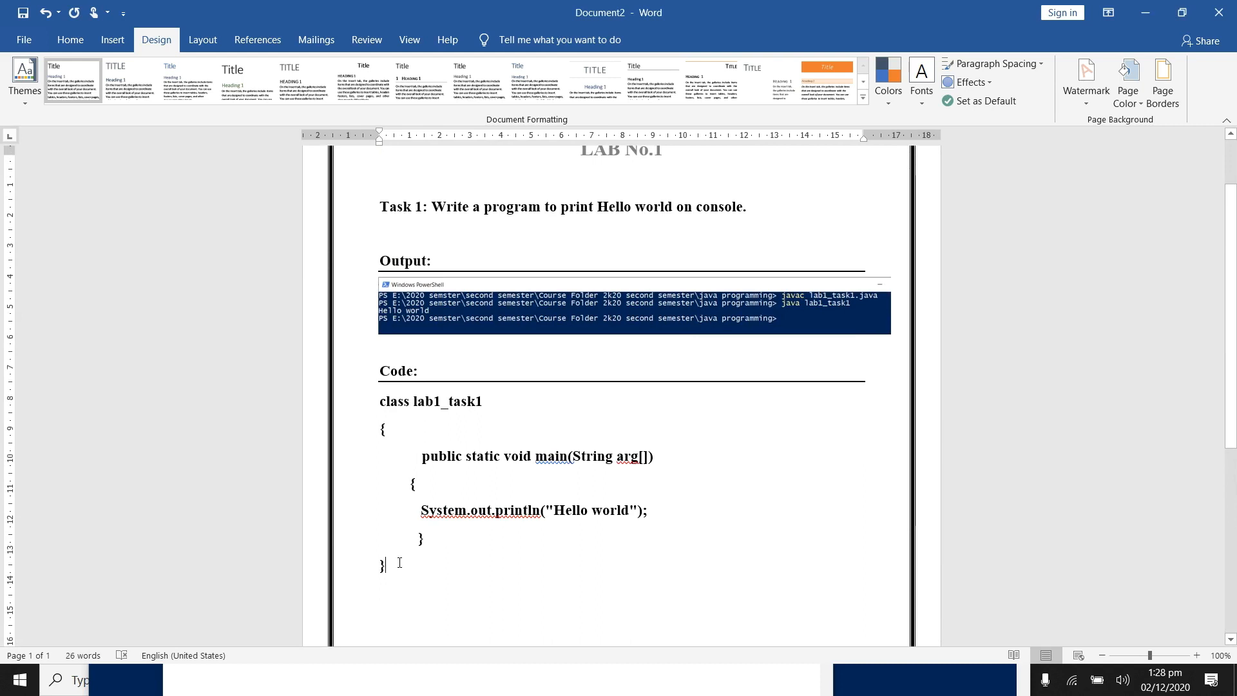
{"action": "key", "text": "Return"}
{"action": "key", "text": "Return"}
{"action": "key", "text": "Return"}
{"action": "key", "text": "Return"}
{"action": "key", "text": "Return"}
{"action": "key", "text": "Return"}
{"action": "key", "text": "Return"}
{"action": "key", "text": "Return"}
{"action": "key", "text": "Return"}
{"action": "key", "text": "Return"}
{"action": "key", "text": "Return"}
{"action": "key", "text": "Return"}
{"action": "key", "text": "Return"}
{"action": "key", "text": "Return"}
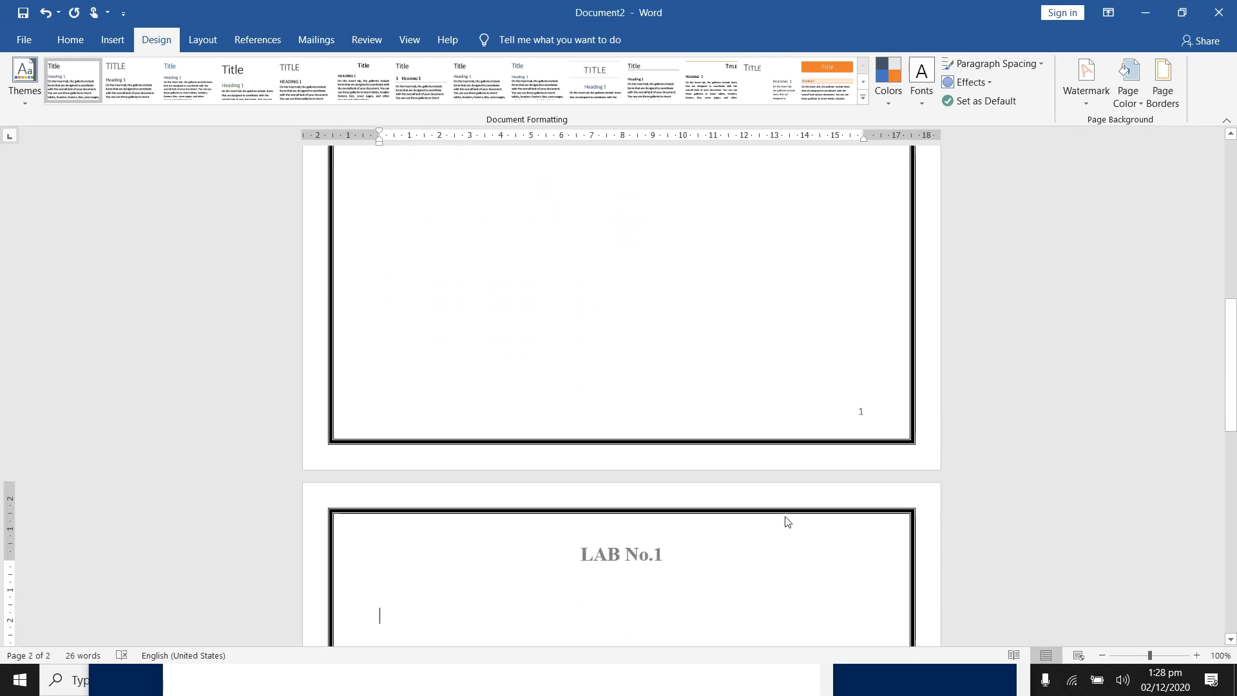
{"action": "left_click_drag", "start_coordinate": [1234, 374], "coordinate": [1233, 281]}
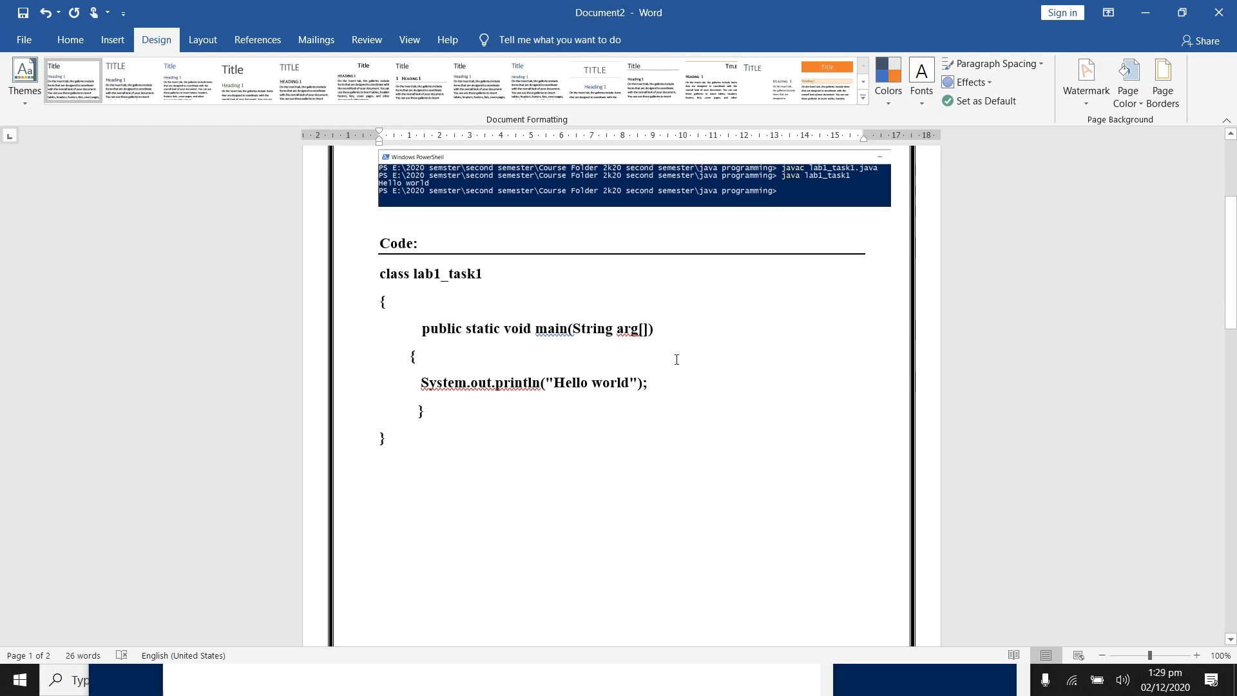
Step: Remove the code under the "Code:" heading and insert a table of two columns and one row in its place
{"action": "left_click_drag", "start_coordinate": [382, 276], "coordinate": [451, 374]}
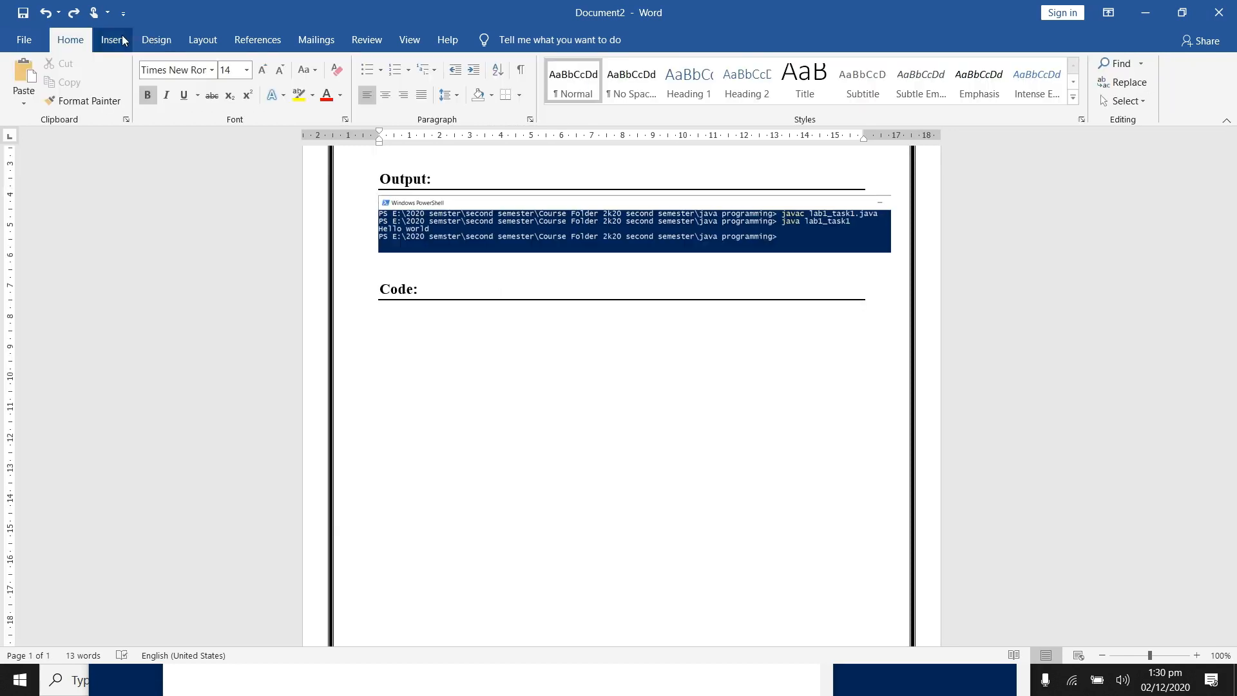
{"action": "left_click", "coordinate": [124, 40]}
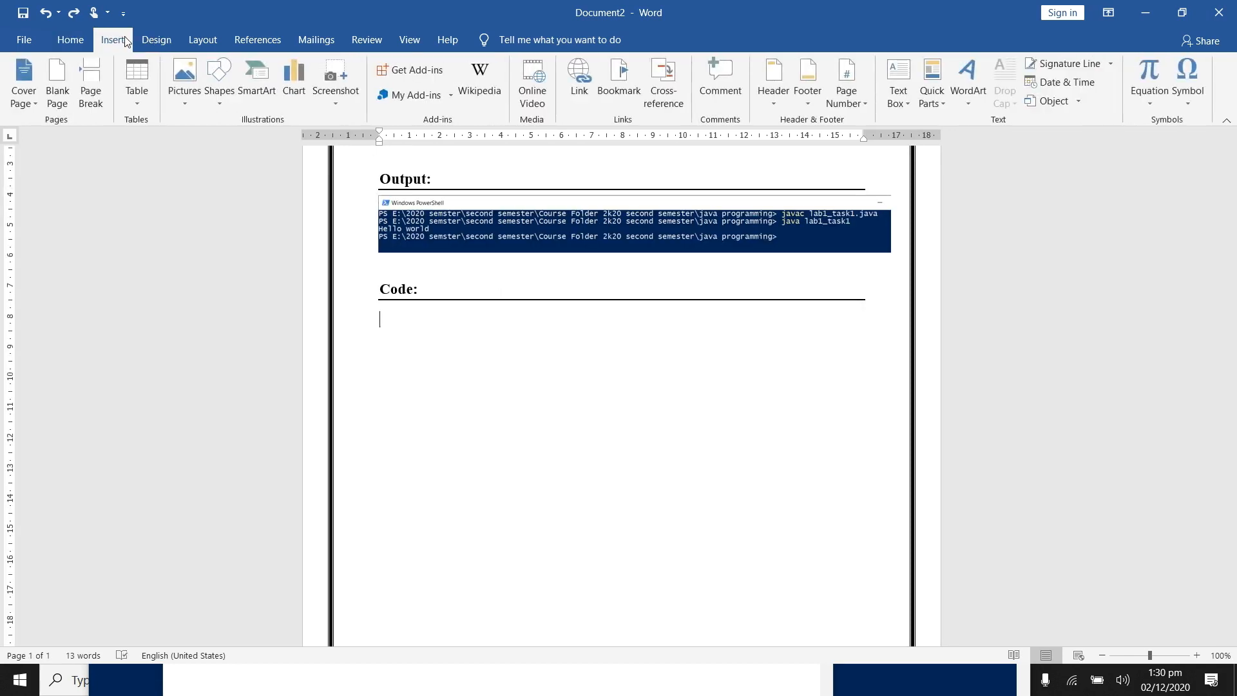
{"action": "left_click", "coordinate": [143, 100]}
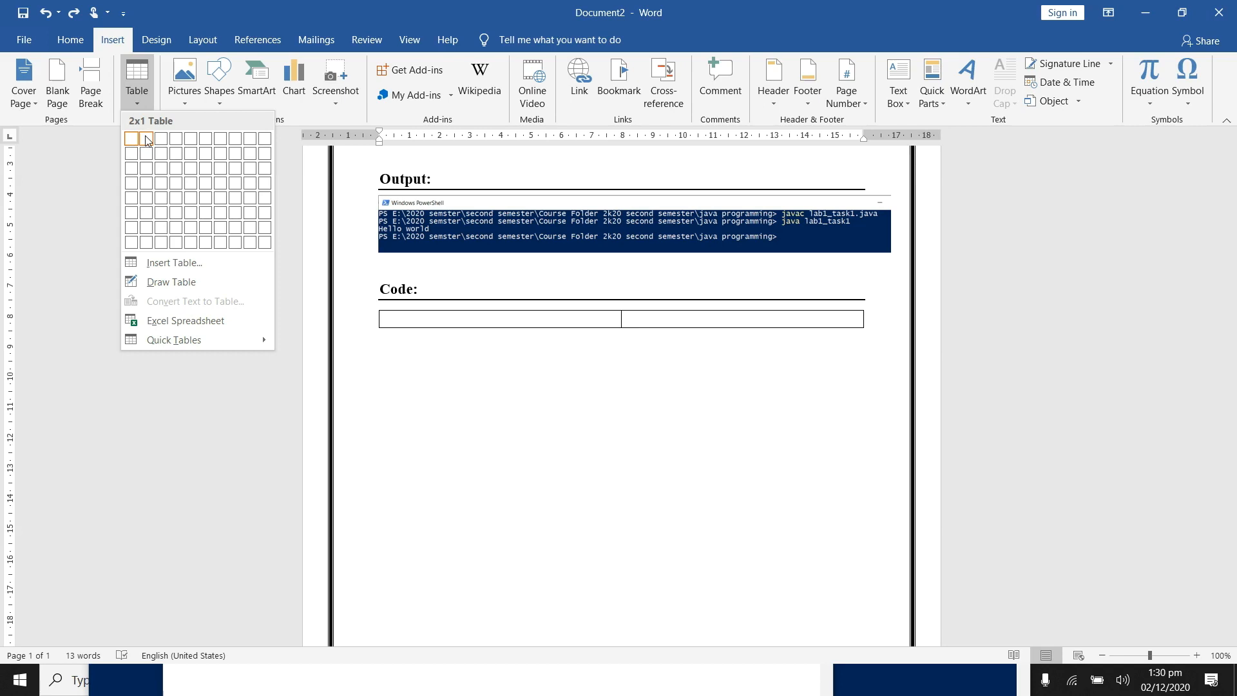
{"action": "left_click", "coordinate": [147, 139]}
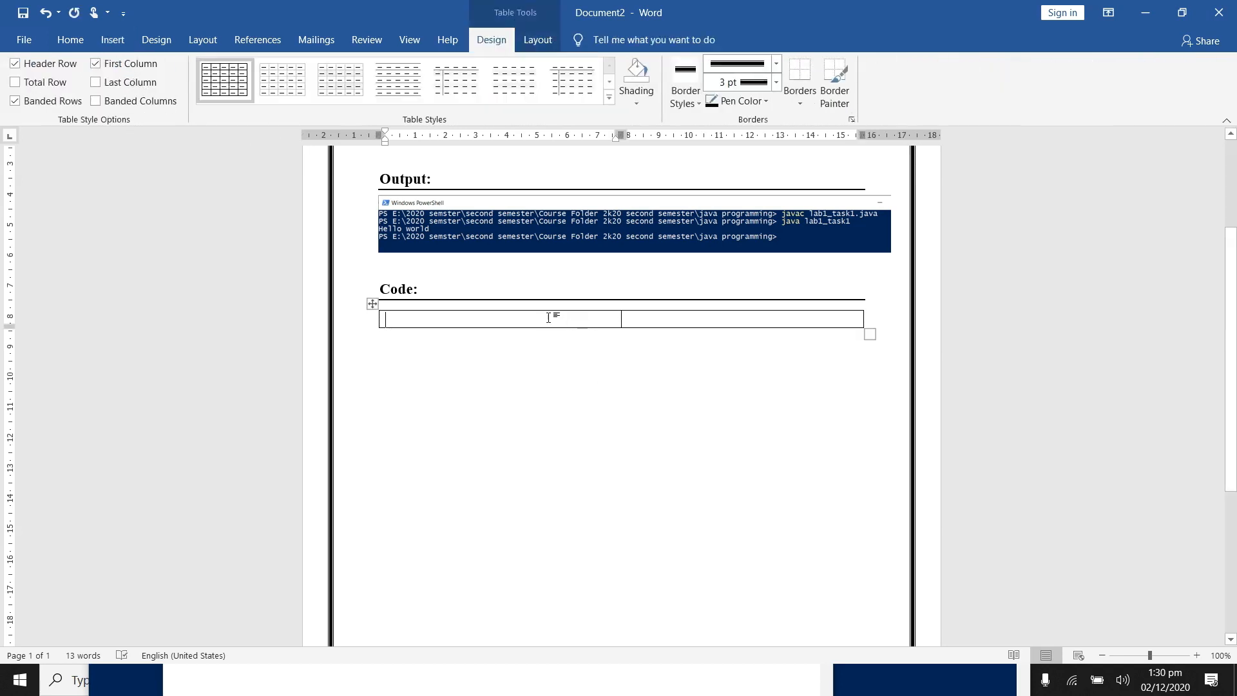
Step: Paste the Java code into the table's first cell and duplicate its System.out.println("Hello world"); line repeatedly until the cell fills the first page
{"action": "type", "text": "class lab1_task1{   public static void main(String arg[]) \t{  System.out.println(\"Hello world\"); \t} }"}
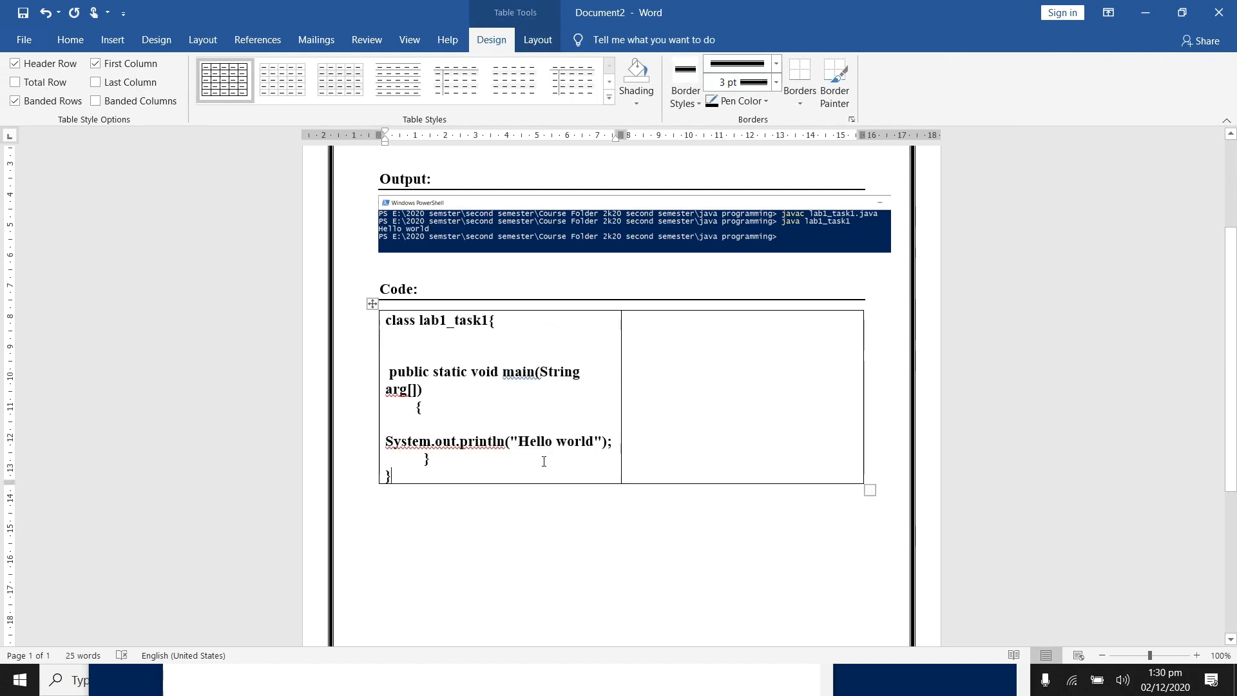
{"action": "left_click_drag", "start_coordinate": [602, 442], "coordinate": [387, 443]}
{"action": "key", "text": "ctrl+c"}
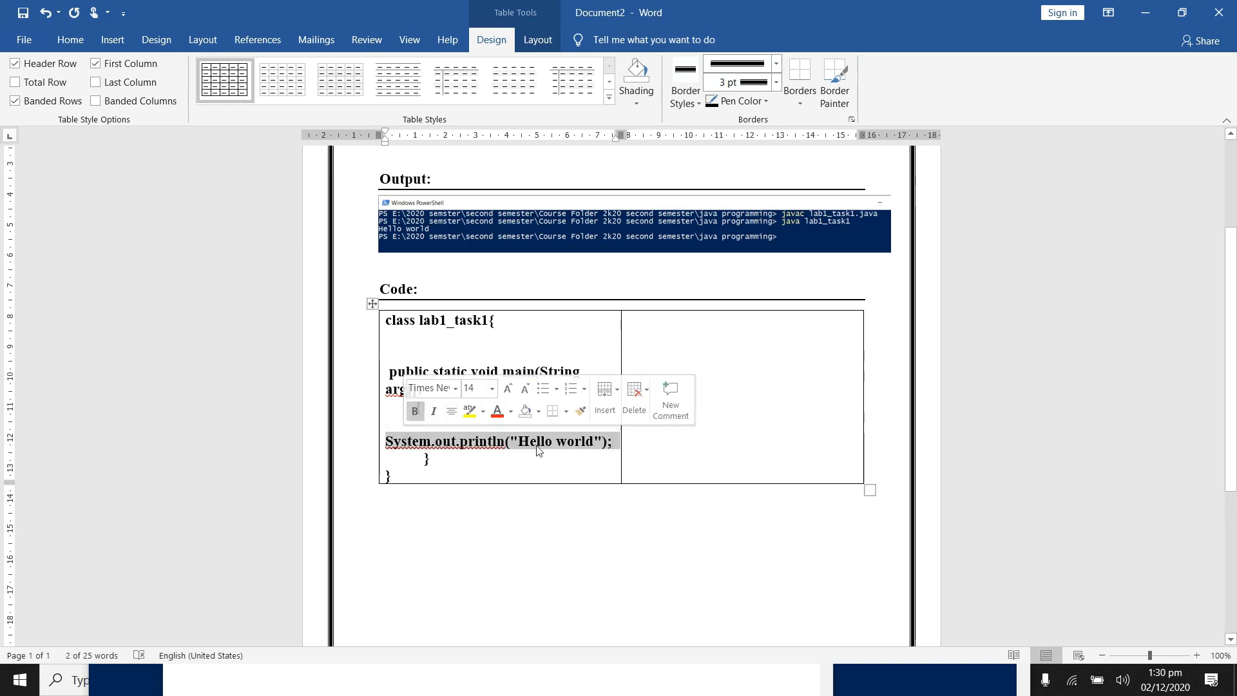
{"action": "left_click", "coordinate": [617, 443]}
{"action": "key", "text": "Return"}
{"action": "key", "text": "ctrl+v"}
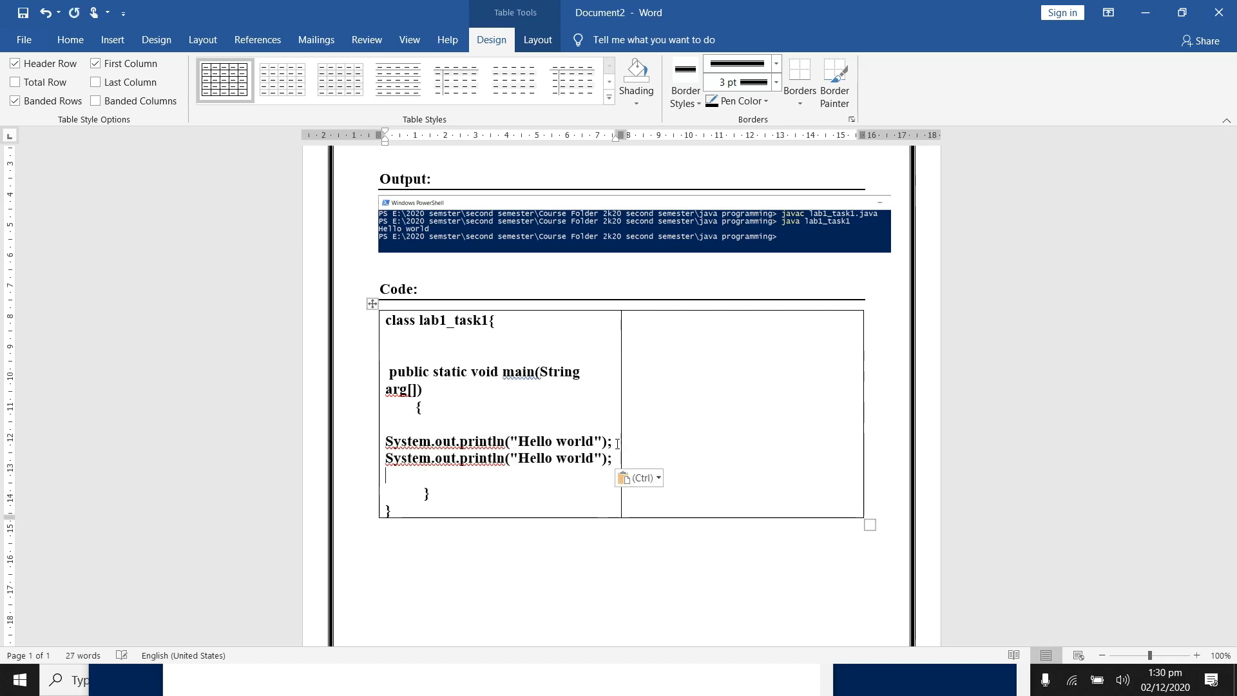
{"action": "key", "text": "ctrl+v"}
{"action": "key", "text": "ctrl+v"}
{"action": "key", "text": "ctrl+v"}
{"action": "key", "text": "ctrl+v"}
{"action": "key", "text": "ctrl+v"}
{"action": "key", "text": "ctrl+v"}
{"action": "key", "text": "ctrl+v"}
{"action": "key", "text": "ctrl+v"}
{"action": "key", "text": "ctrl+v"}
{"action": "key", "text": "ctrl+v"}
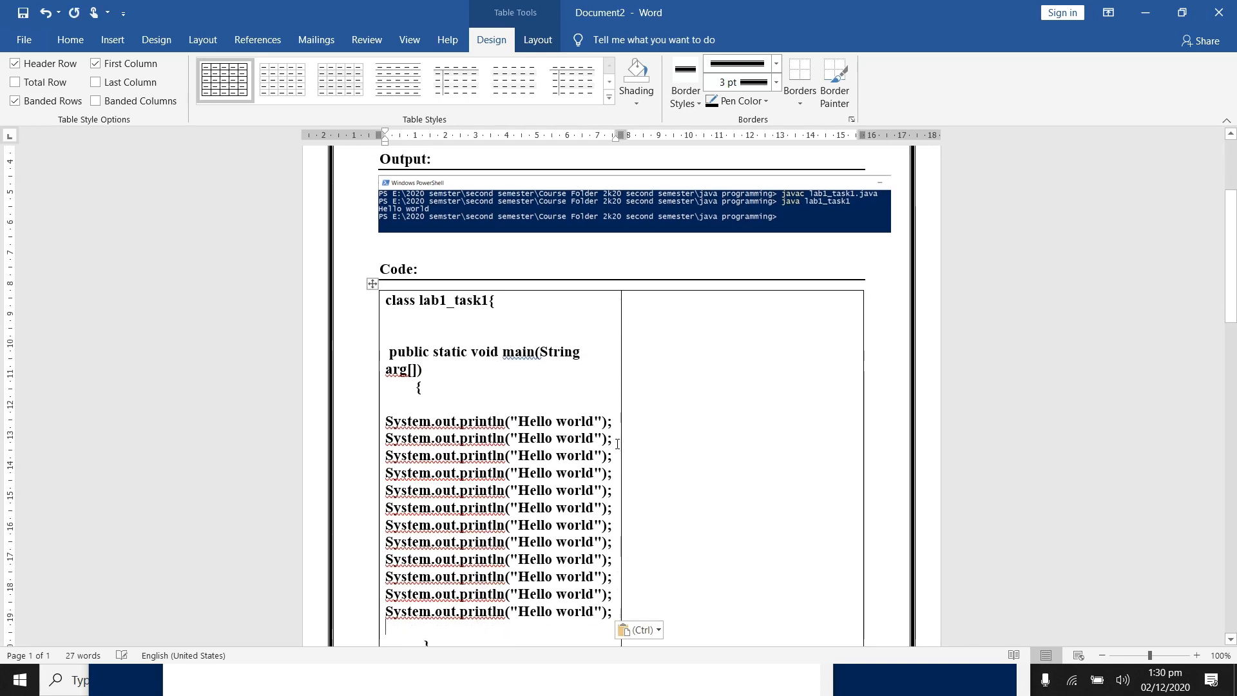
{"action": "left_click_drag", "start_coordinate": [1235, 254], "coordinate": [1234, 377]}
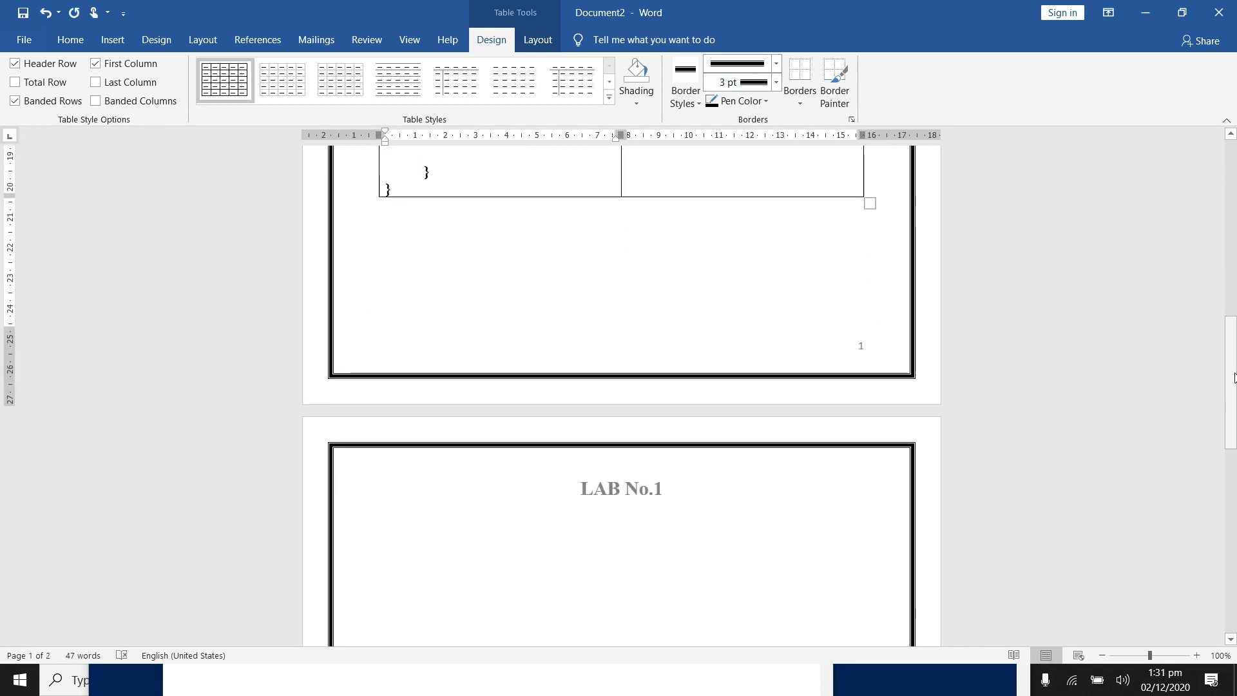
{"action": "key", "text": "ctrl+v"}
{"action": "key", "text": "ctrl+v"}
{"action": "key", "text": "ctrl+v"}
{"action": "key", "text": "ctrl+v"}
{"action": "key", "text": "ctrl+v"}
{"action": "key", "text": "ctrl+v"}
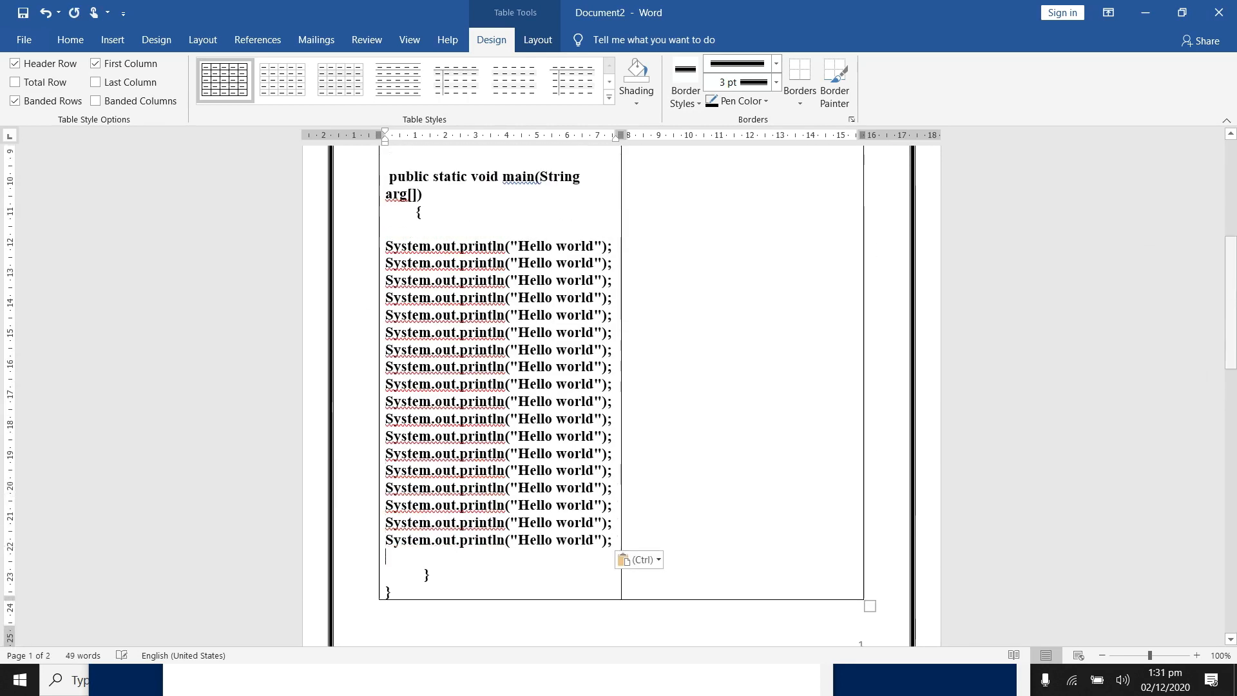
{"action": "key", "text": "ctrl+v"}
{"action": "scroll", "coordinate": [686, 232], "scroll_direction": "down", "scroll_amount": 2}
{"action": "scroll", "coordinate": [686, 232], "scroll_direction": "up", "scroll_amount": 4}
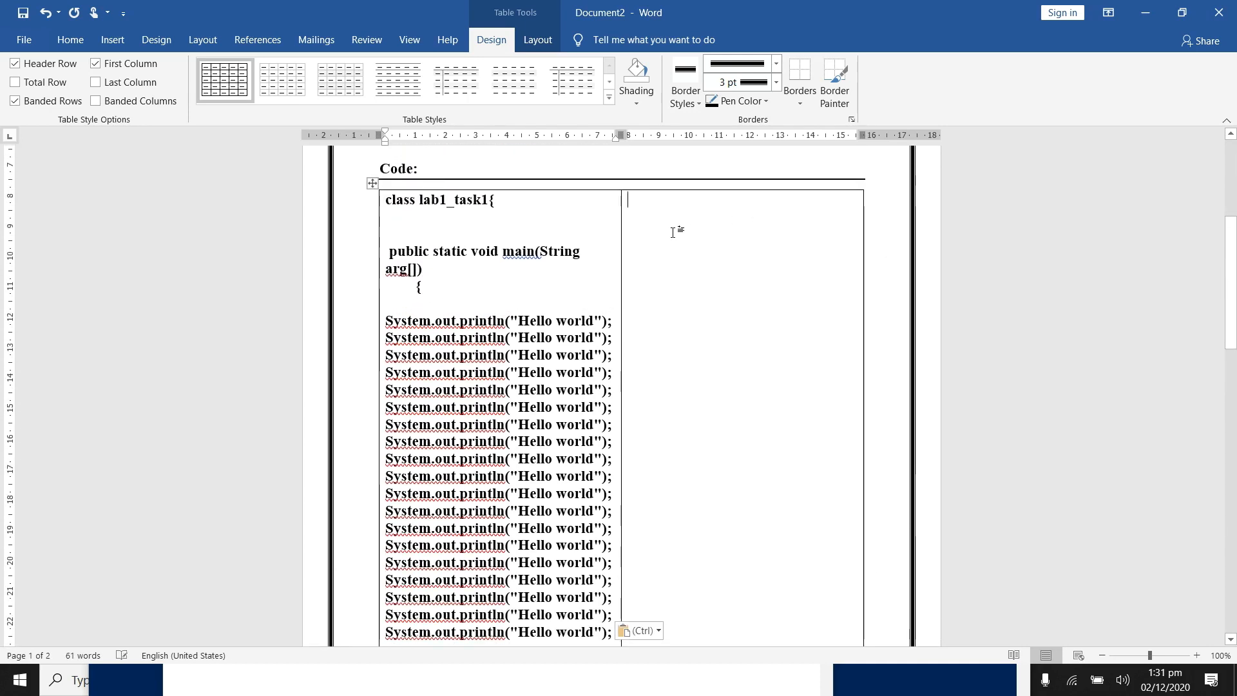
Step: Fill the upper part of the table's second cell with repeated System.out.println("Hello world"); lines
{"action": "key", "text": "ctrl+v"}
{"action": "key", "text": "ctrl+v"}
{"action": "key", "text": "ctrl+v"}
{"action": "key", "text": "ctrl+v"}
{"action": "key", "text": "ctrl+v"}
{"action": "key", "text": "ctrl+v"}
{"action": "key", "text": "ctrl+v"}
{"action": "key", "text": "ctrl+v"}
{"action": "key", "text": "ctrl+v"}
{"action": "key", "text": "ctrl+v"}
{"action": "key", "text": "ctrl+v"}
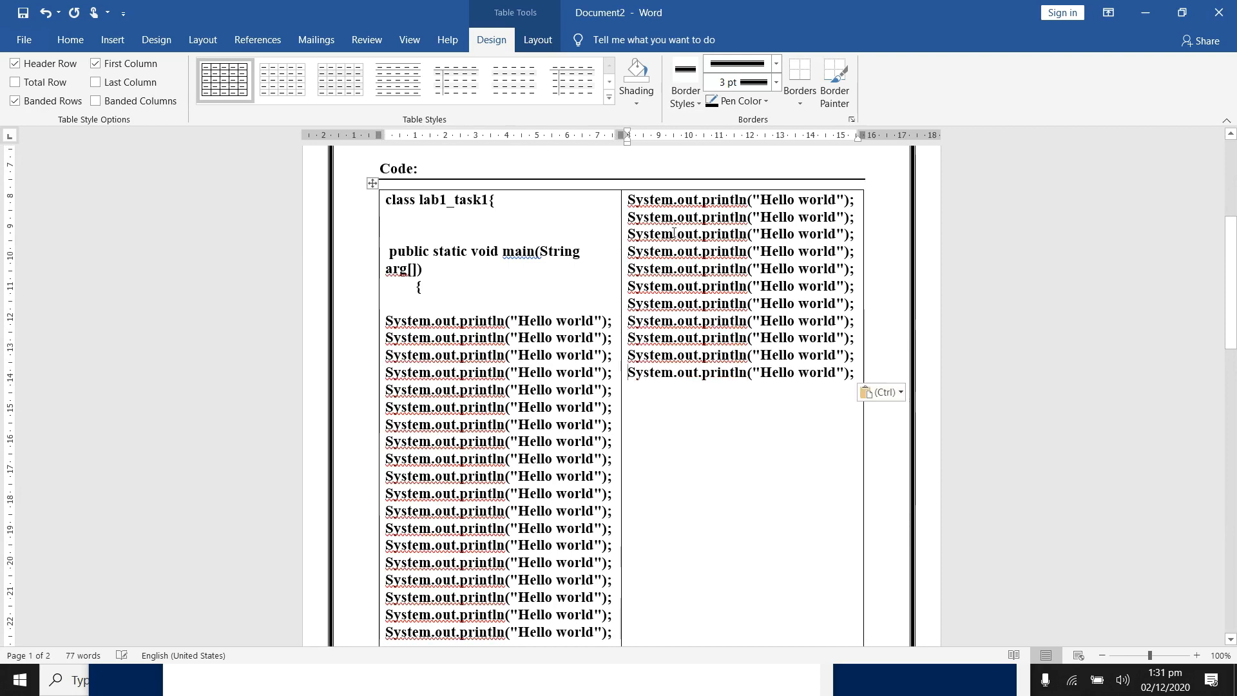
{"action": "key", "text": "ctrl+v"}
{"action": "key", "text": "ctrl+v"}
Step: Move the two closing braces from the end of the first cell to below the last println line in the second cell
{"action": "scroll", "coordinate": [430, 432], "scroll_direction": "down", "scroll_amount": 4}
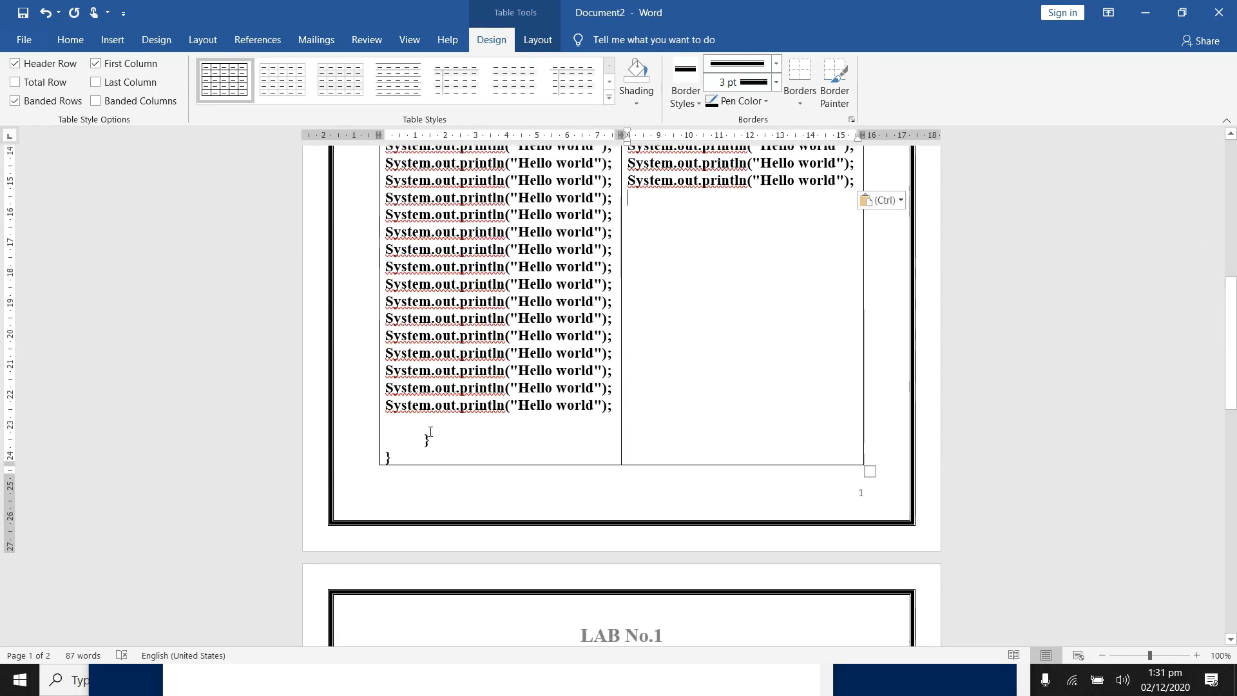
{"action": "left_click_drag", "start_coordinate": [435, 450], "coordinate": [401, 439]}
{"action": "key", "text": "ctrl+c"}
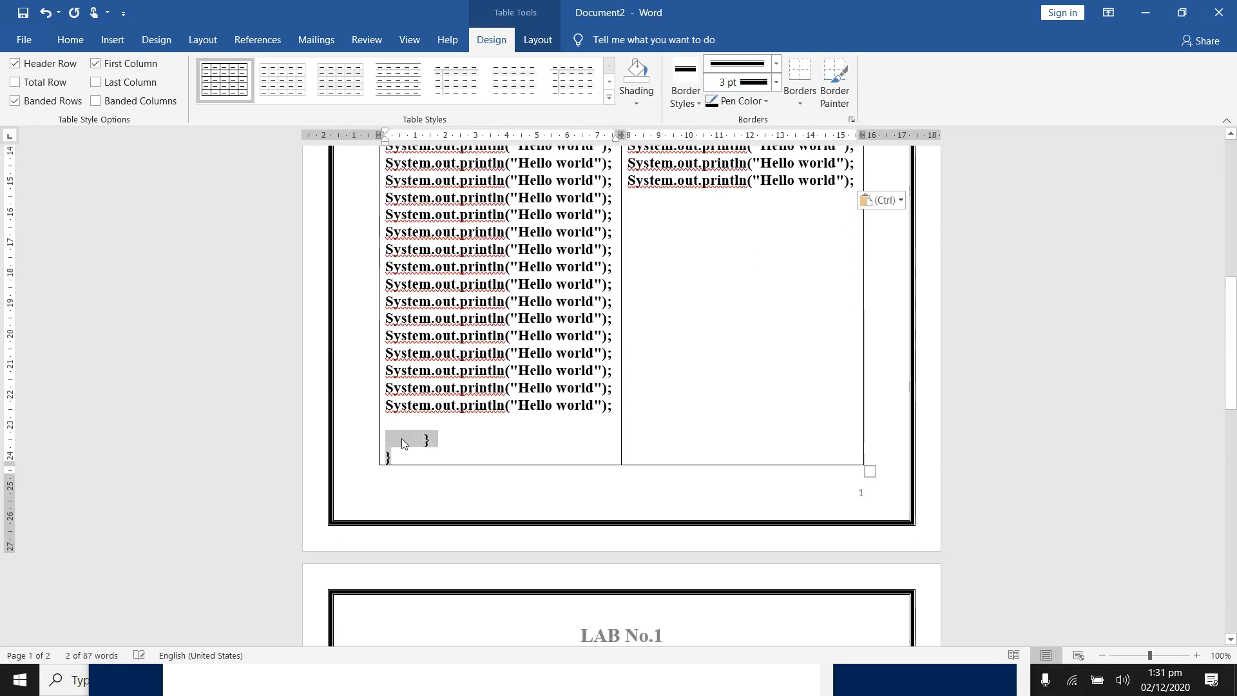
{"action": "key", "text": "Delete"}
{"action": "left_click", "coordinate": [726, 218]}
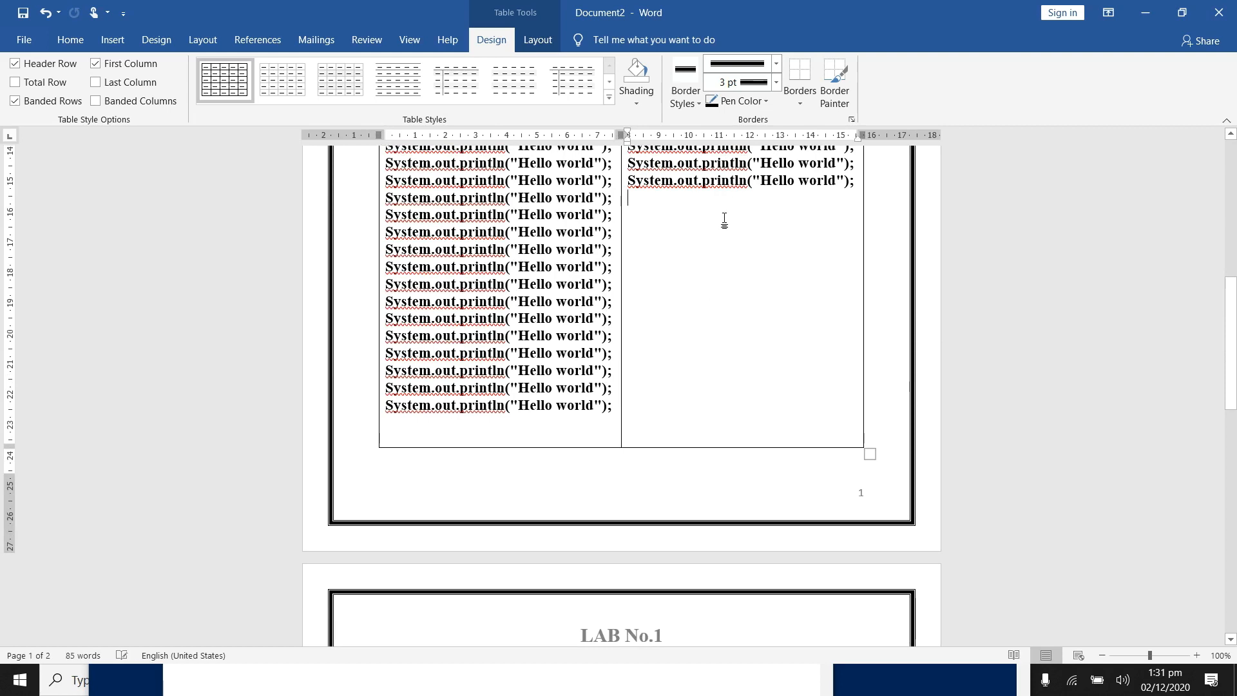
{"action": "key", "text": "ctrl+v"}
Step: Try to apply outside borders to the whole code table
{"action": "left_click_drag", "start_coordinate": [1231, 382], "coordinate": [1232, 302]}
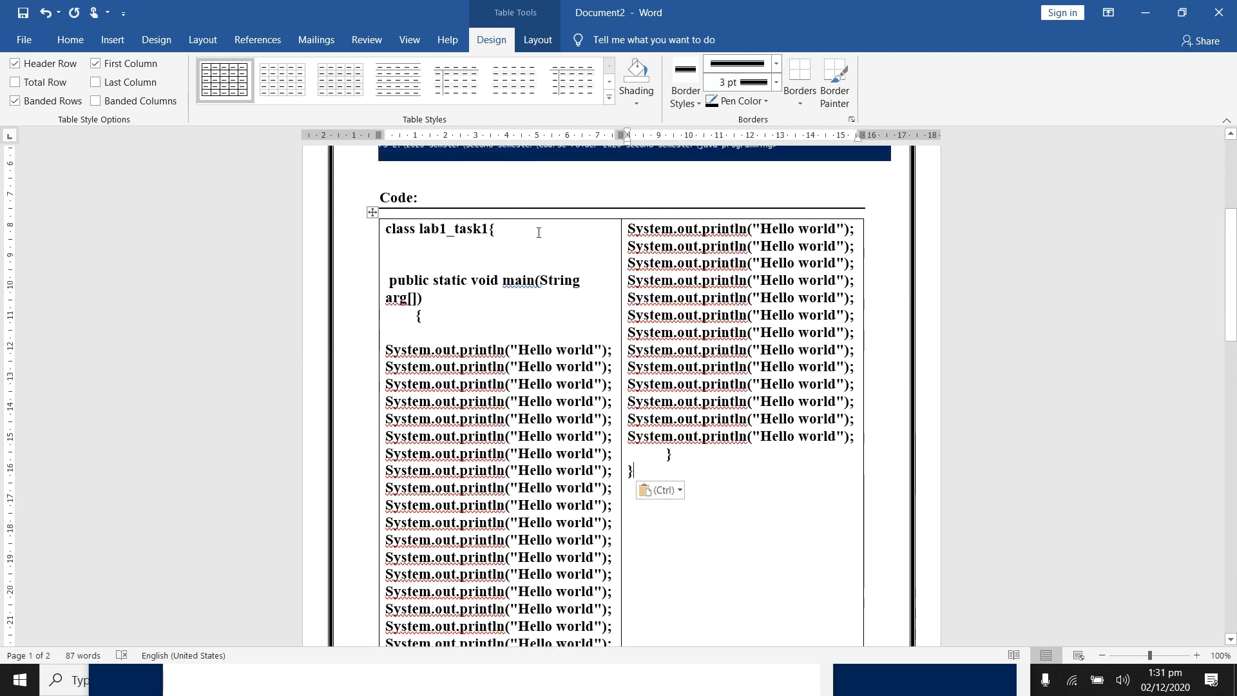
{"action": "left_click", "coordinate": [372, 212]}
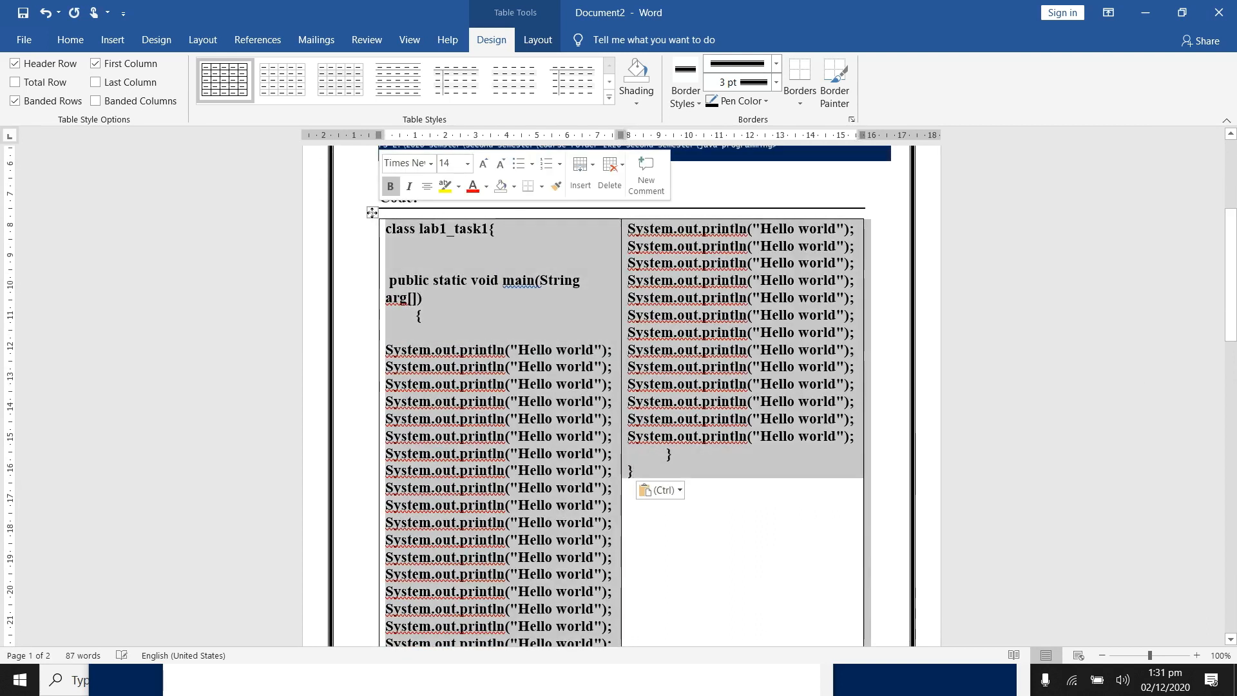
{"action": "left_click", "coordinate": [70, 39]}
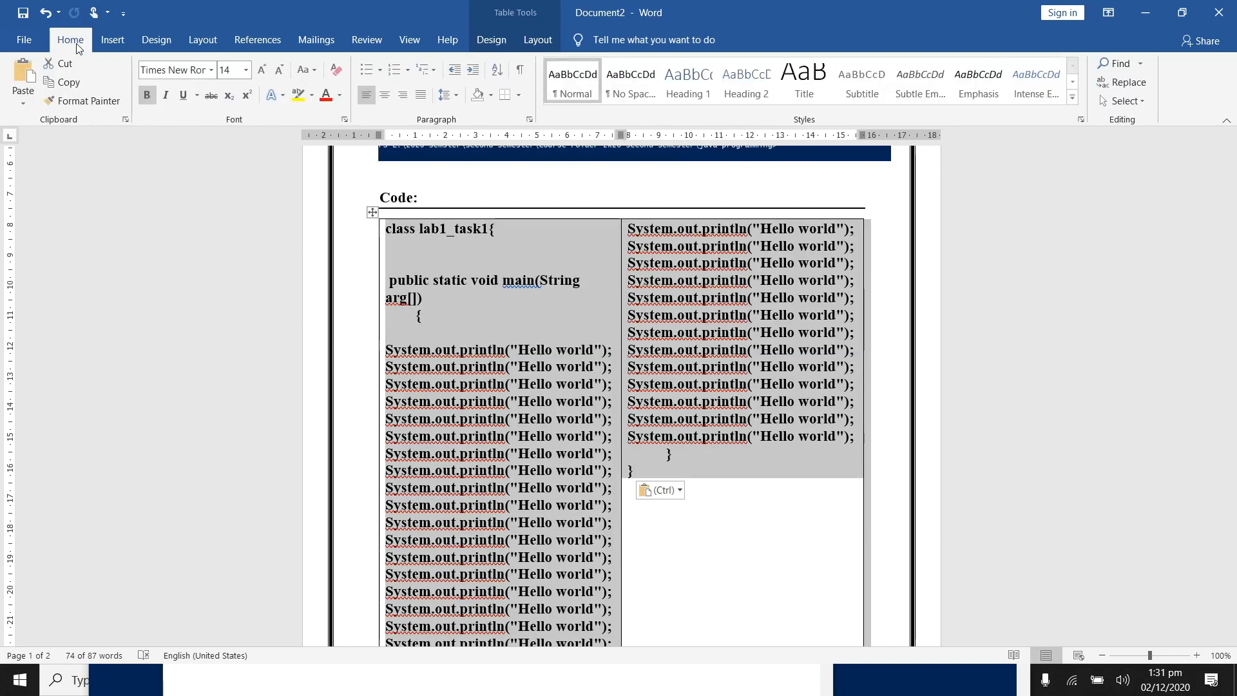
{"action": "left_click", "coordinate": [516, 98]}
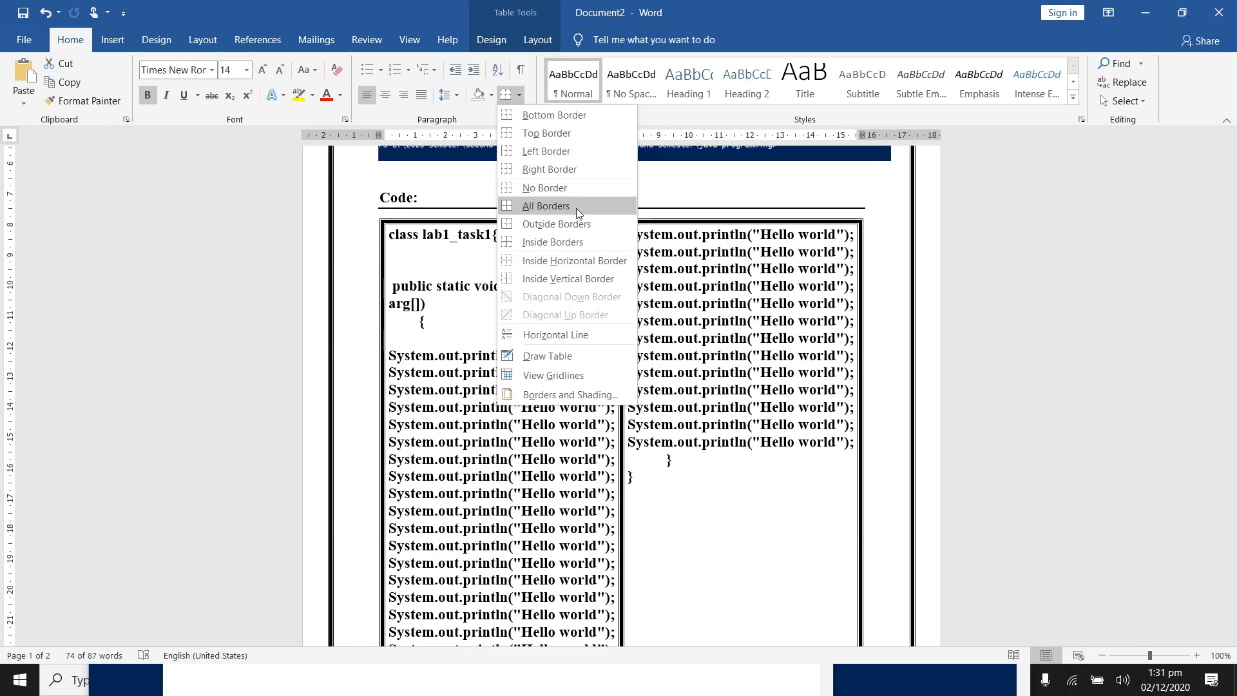
{"action": "left_click", "coordinate": [574, 224]}
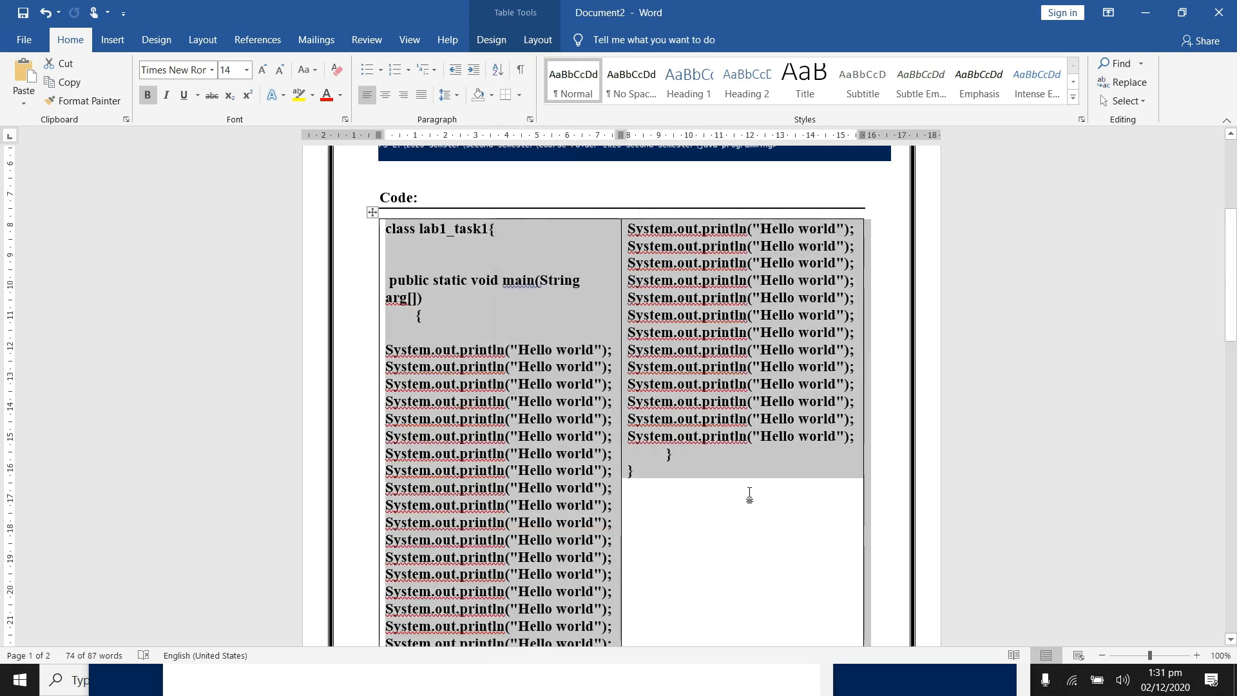
{"action": "left_click", "coordinate": [750, 494]}
Step: Start saving the document and browse to the Java task folder inside OOP Programming on the Desktop
{"action": "mouse_move", "coordinate": [1233, 254]}
{"action": "left_mouse_down"}
{"action": "mouse_move", "coordinate": [1236, 302]}
{"action": "mouse_move", "coordinate": [1236, 232]}
{"action": "left_mouse_up"}
{"action": "scroll", "coordinate": [621, 399], "scroll_direction": "down", "scroll_amount": 3}
{"action": "scroll", "coordinate": [621, 399], "scroll_direction": "up", "scroll_amount": 3}
{"action": "left_click", "coordinate": [26, 40]}
{"action": "left_click", "coordinate": [26, 46]}
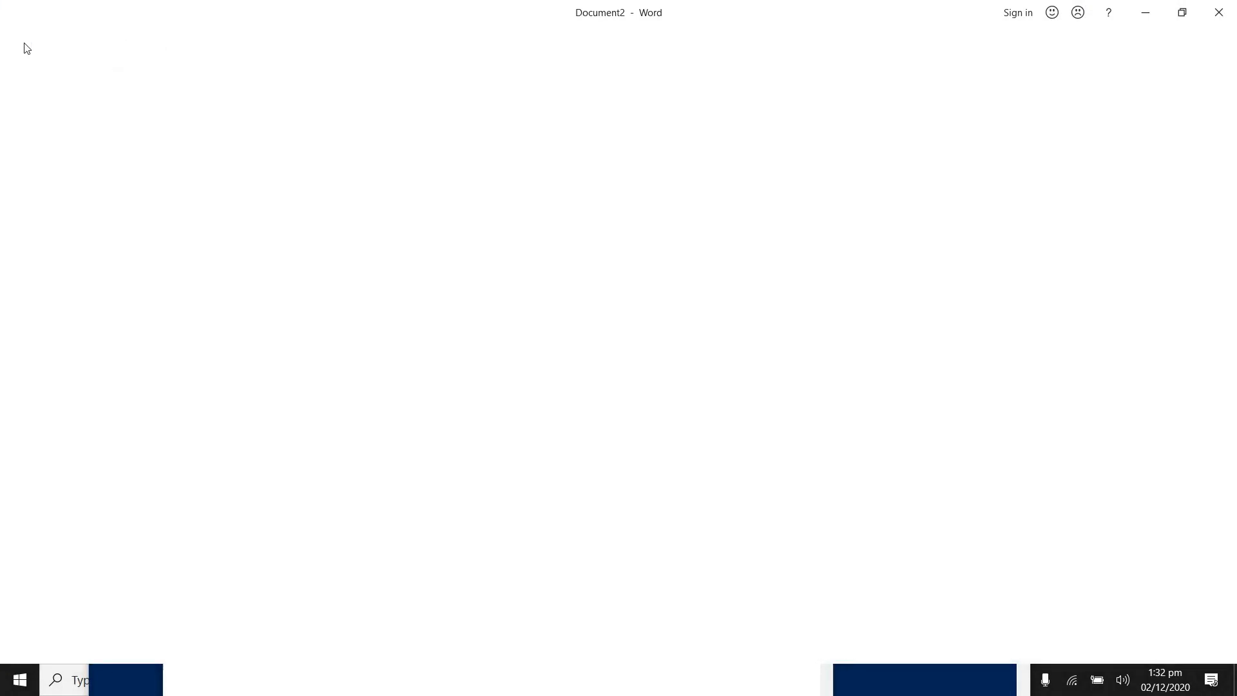
{"action": "left_click", "coordinate": [23, 42]}
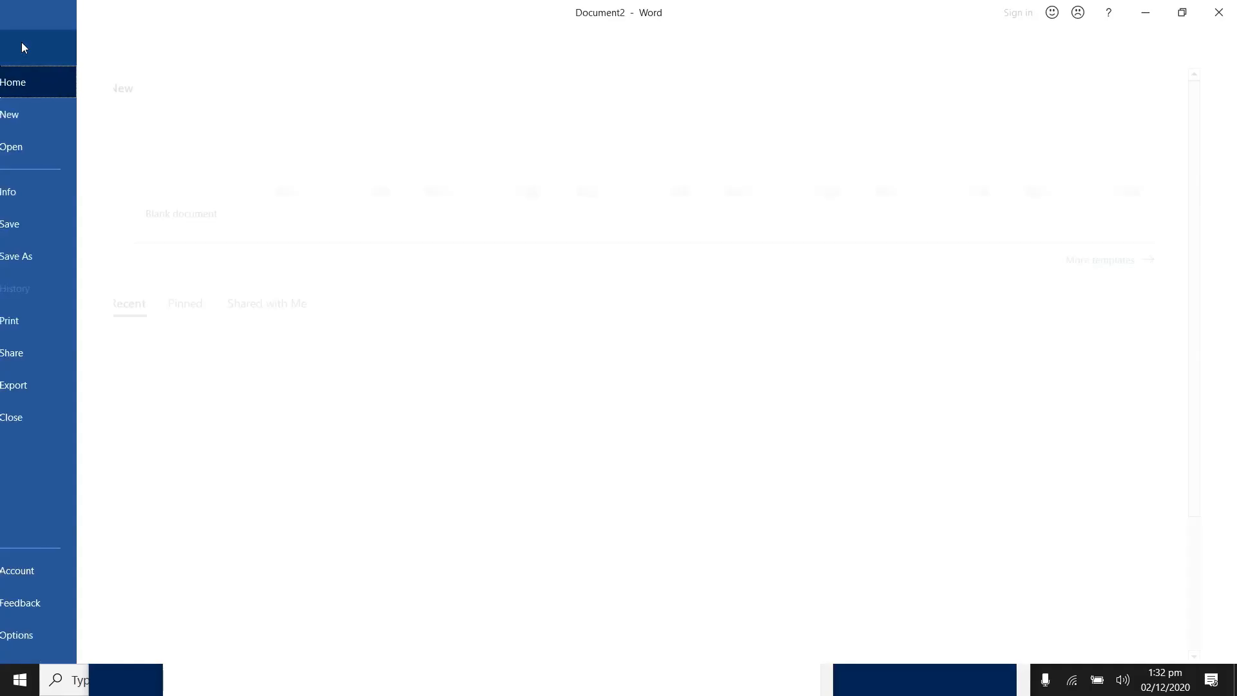
{"action": "left_click", "coordinate": [22, 47]}
{"action": "left_click", "coordinate": [22, 43]}
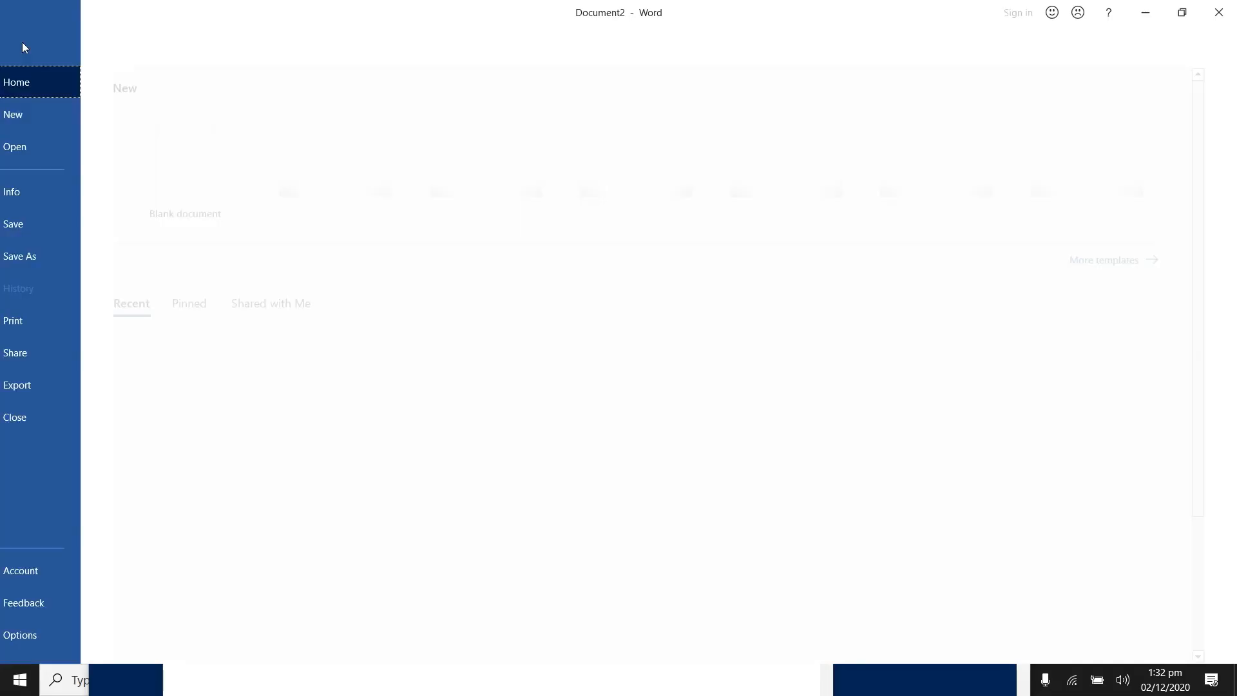
{"action": "left_click", "coordinate": [64, 229]}
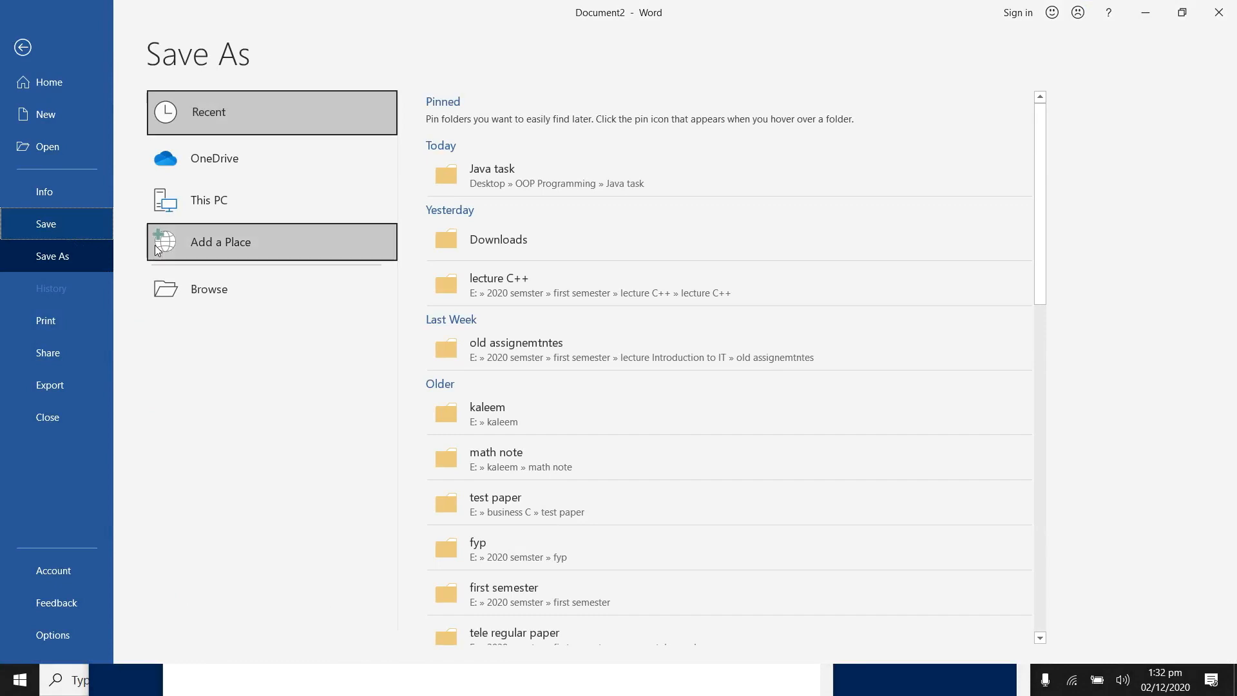
{"action": "left_click", "coordinate": [242, 289]}
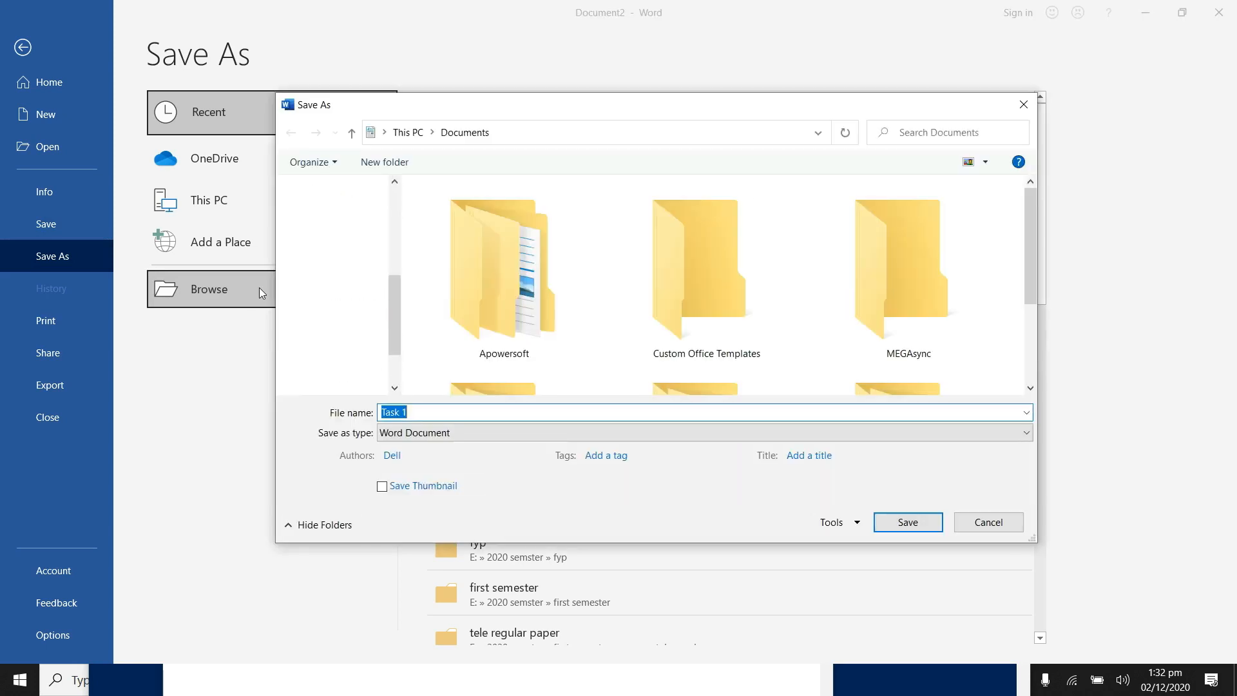
{"action": "left_click", "coordinate": [345, 228]}
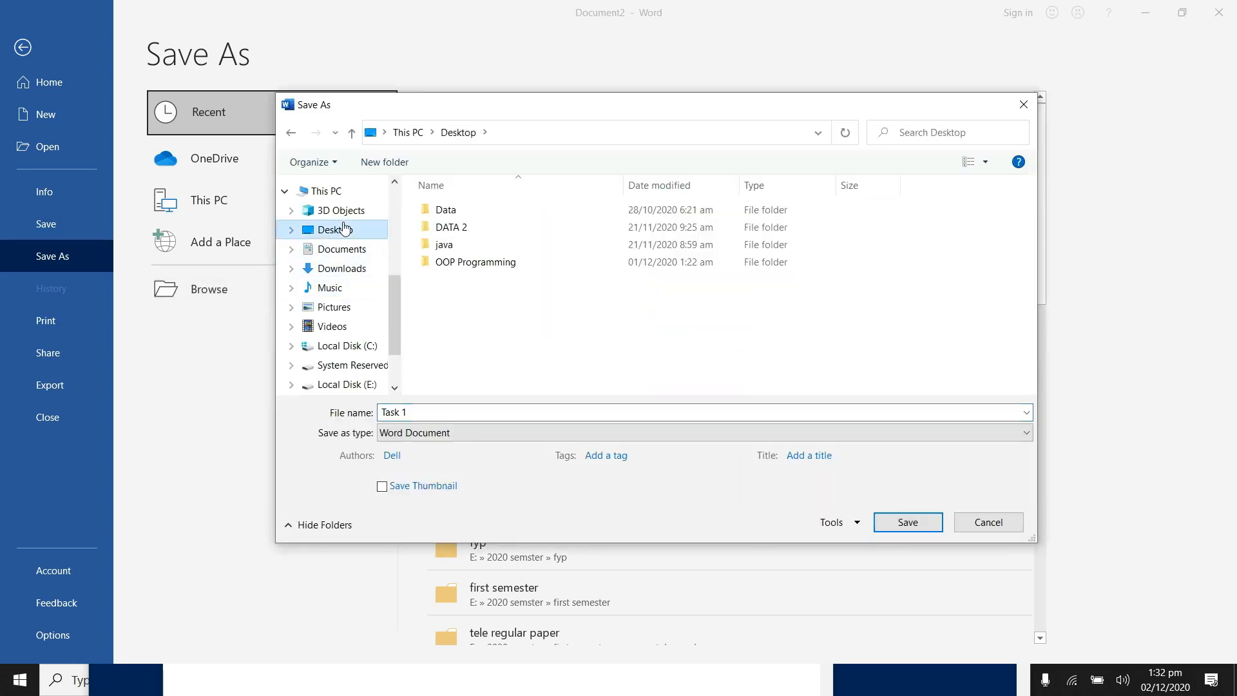
{"action": "double_click", "coordinate": [501, 264]}
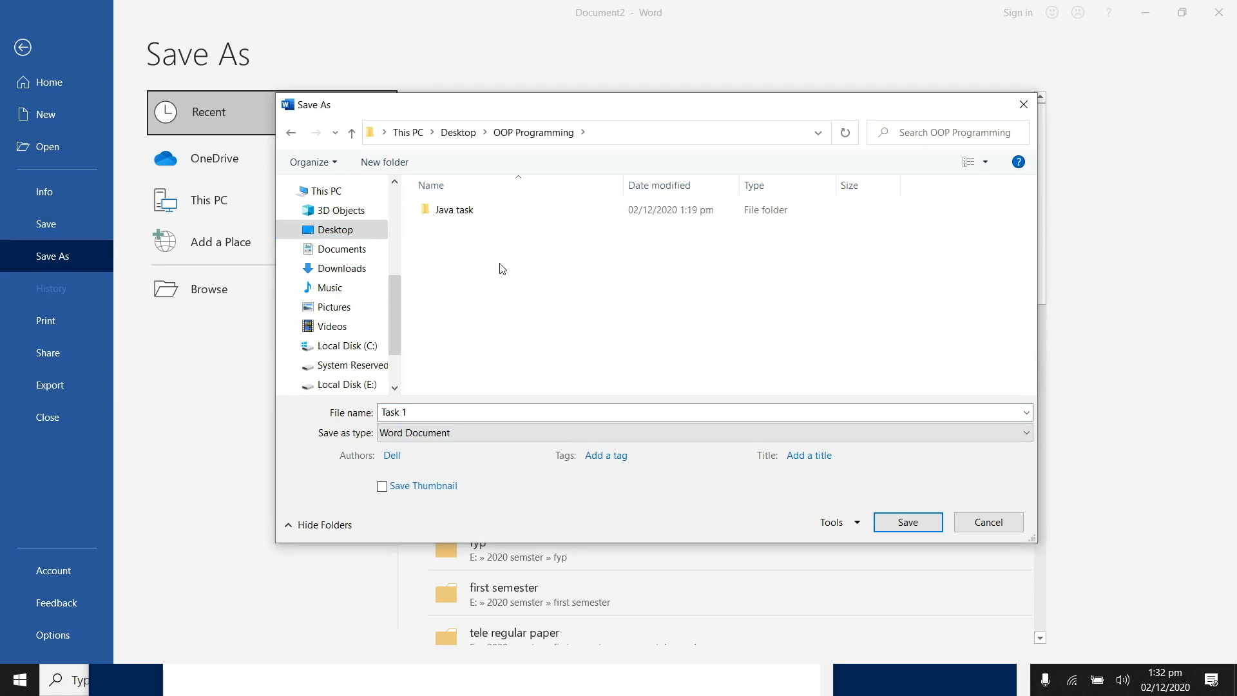
{"action": "double_click", "coordinate": [465, 218]}
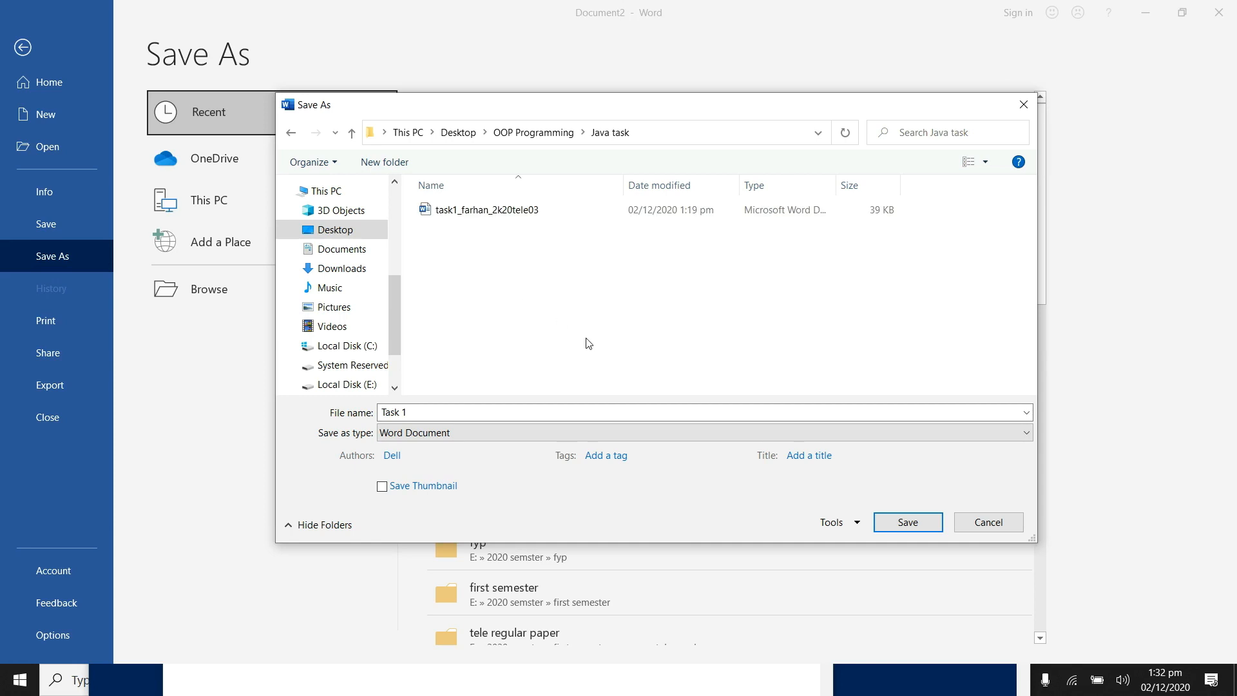
Step: Name the file "lab1_task1to10_" followed by the student's name and roll number, and save it as a Word document
{"action": "left_click", "coordinate": [428, 414]}
{"action": "type", "text": "lab1_"}
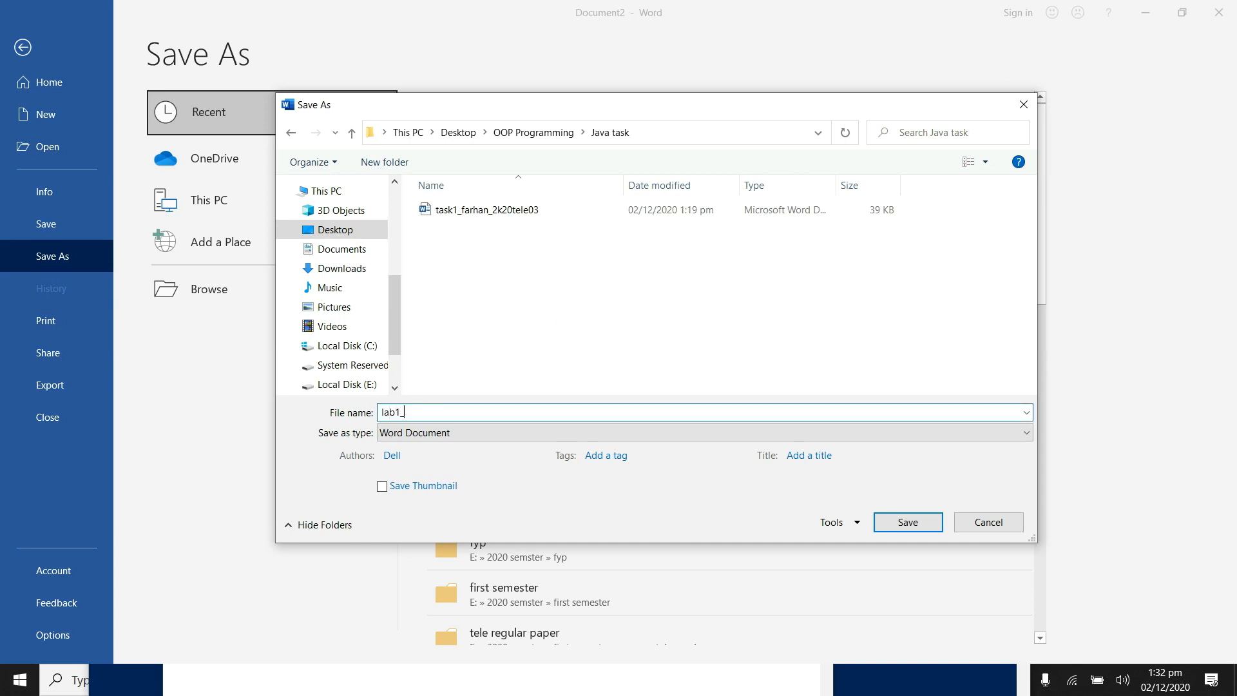
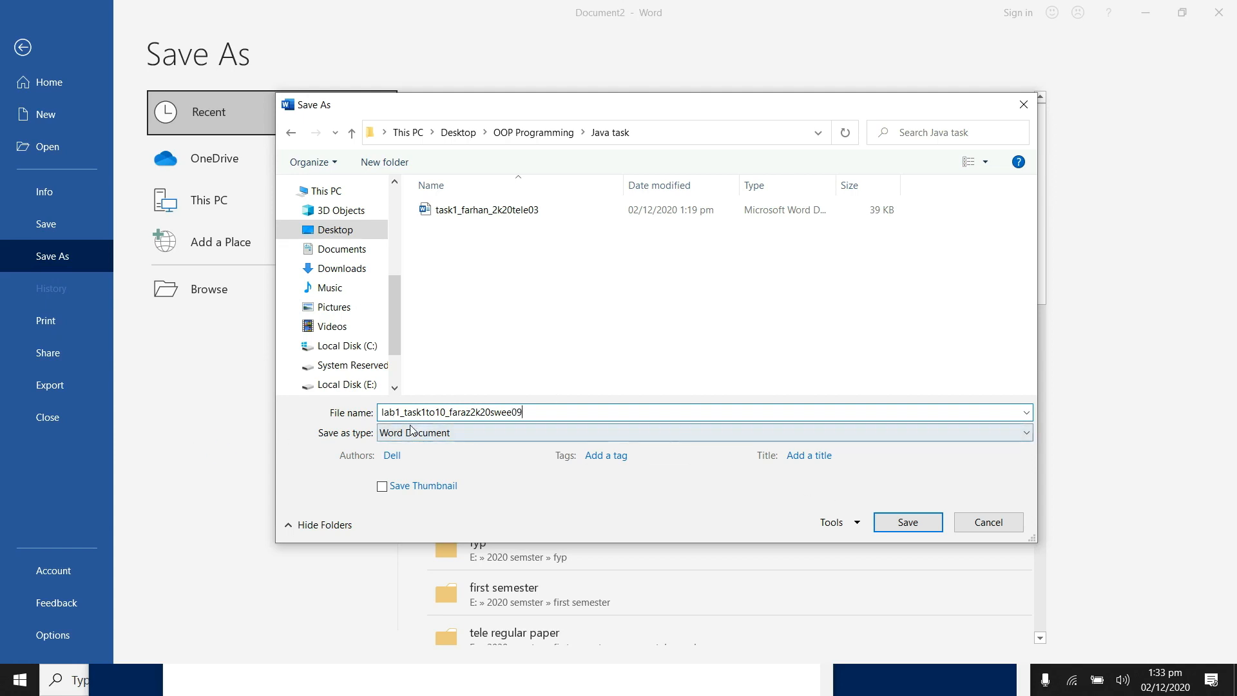
{"action": "left_click", "coordinate": [884, 521]}
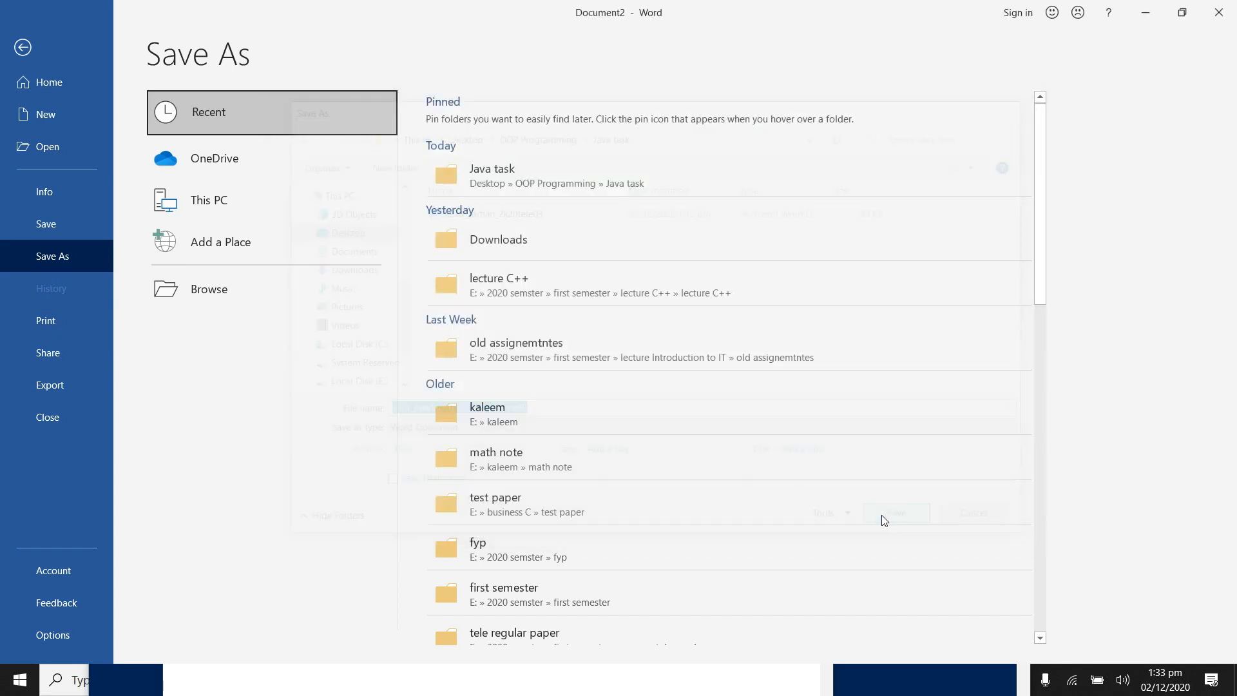